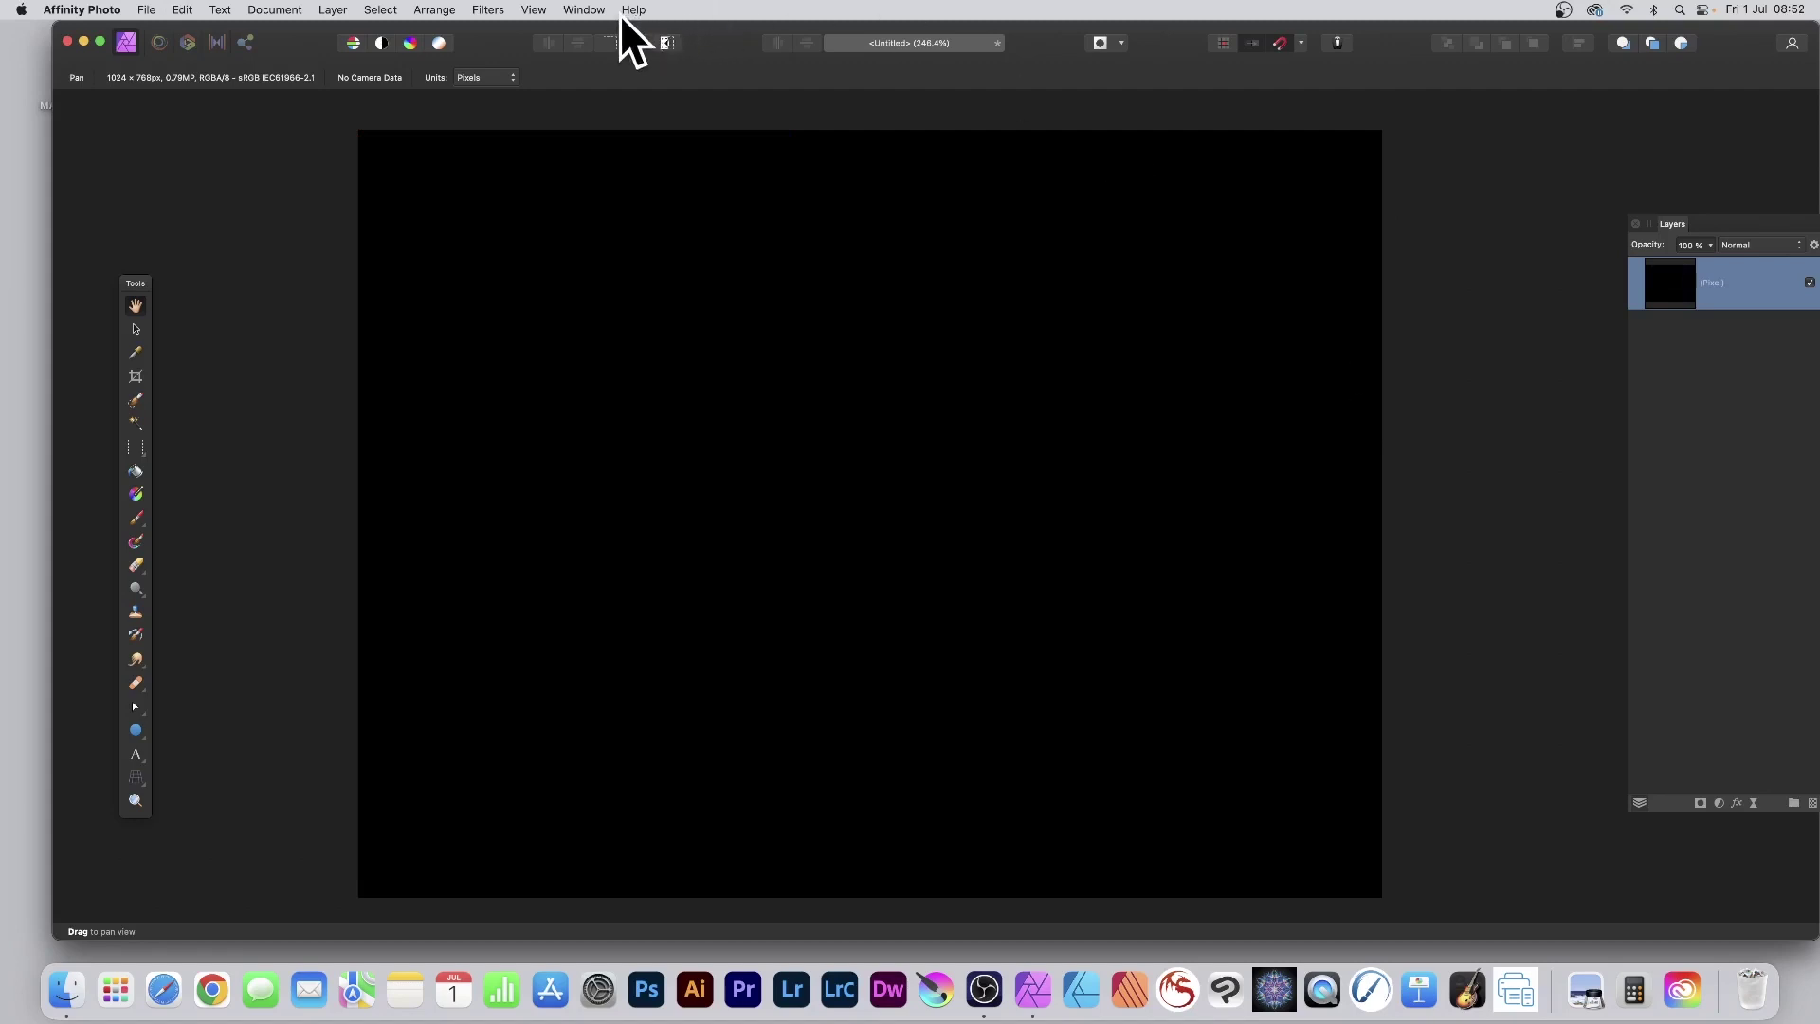
Open the Procedural Texture filter on the pixel layer and place its dialog over the canvas.
{"action": "left_click", "coordinate": [474, 5]}
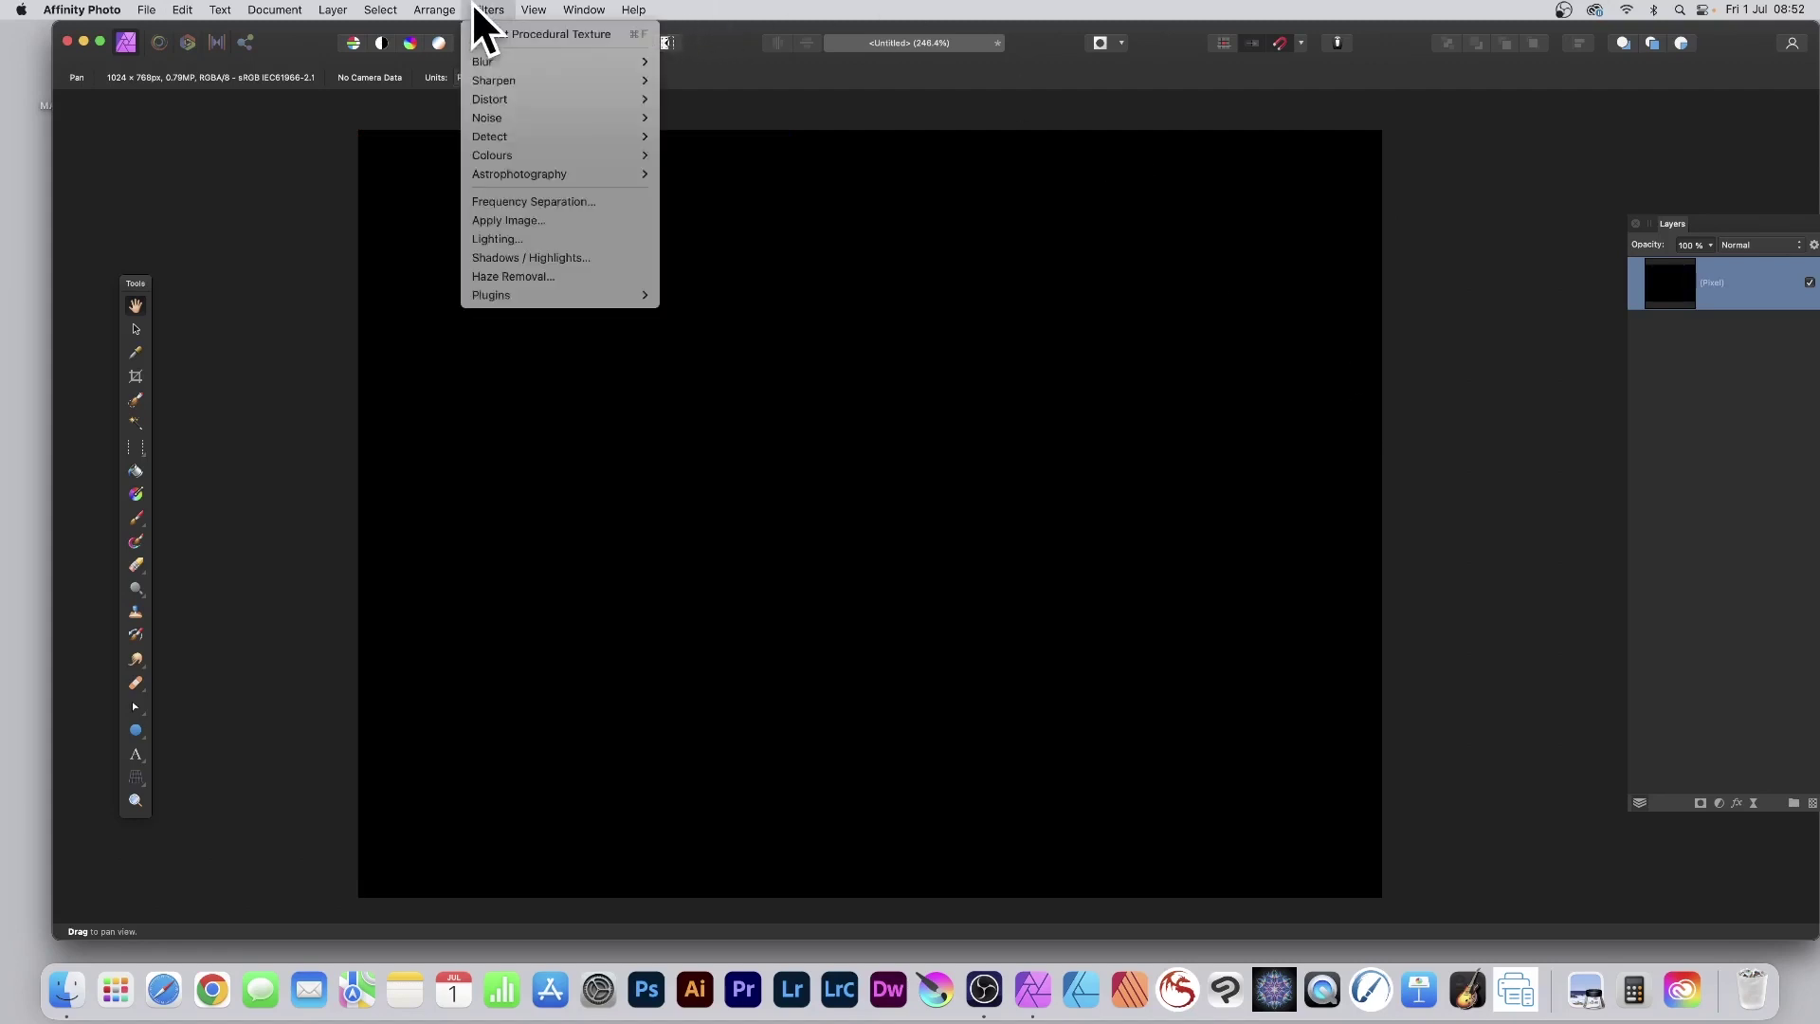
{"action": "mouse_move", "coordinate": [495, 154]}
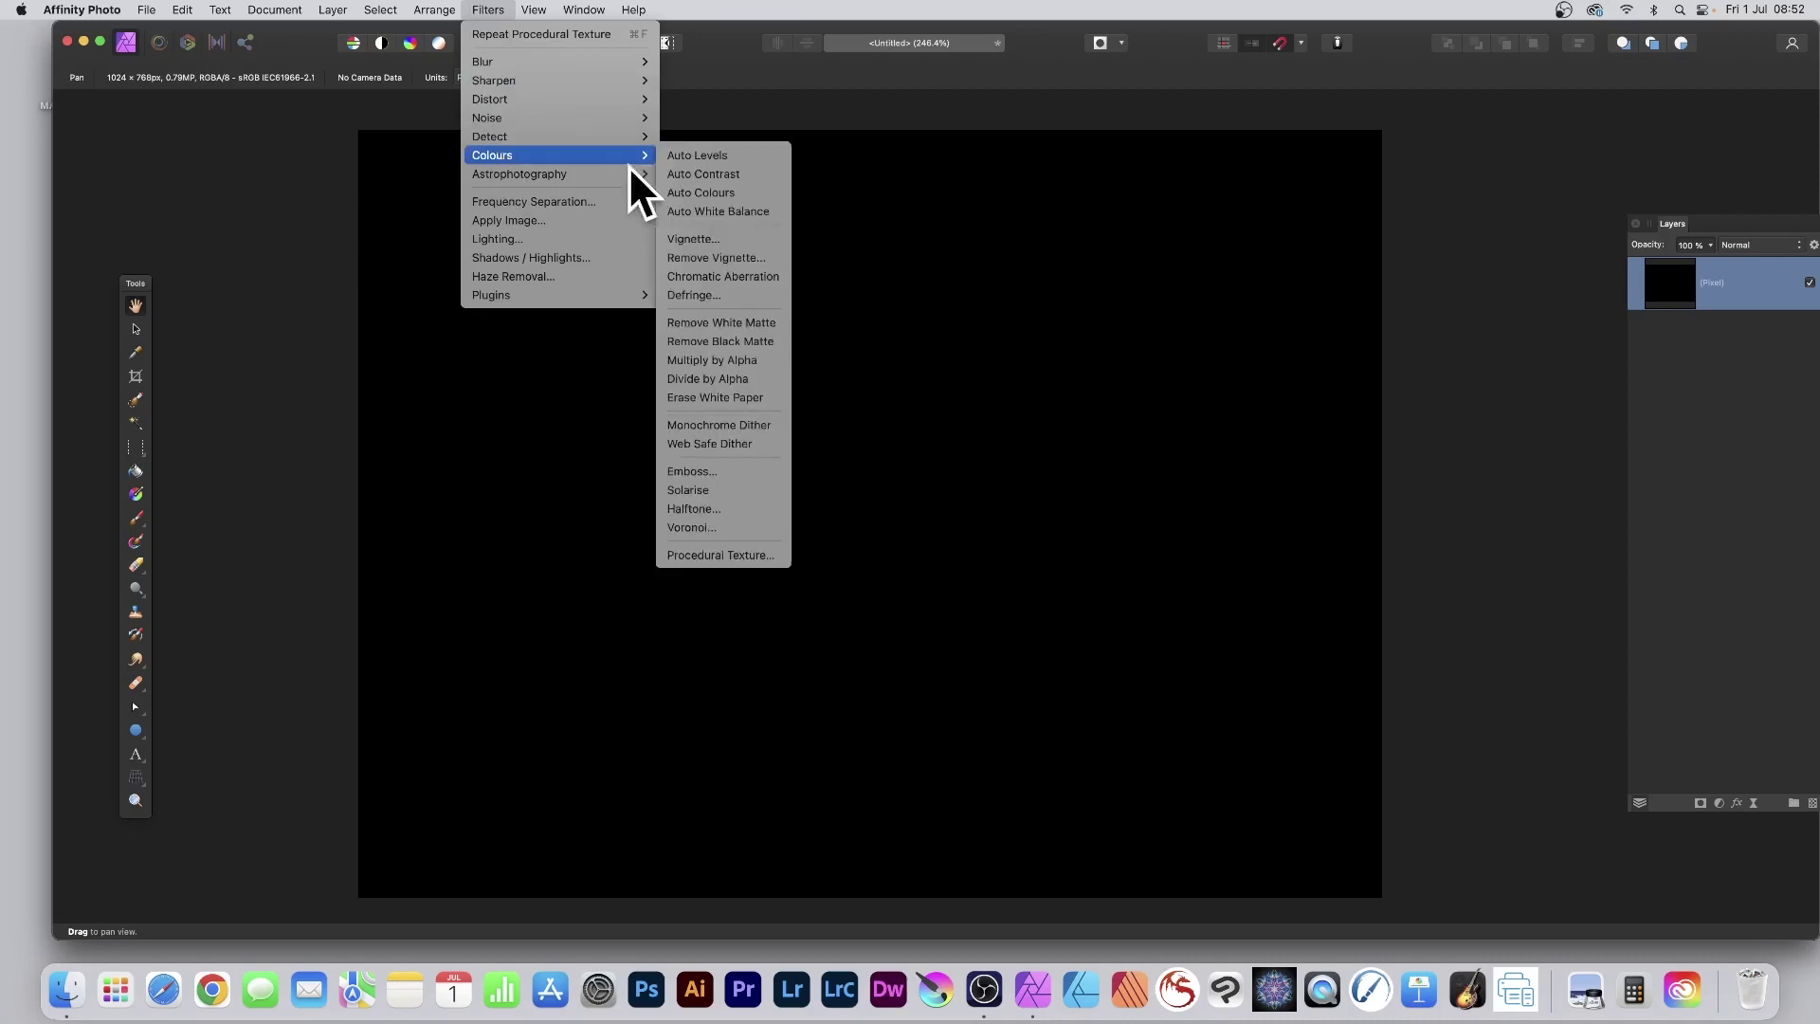
{"action": "left_click", "coordinate": [745, 550]}
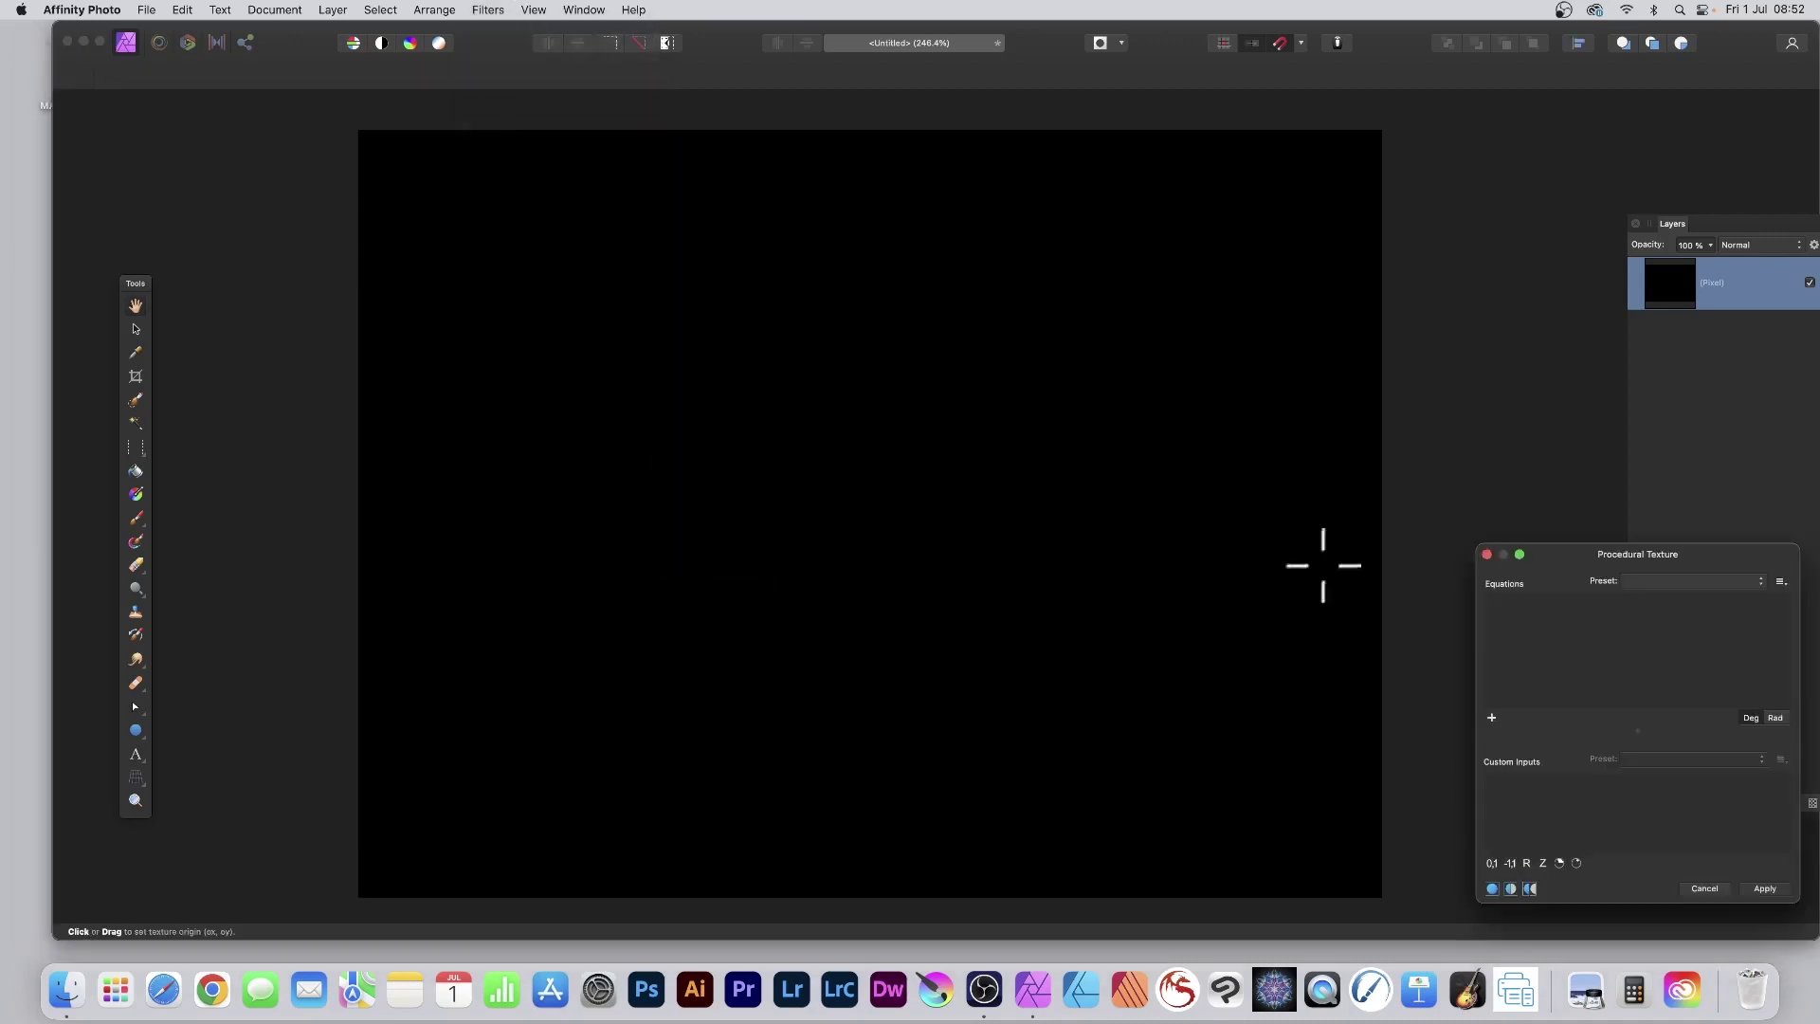
{"action": "left_click_drag", "start_coordinate": [1564, 550], "coordinate": [628, 176]}
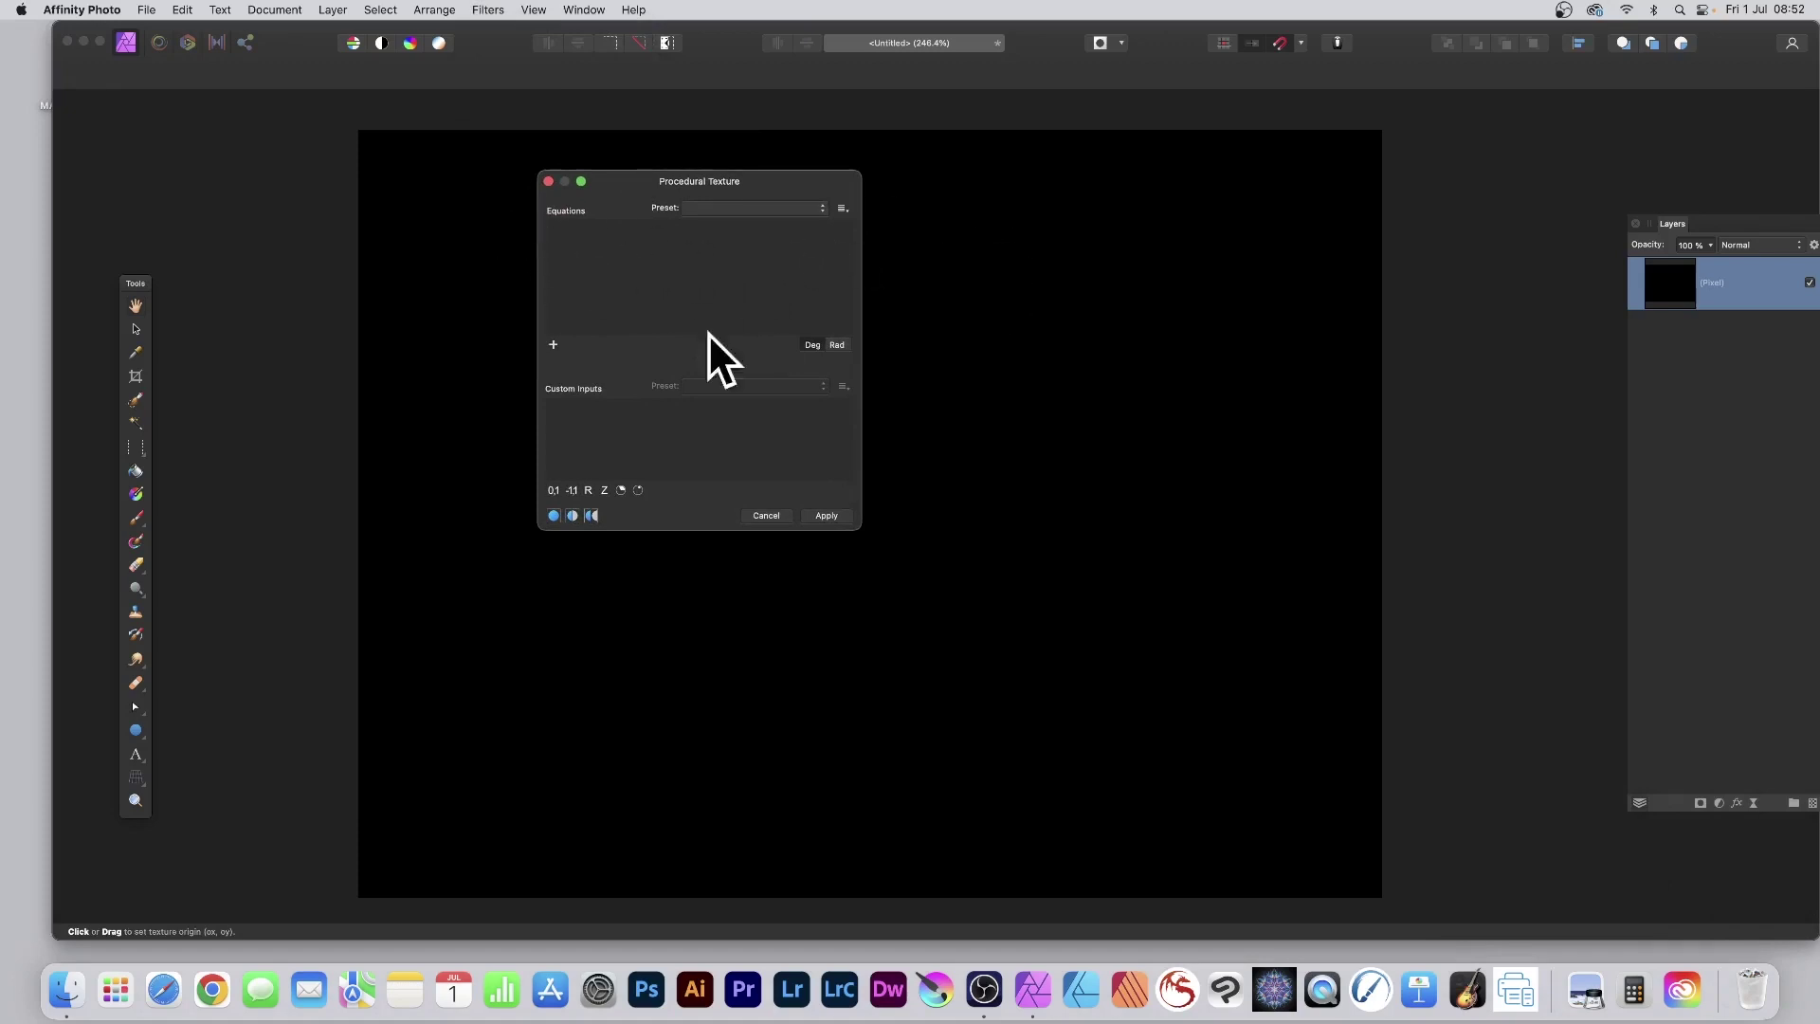
Add the red-channel equation oscsin(asin((rx+130)/(a*2000)))-oscsin(asin((ry+140)/(a*2000))) and enlarge the dialog to fit it.
{"action": "left_click", "coordinate": [555, 346]}
{"action": "double_click", "coordinate": [567, 234]}
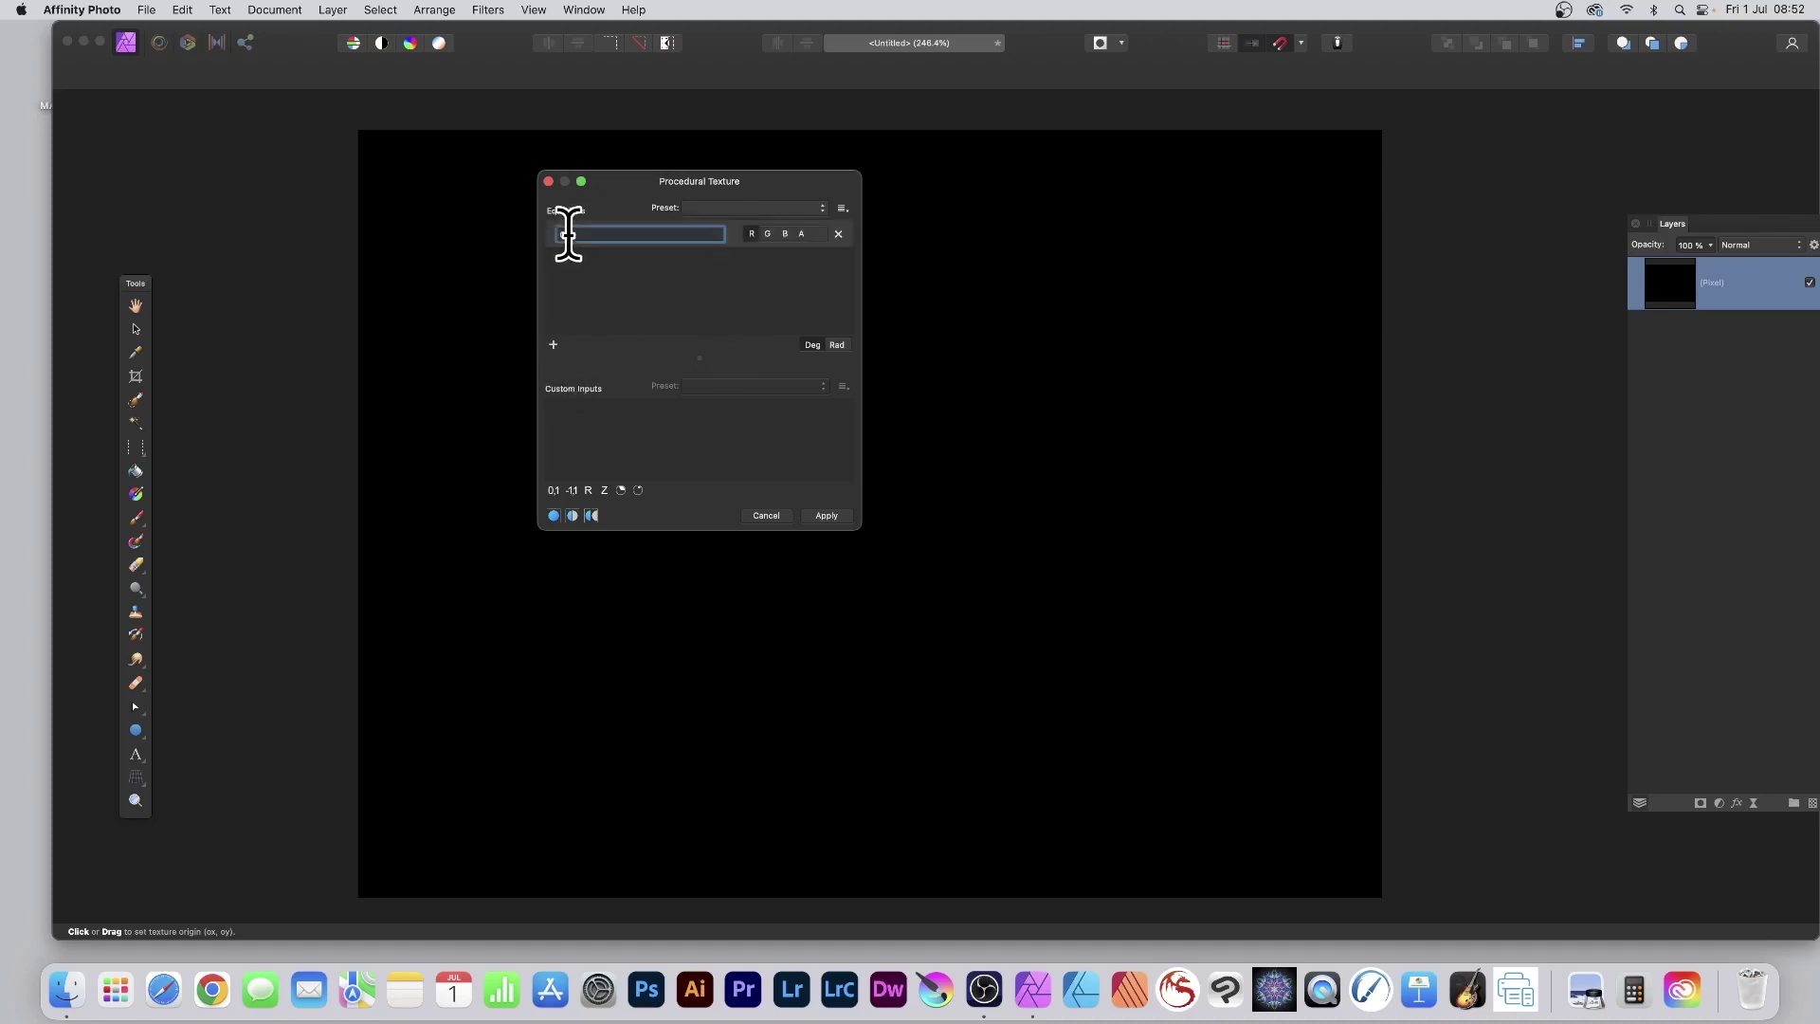
{"action": "type", "text": "oscsin(asin((rx+130)/(a*2000)))-oscsin(asin((ry+140)/(a*2000)))"}
{"action": "left_click_drag", "start_coordinate": [860, 531], "coordinate": [1142, 632]}
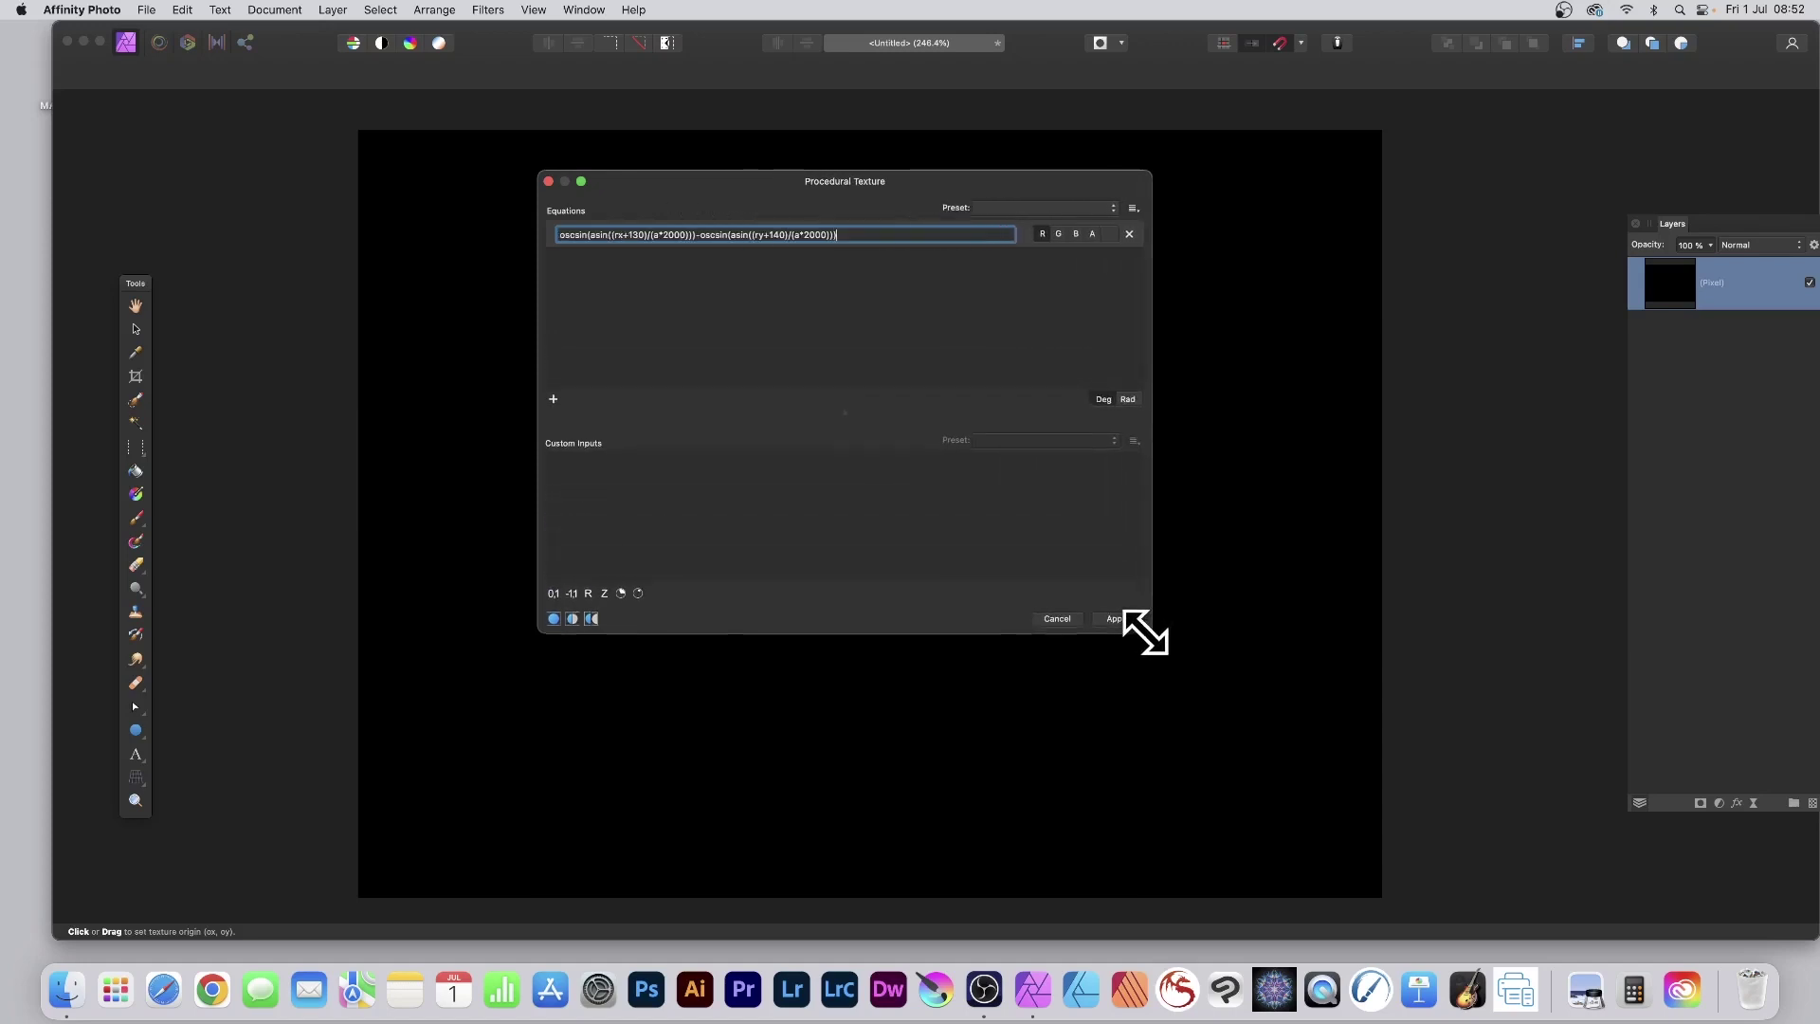
Copy the whole red-channel equation to the clipboard.
{"action": "left_click_drag", "start_coordinate": [882, 236], "coordinate": [605, 216]}
{"action": "key", "text": "super+c"}
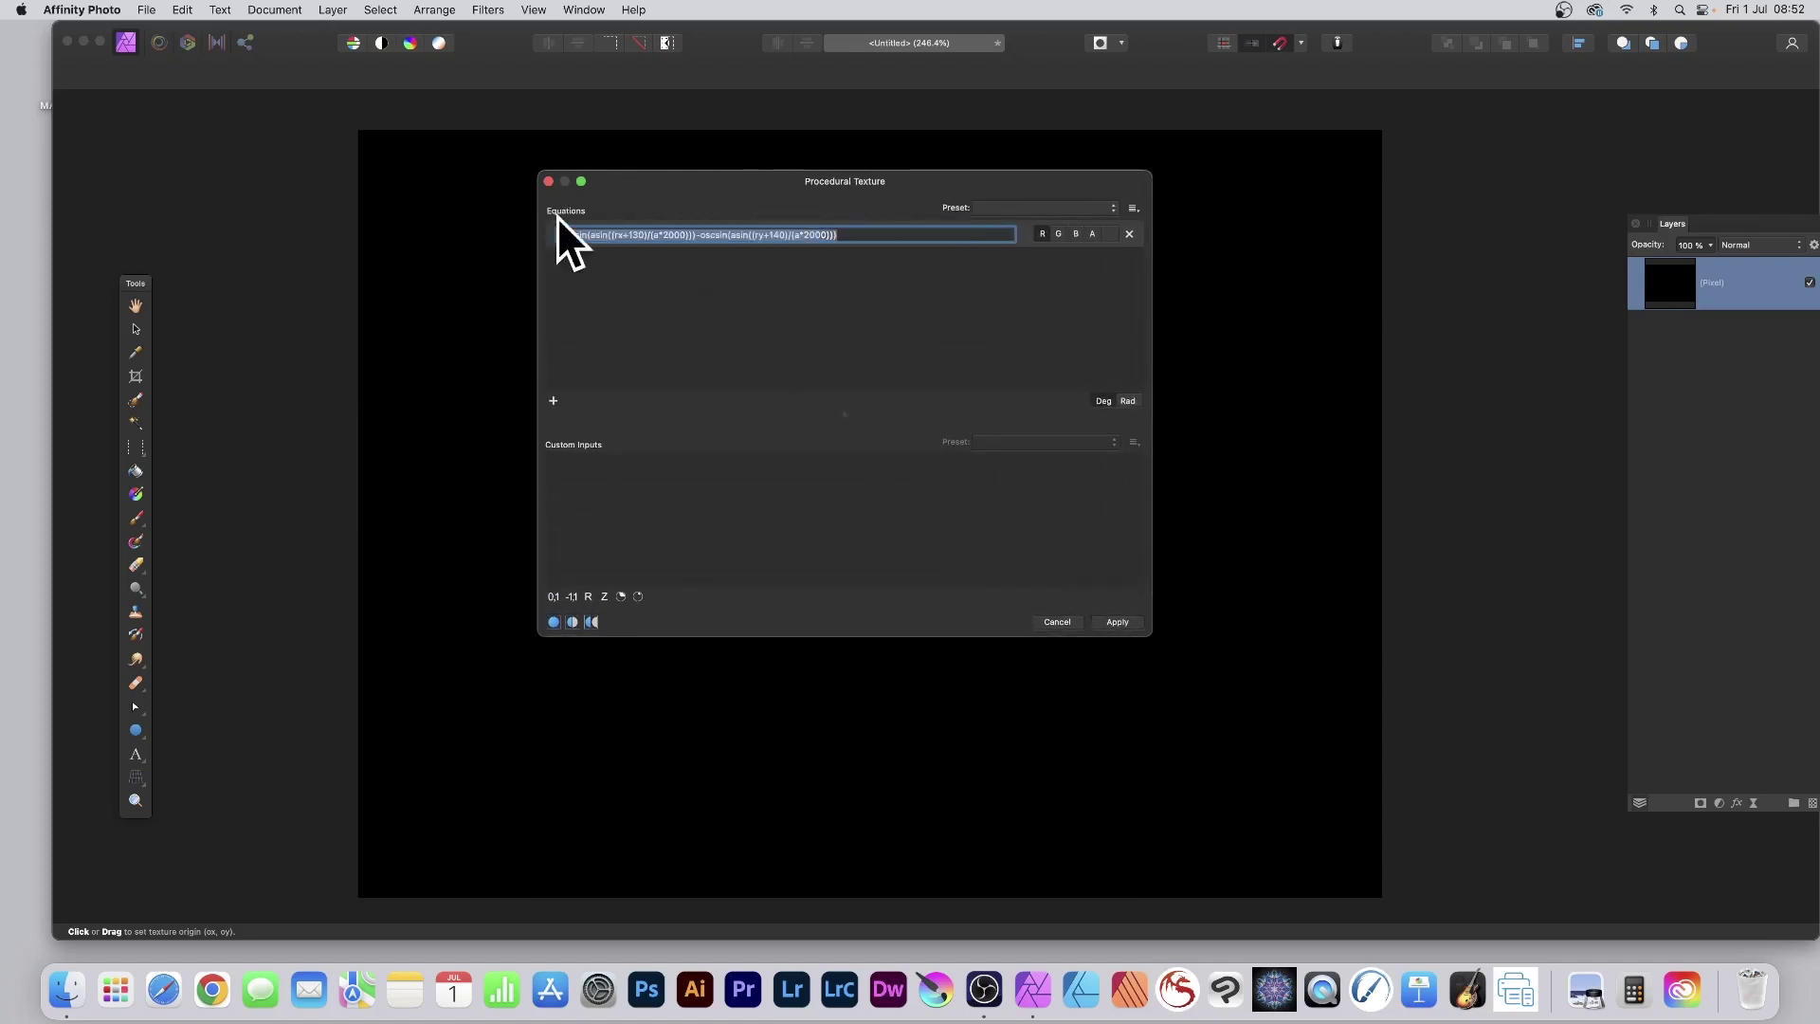
{"action": "left_click", "coordinate": [865, 234]}
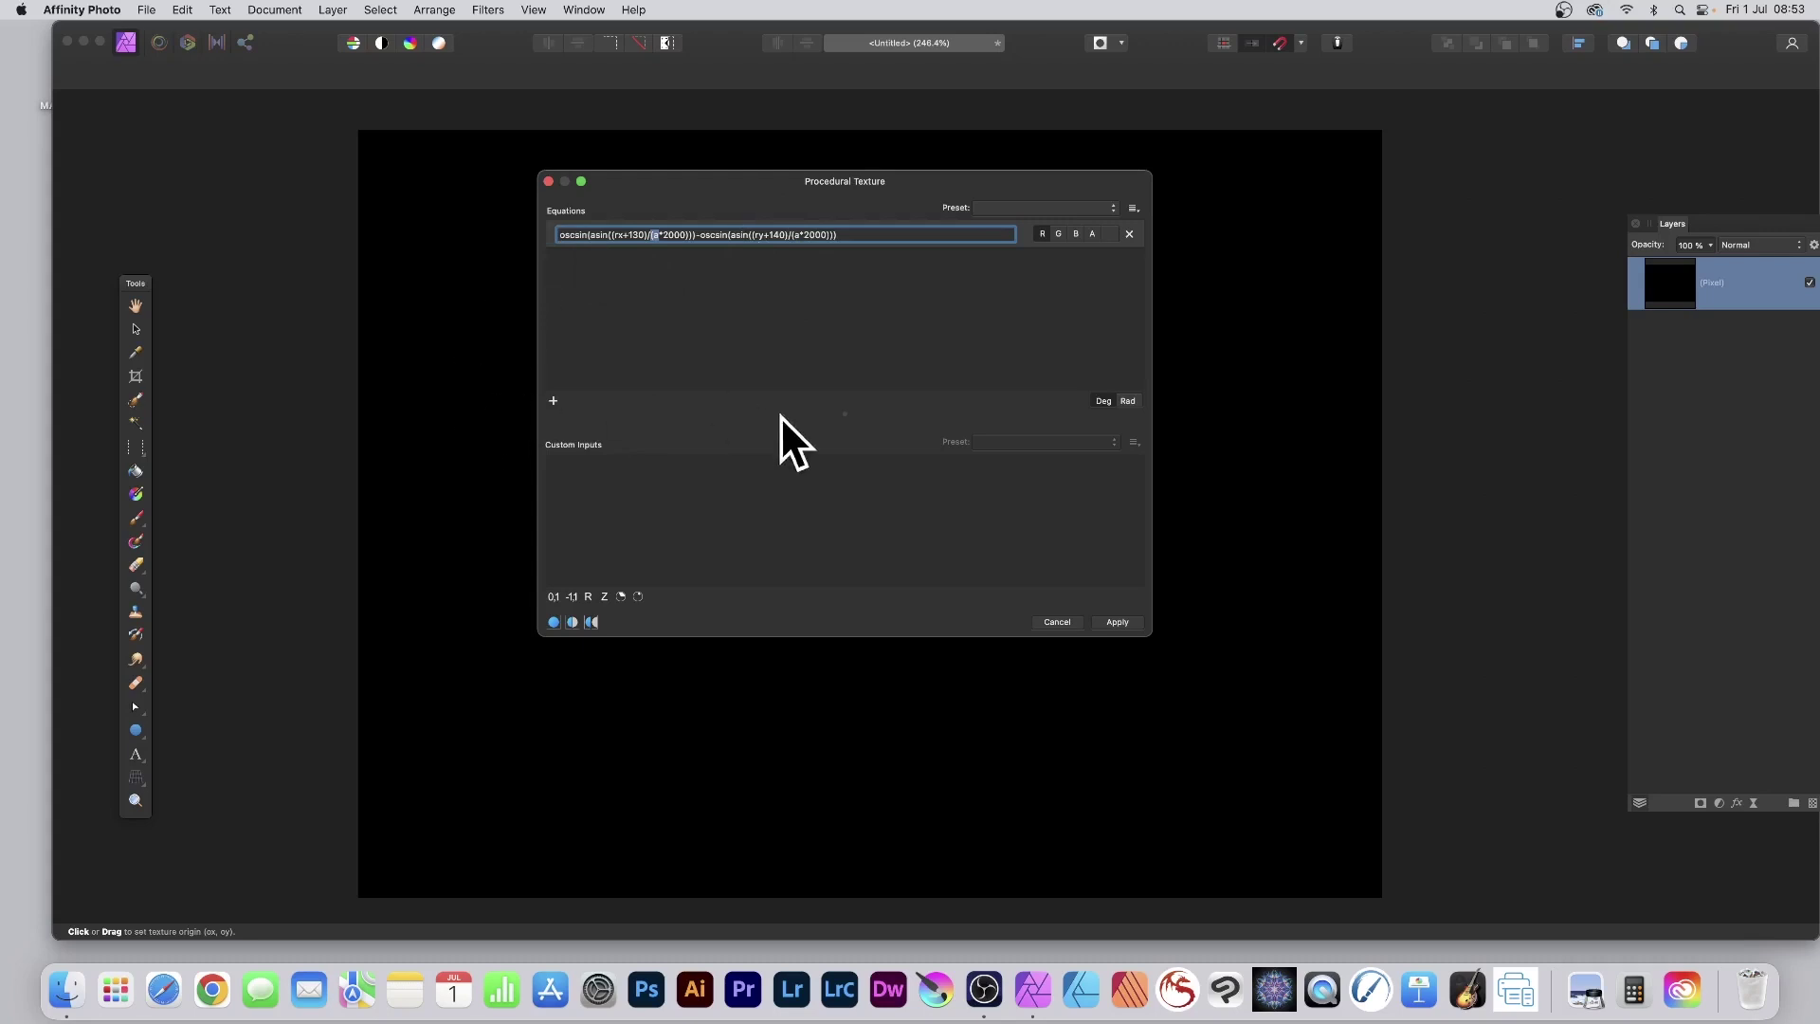
Add a custom real-number input a with the value 0.3.
{"action": "left_click", "coordinate": [588, 595]}
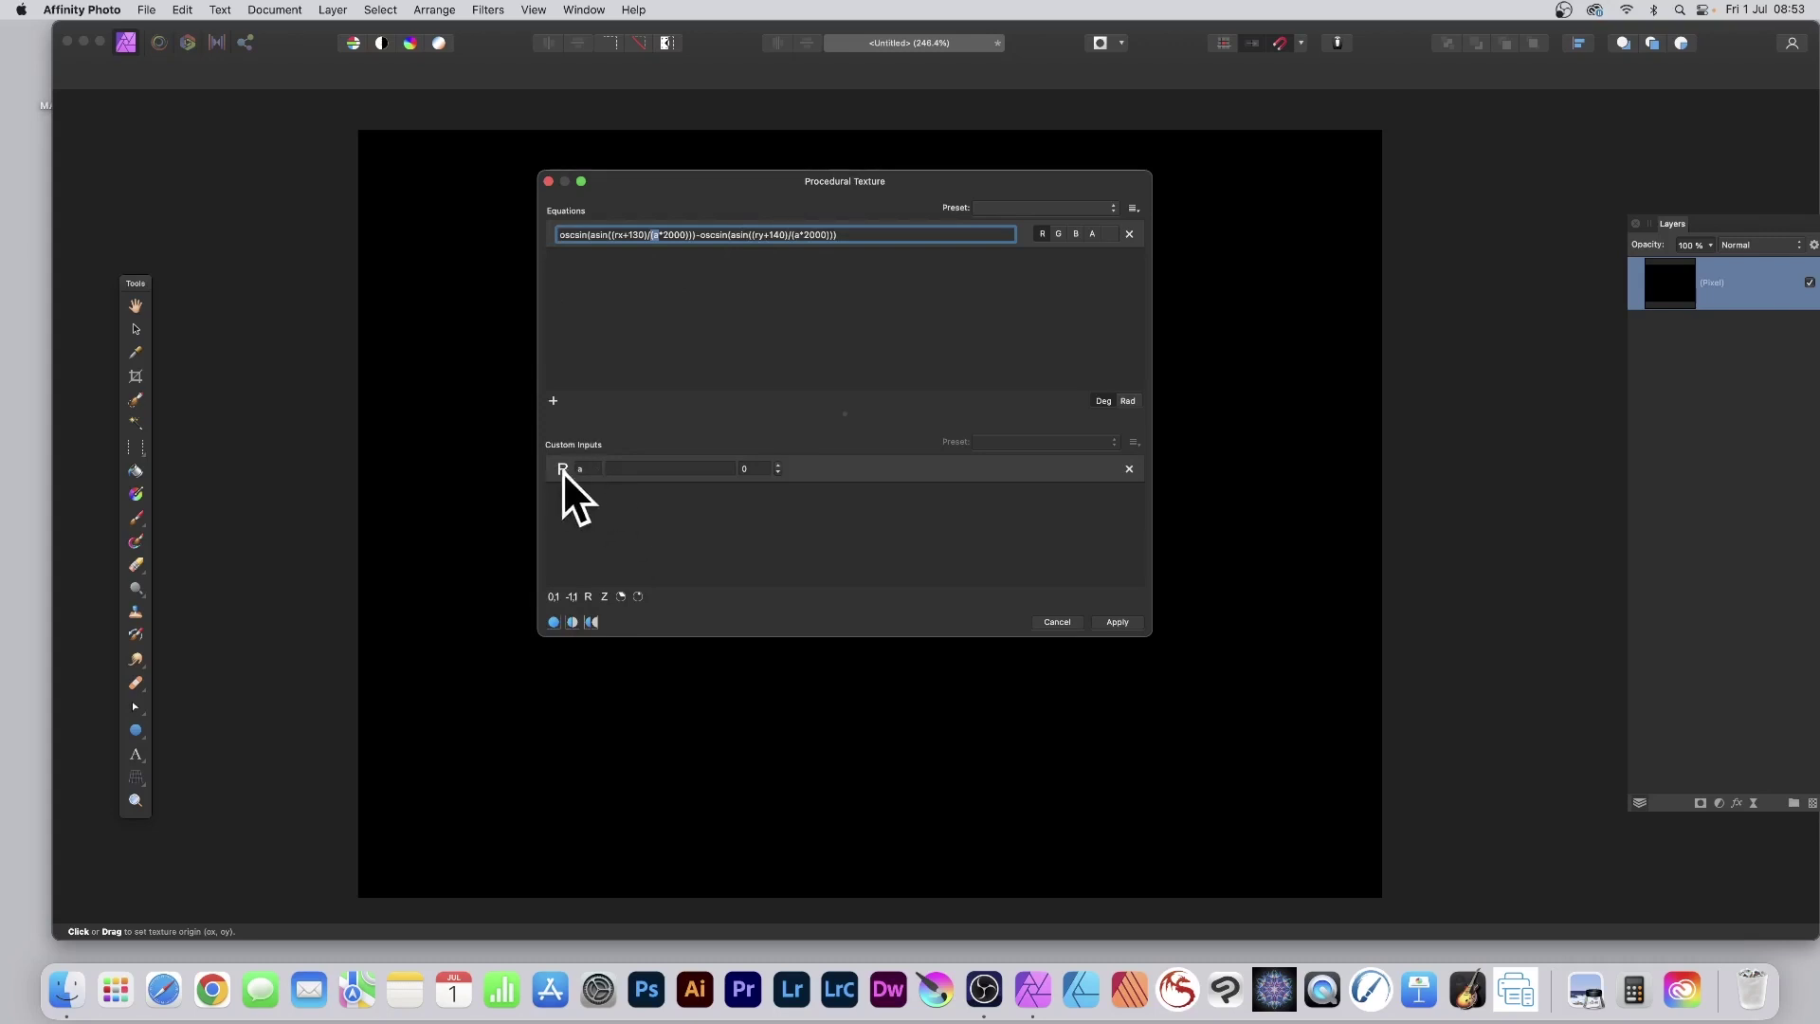
{"action": "left_click", "coordinate": [754, 468]}
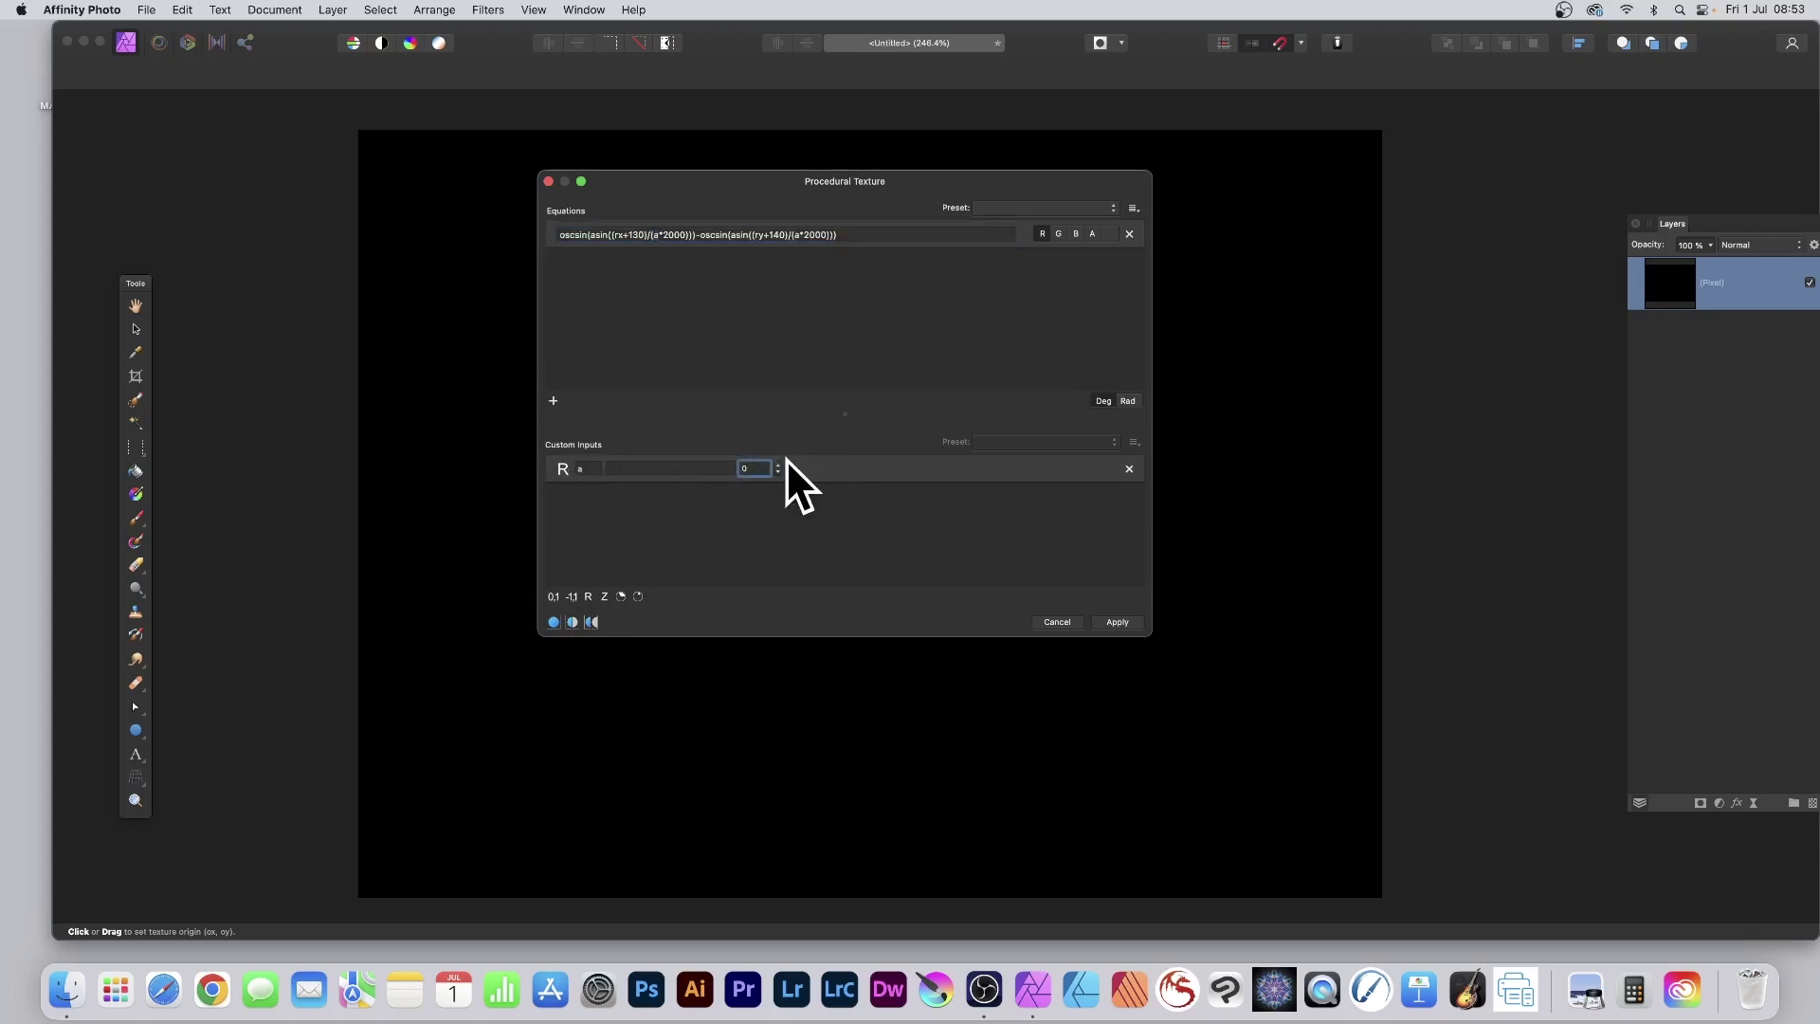
{"action": "type", "text": "0.3"}
{"action": "key", "text": "Return"}
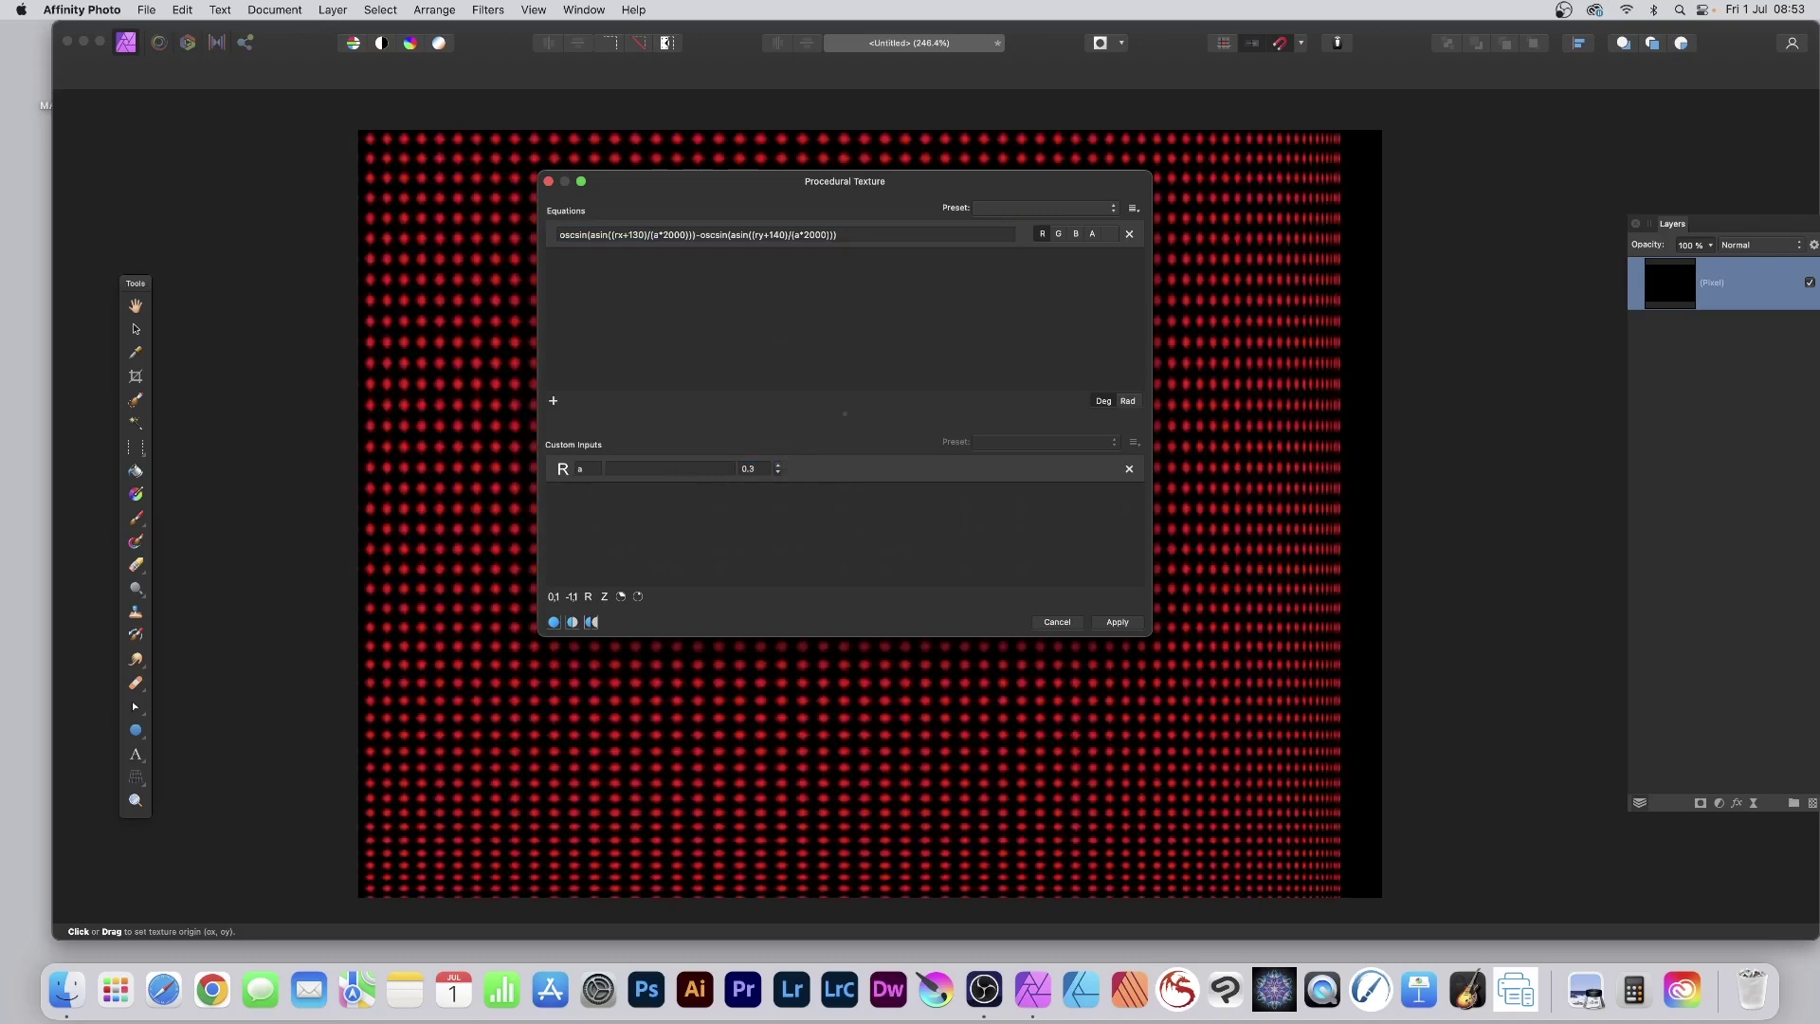
Shift the dialog slightly and set custom input a to 0.5.
{"action": "left_click_drag", "start_coordinate": [737, 185], "coordinate": [794, 196]}
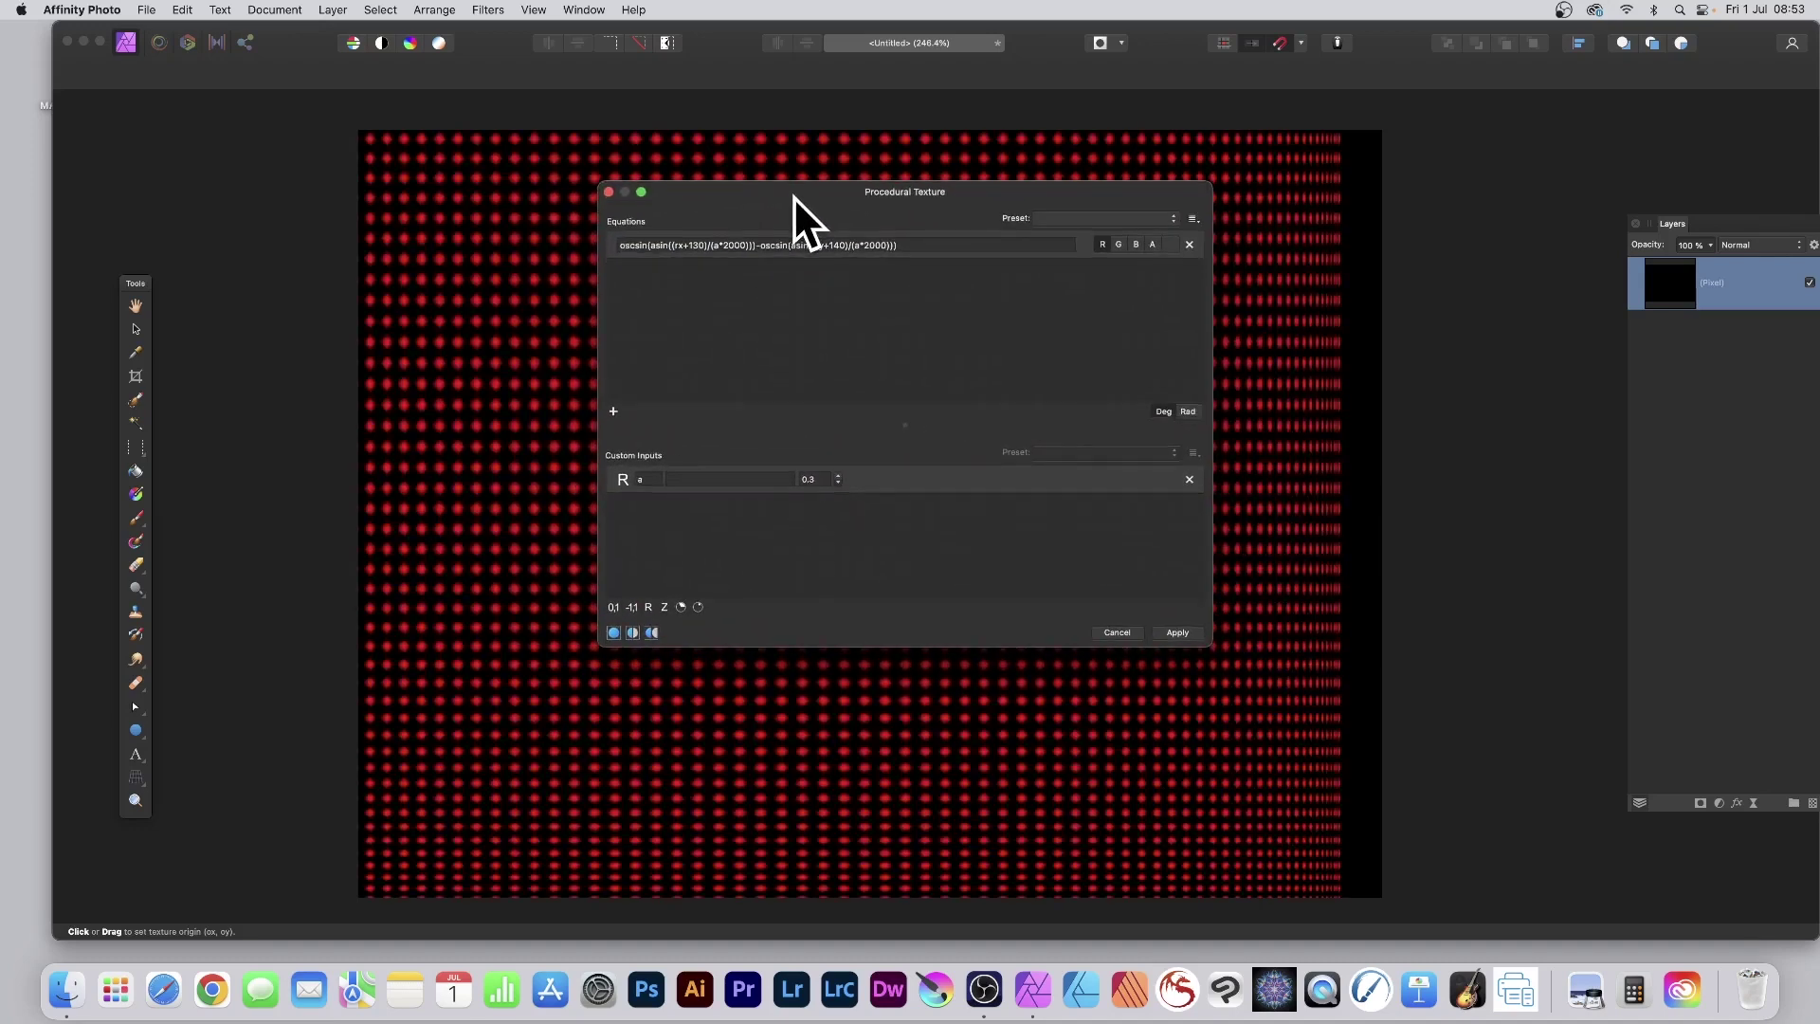
{"action": "left_click", "coordinate": [817, 483]}
{"action": "key", "text": "BackSpace"}
{"action": "type", "text": "5"}
{"action": "key", "text": "Return"}
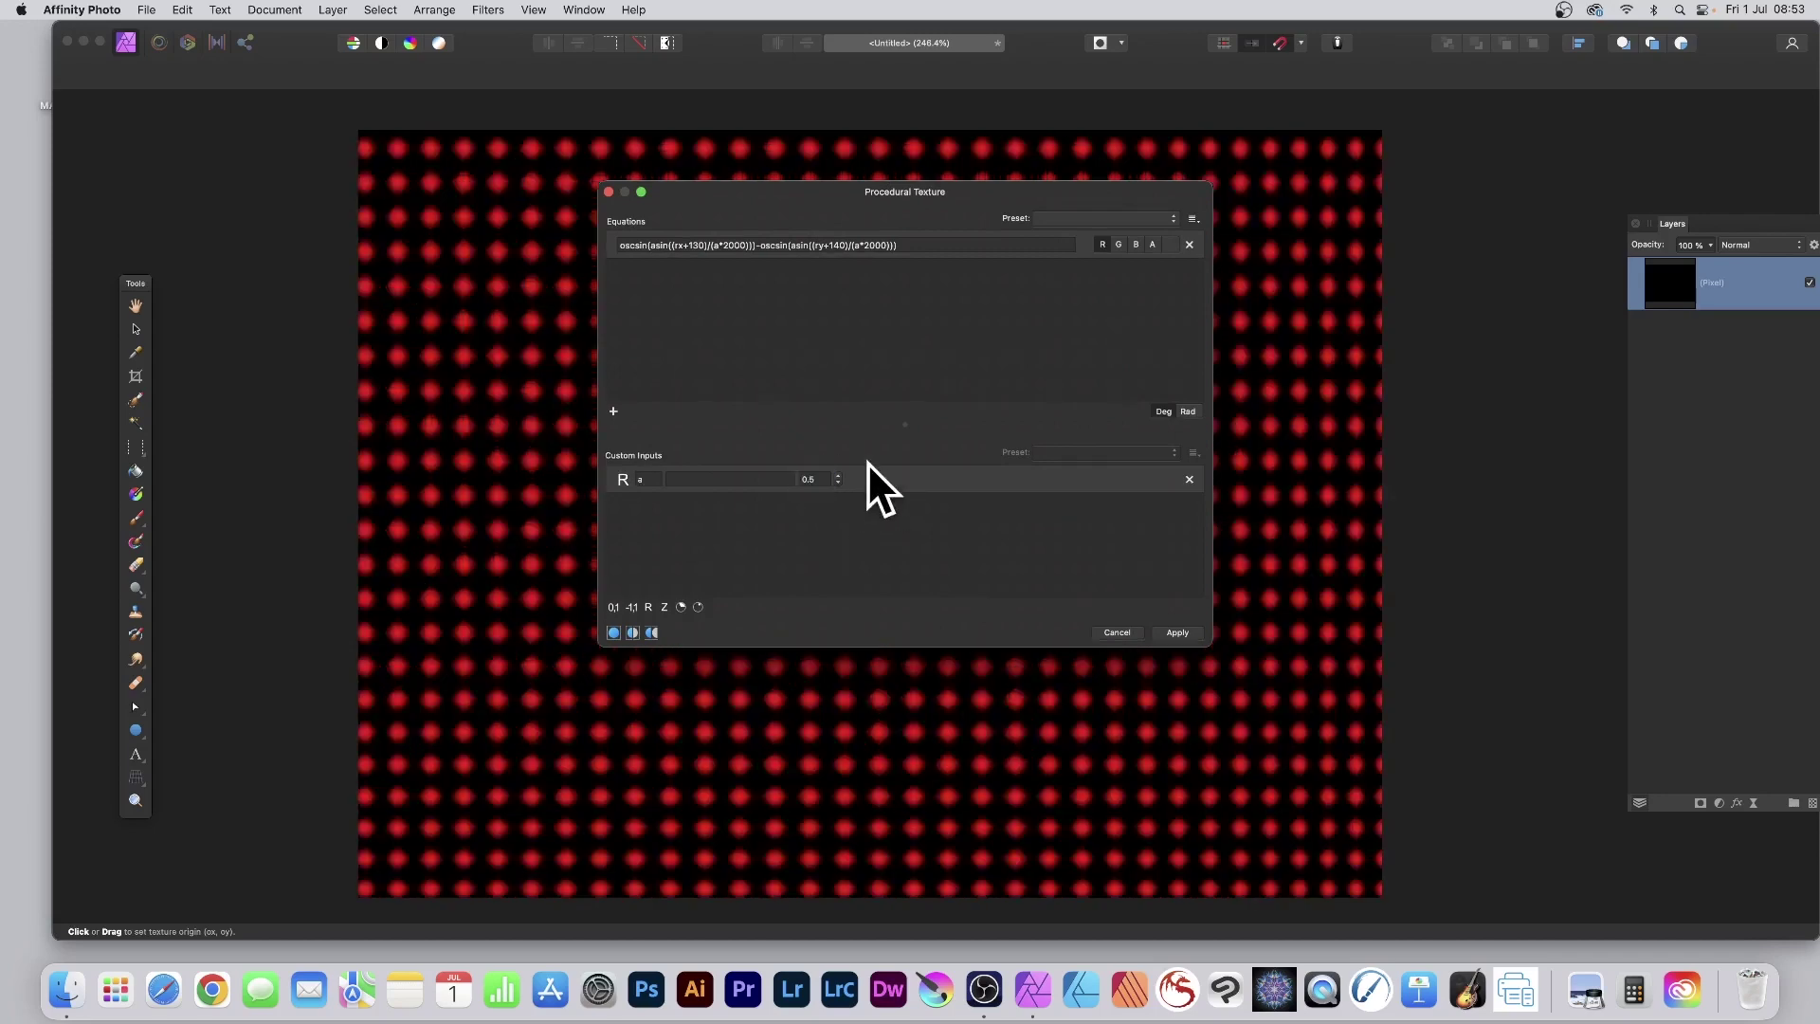
Set custom input a to 0.1 and move the dialog aside to inspect the dot grid on the canvas.
{"action": "left_click", "coordinate": [807, 480]}
{"action": "key", "text": "BackSpace"}
{"action": "type", "text": "1"}
{"action": "key", "text": "Return"}
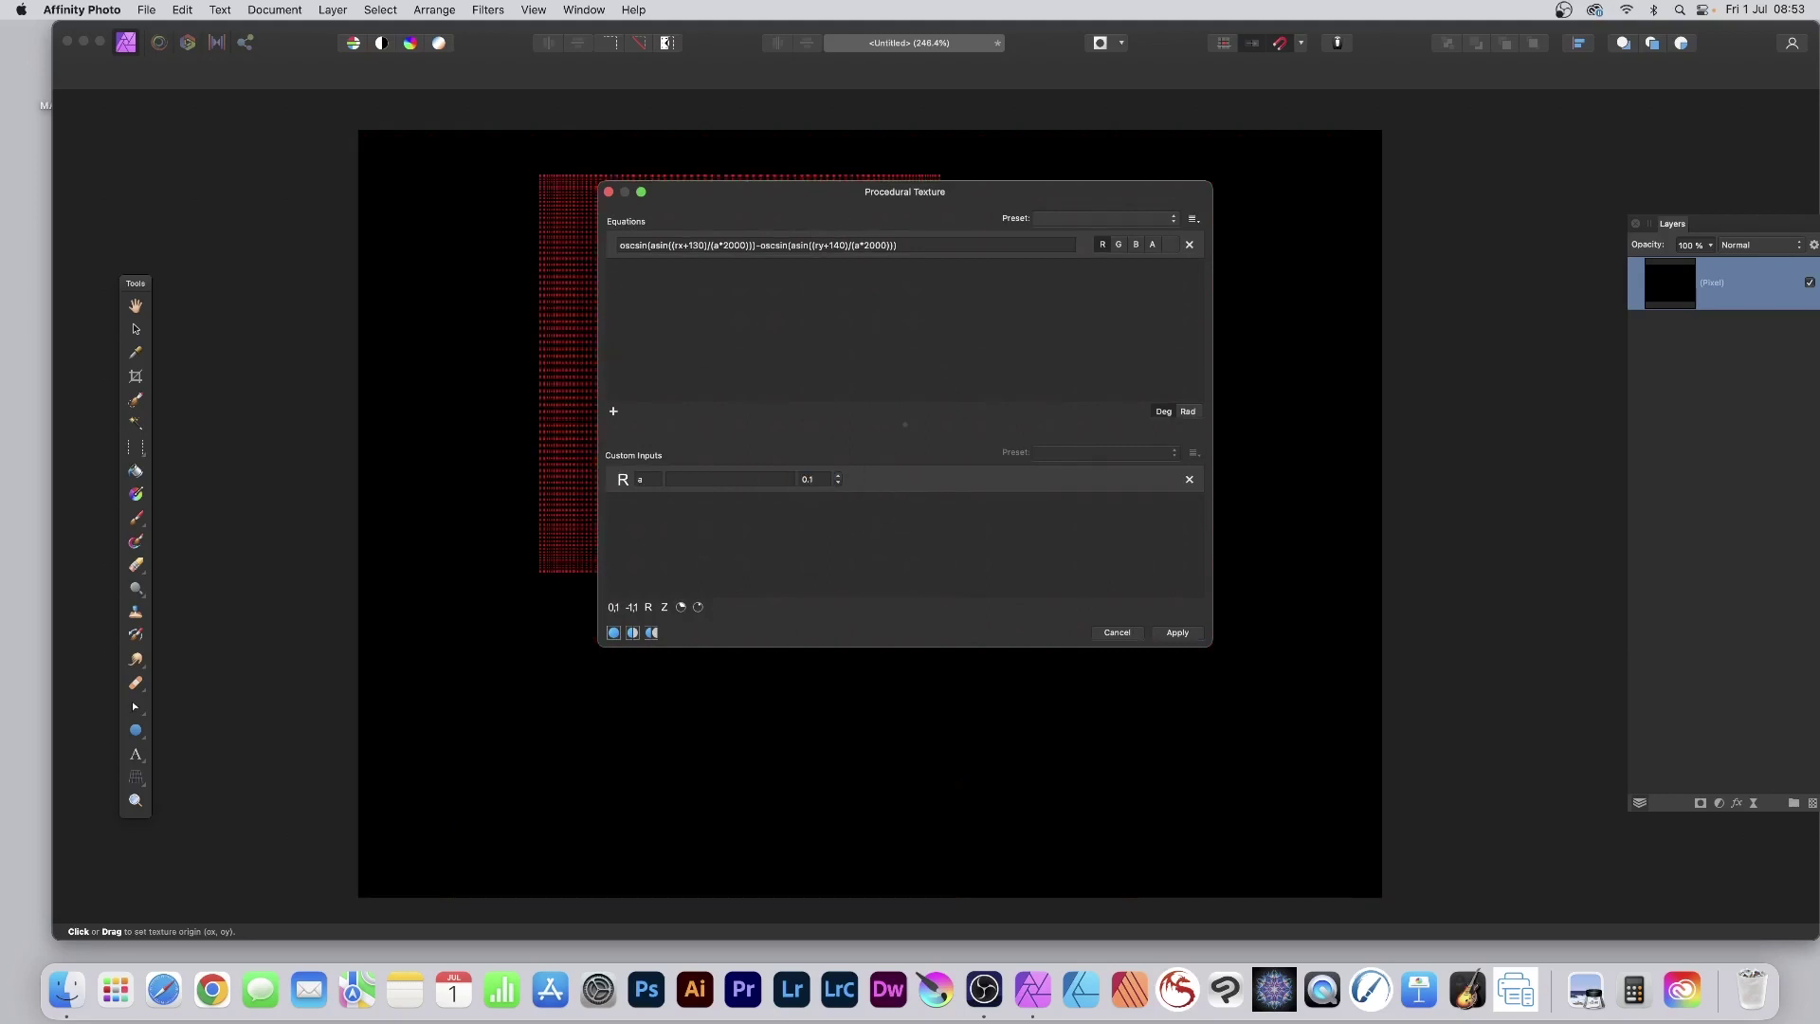
{"action": "left_click_drag", "start_coordinate": [789, 218], "coordinate": [1050, 220]}
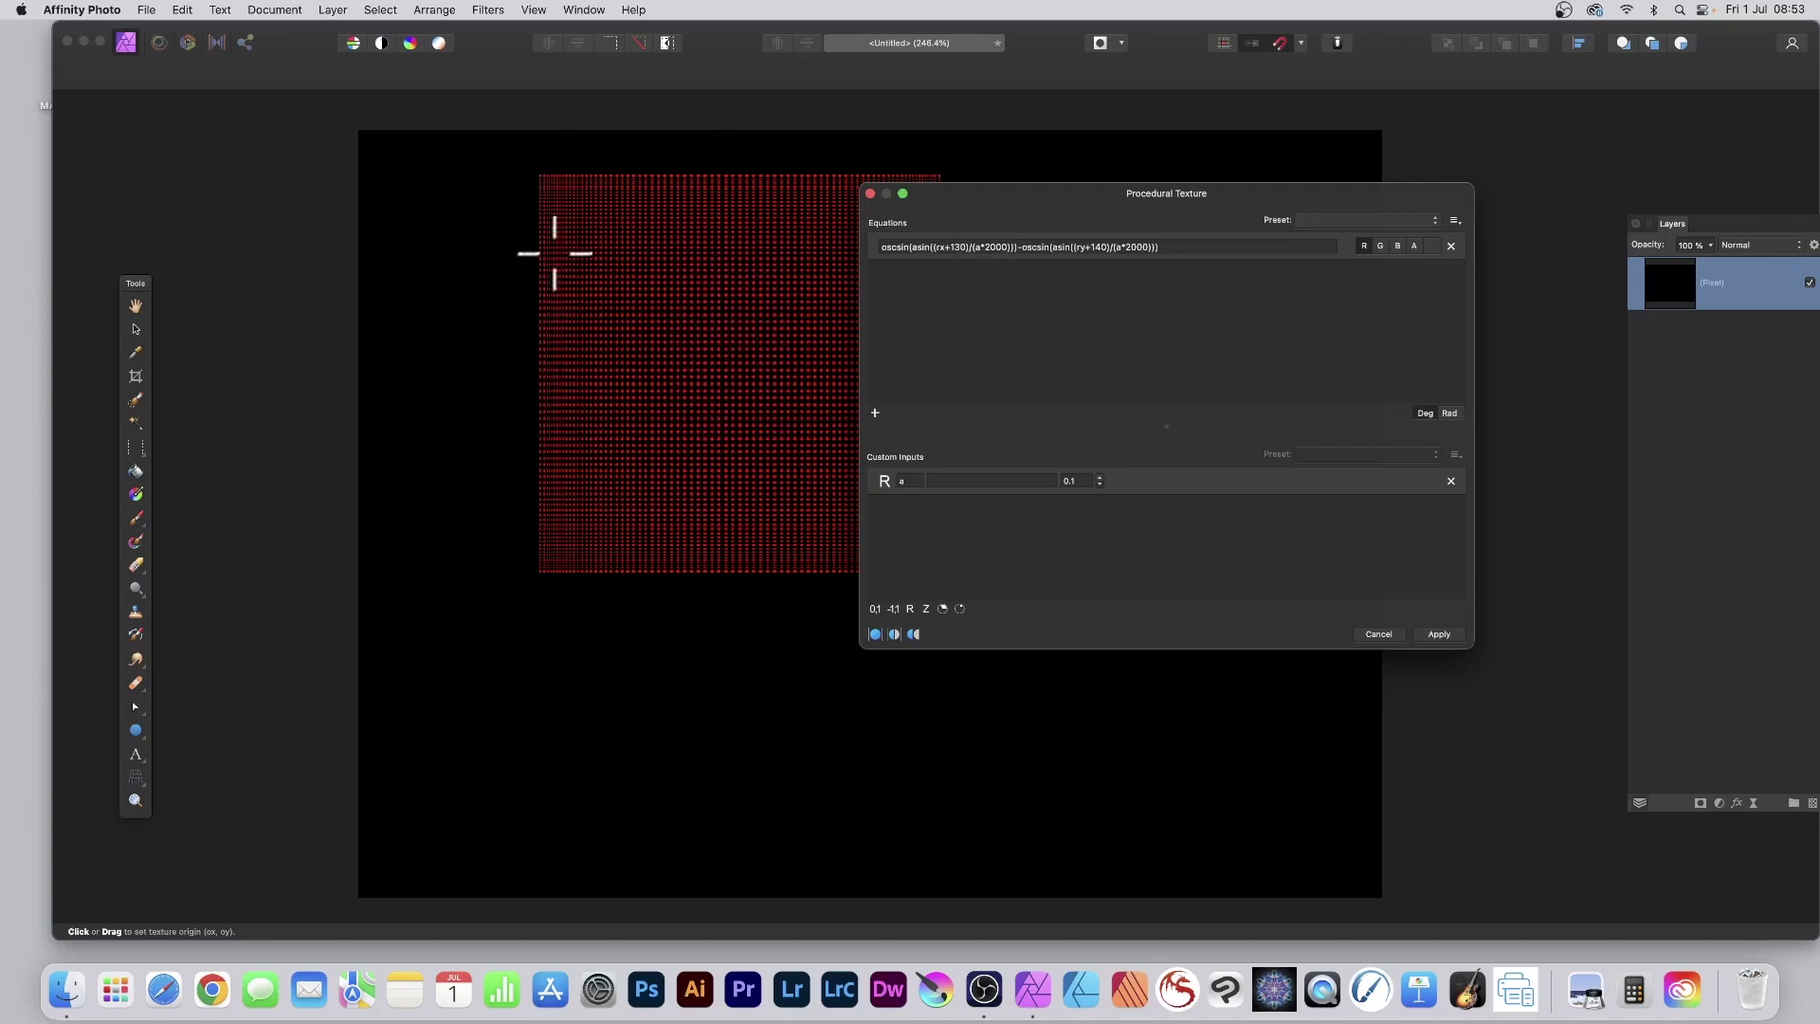
{"action": "scroll", "coordinate": [642, 150], "scroll_direction": "up", "scroll_amount": 2}
{"action": "scroll", "coordinate": [709, 283], "scroll_direction": "down", "scroll_amount": 2}
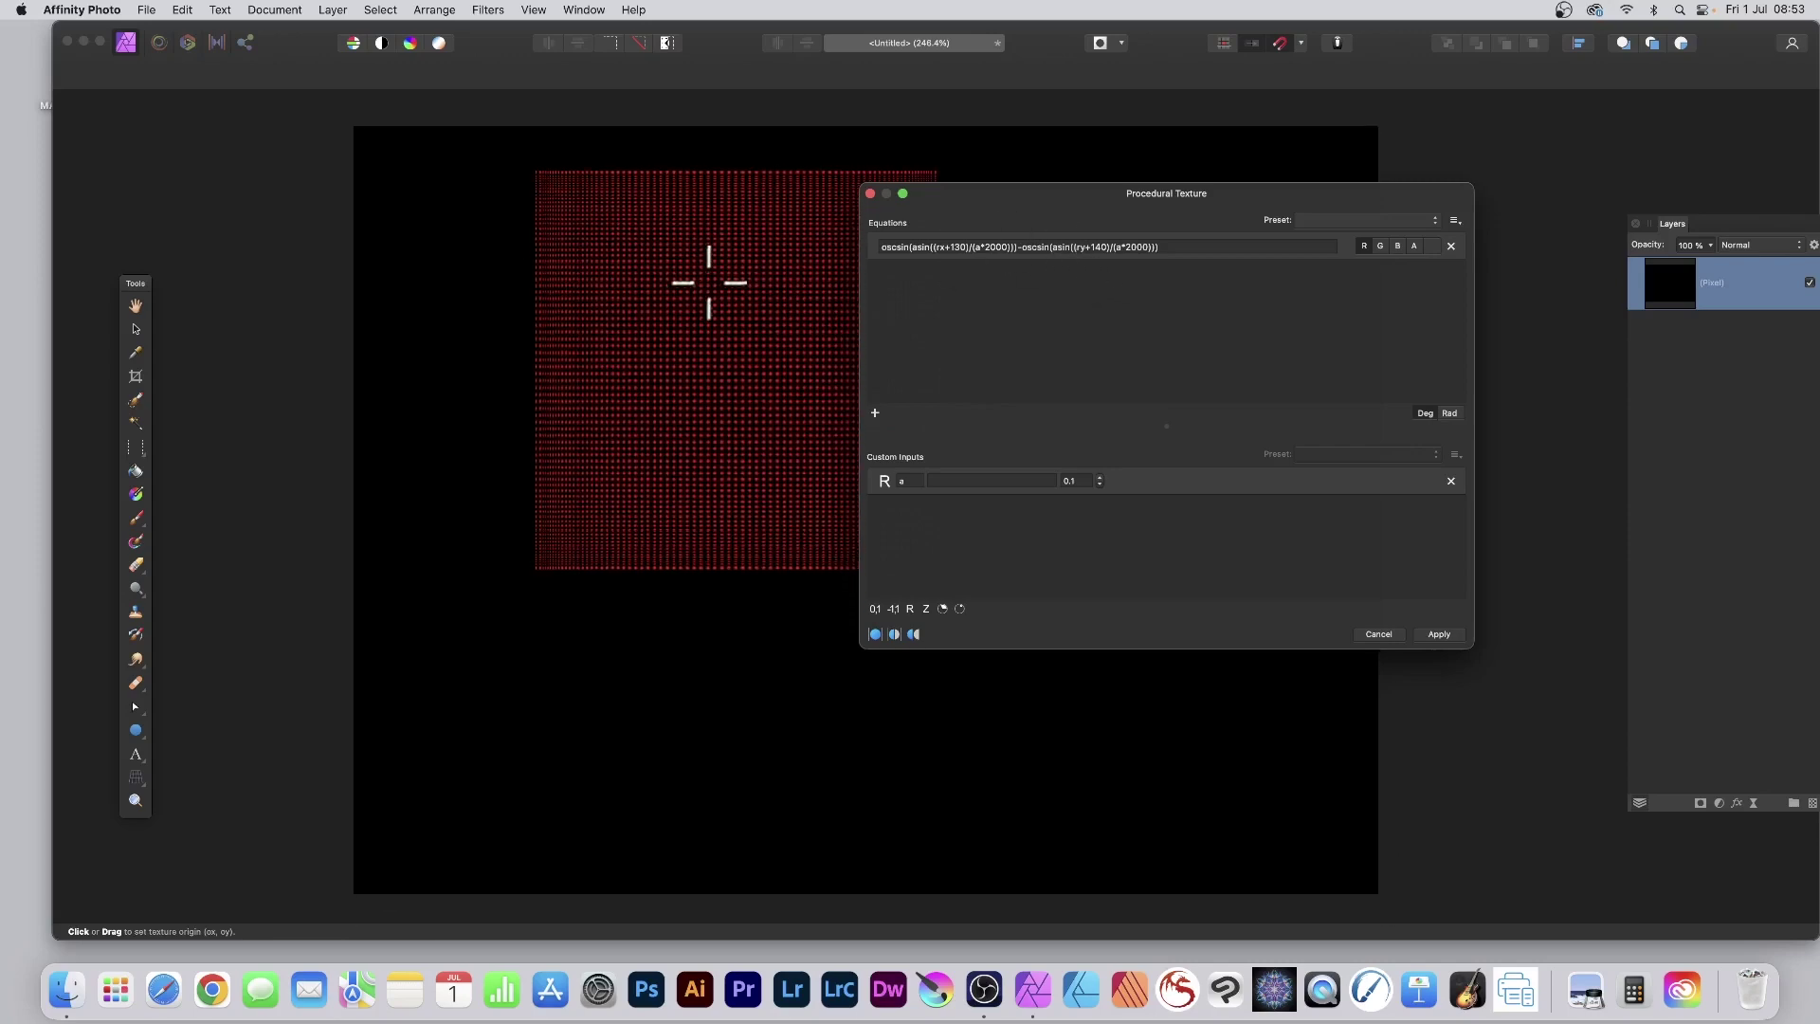
{"action": "scroll", "coordinate": [709, 283], "scroll_direction": "right", "scroll_amount": 2}
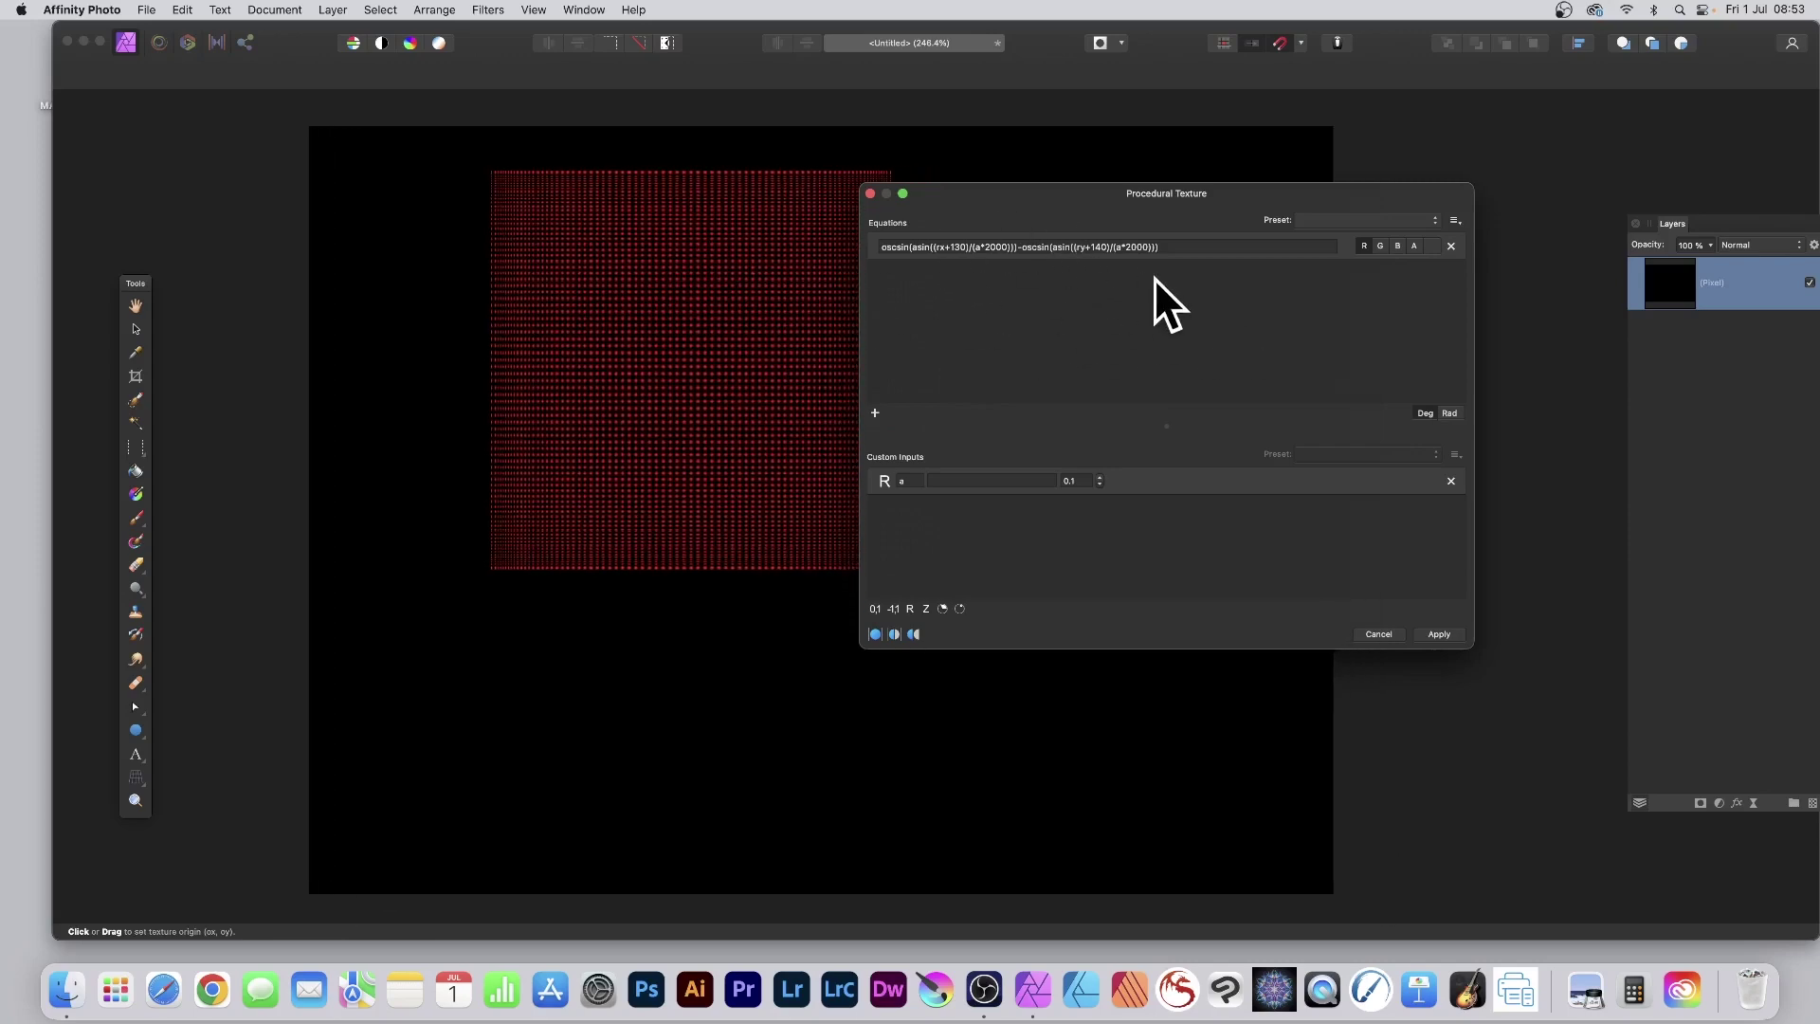
Add green and blue channel equations and paste the copied red-channel formula into both.
{"action": "left_click", "coordinate": [875, 413]}
{"action": "left_click", "coordinate": [874, 413]}
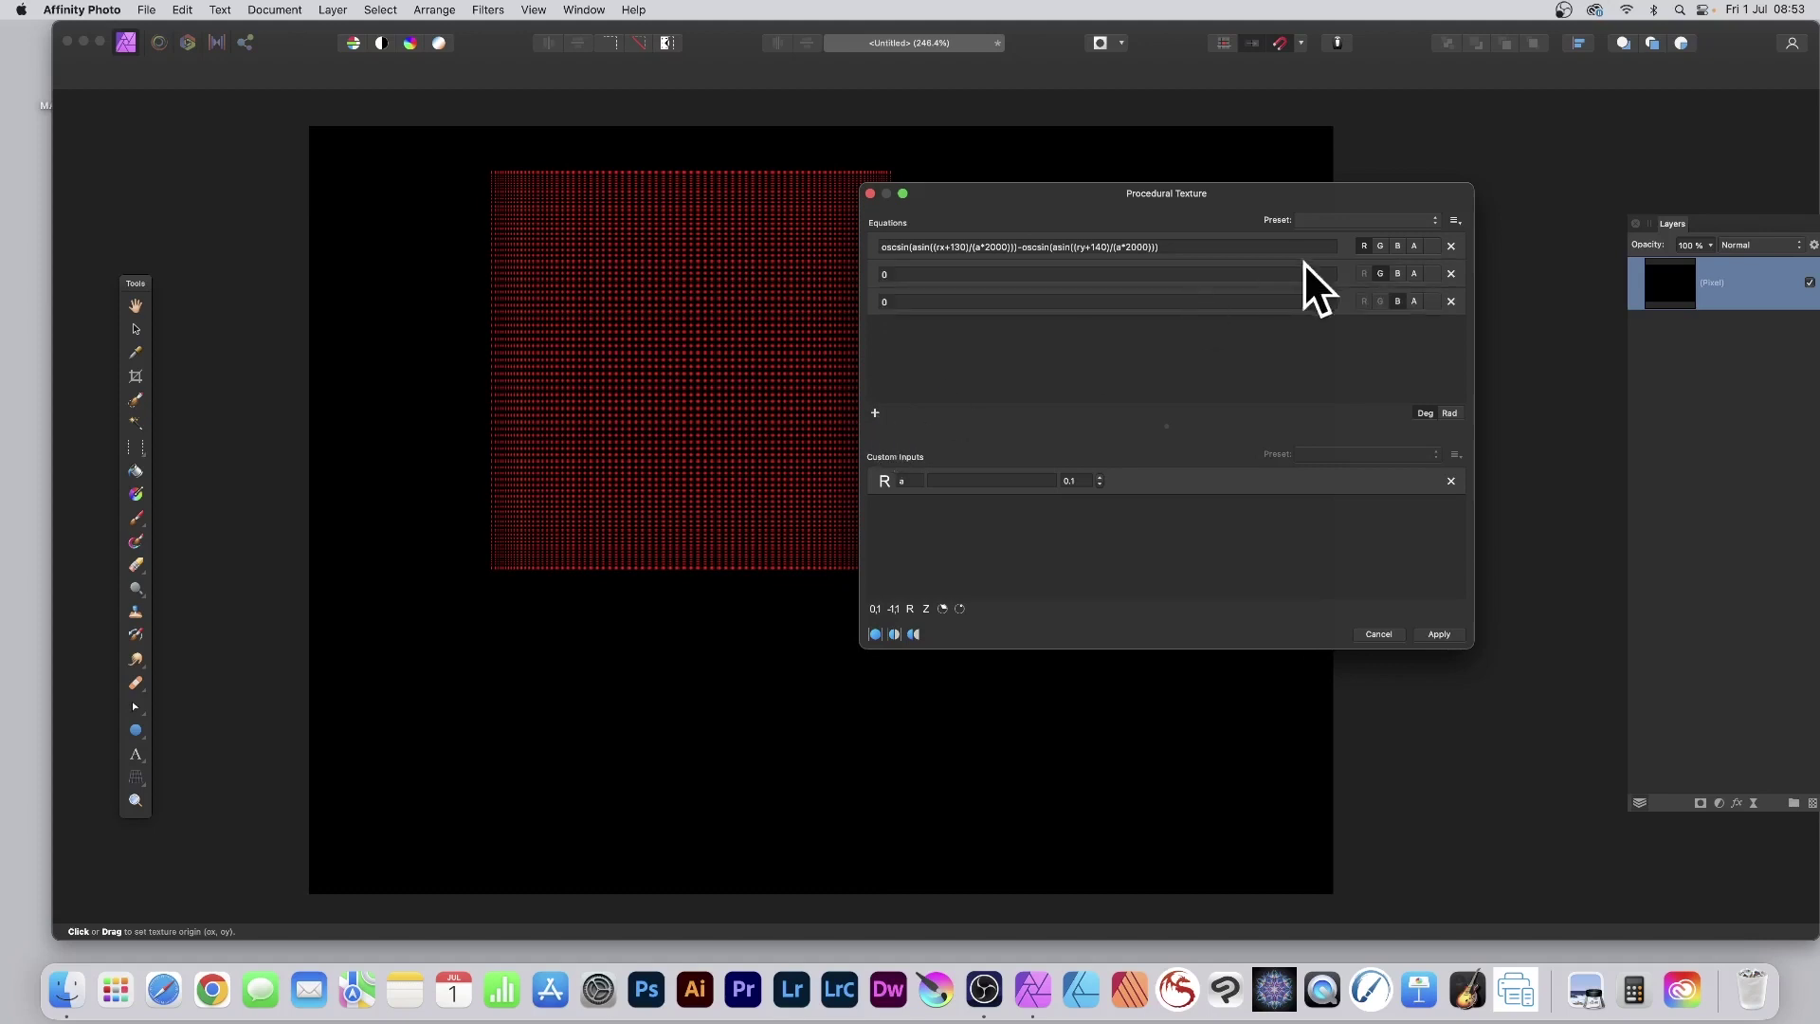
{"action": "left_click_drag", "start_coordinate": [1321, 201], "coordinate": [1182, 215]}
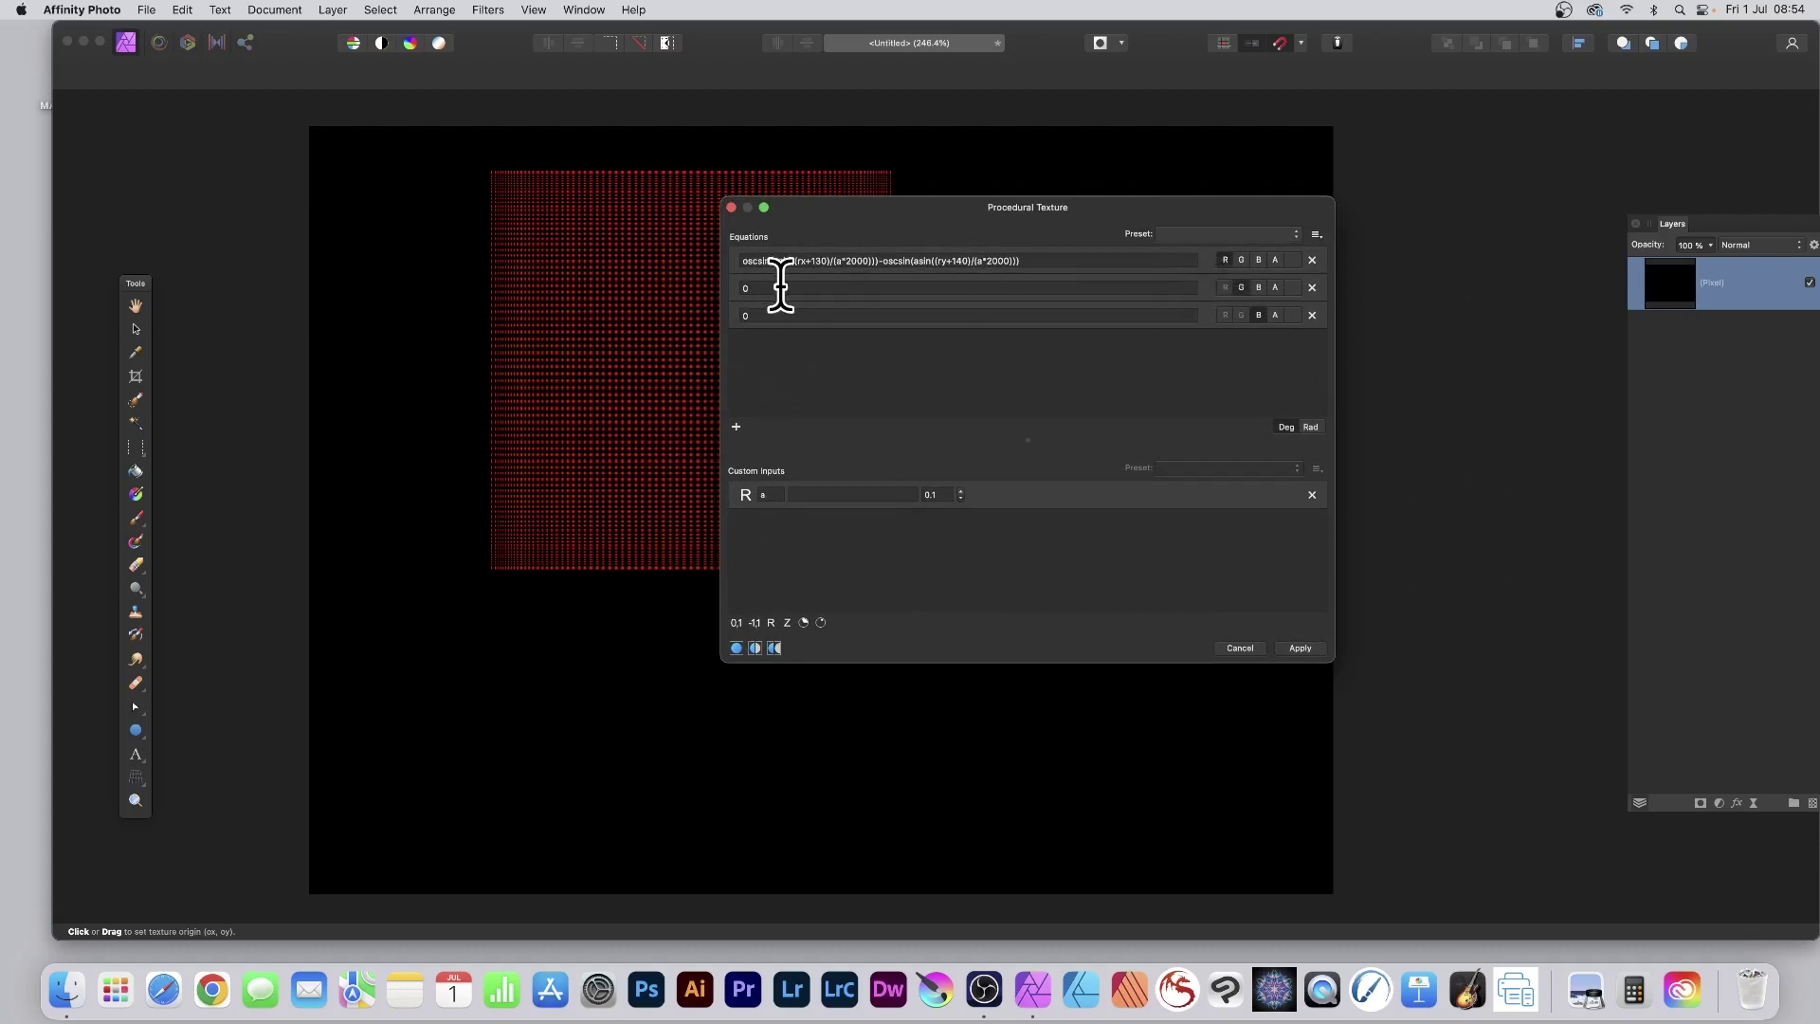
{"action": "left_click_drag", "start_coordinate": [770, 287], "coordinate": [720, 284]}
{"action": "key", "text": "super+v"}
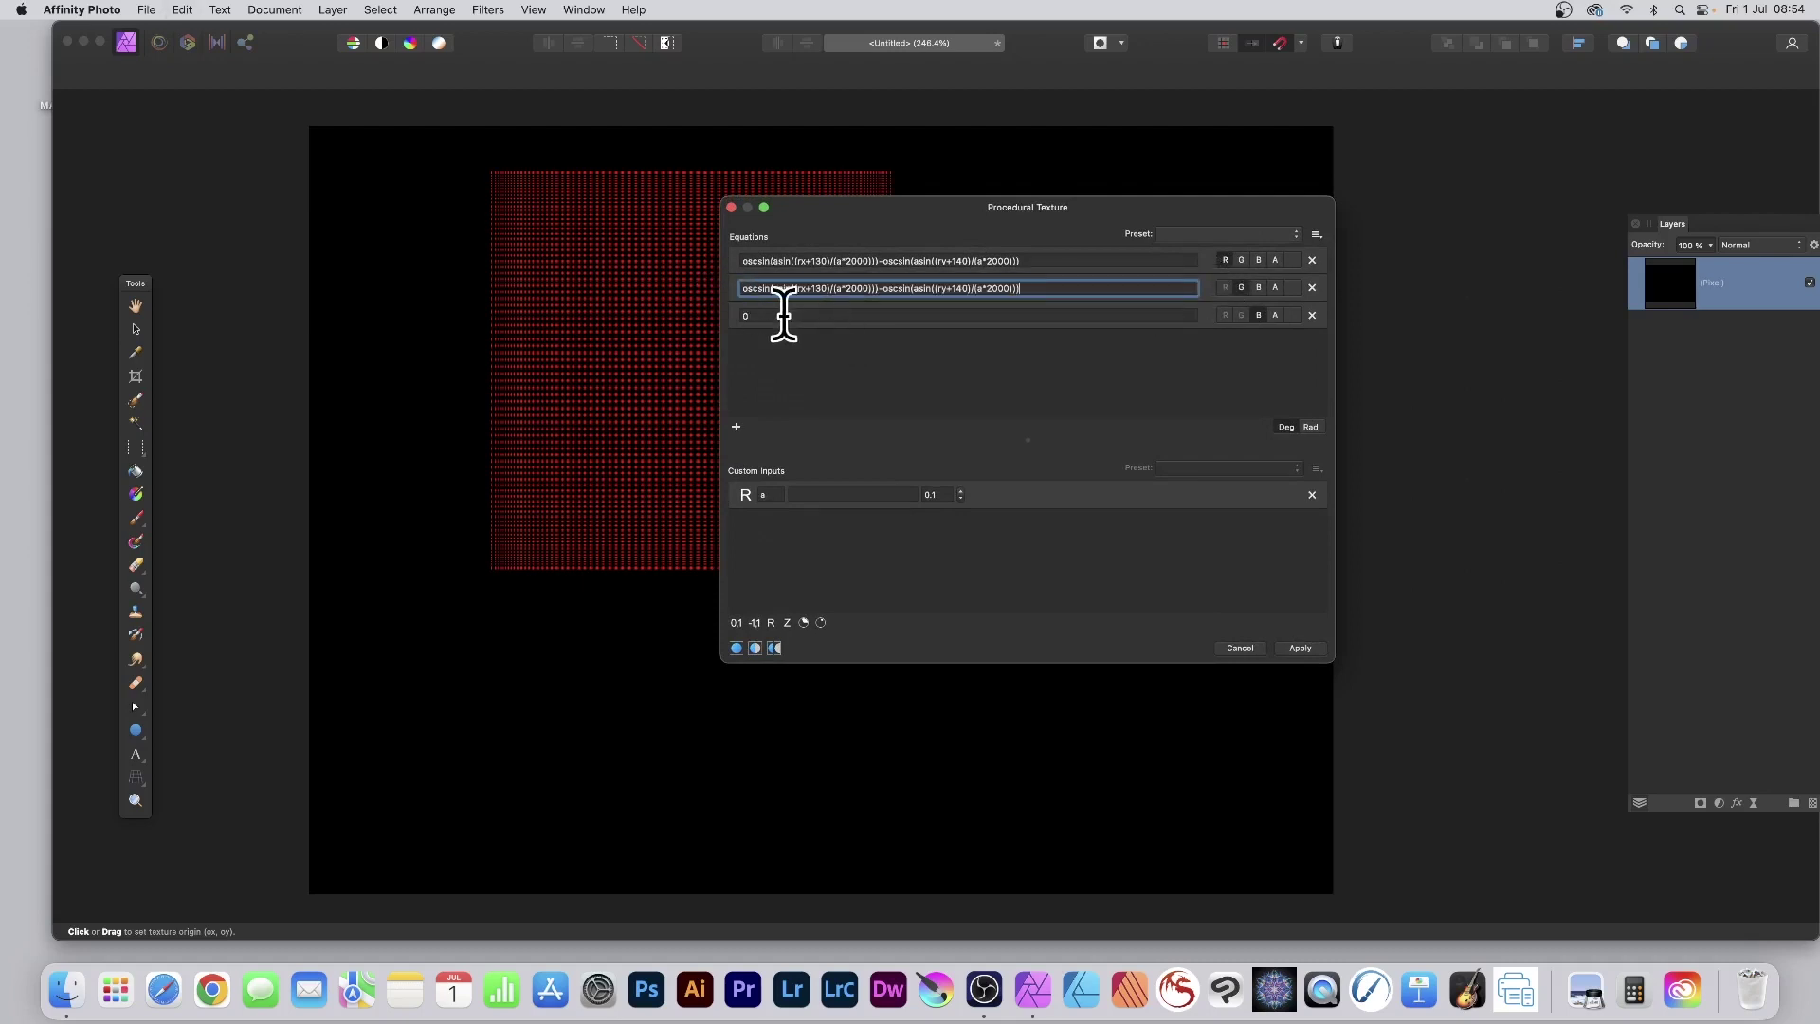
{"action": "key", "text": "Tab"}
{"action": "key", "text": "super+v"}
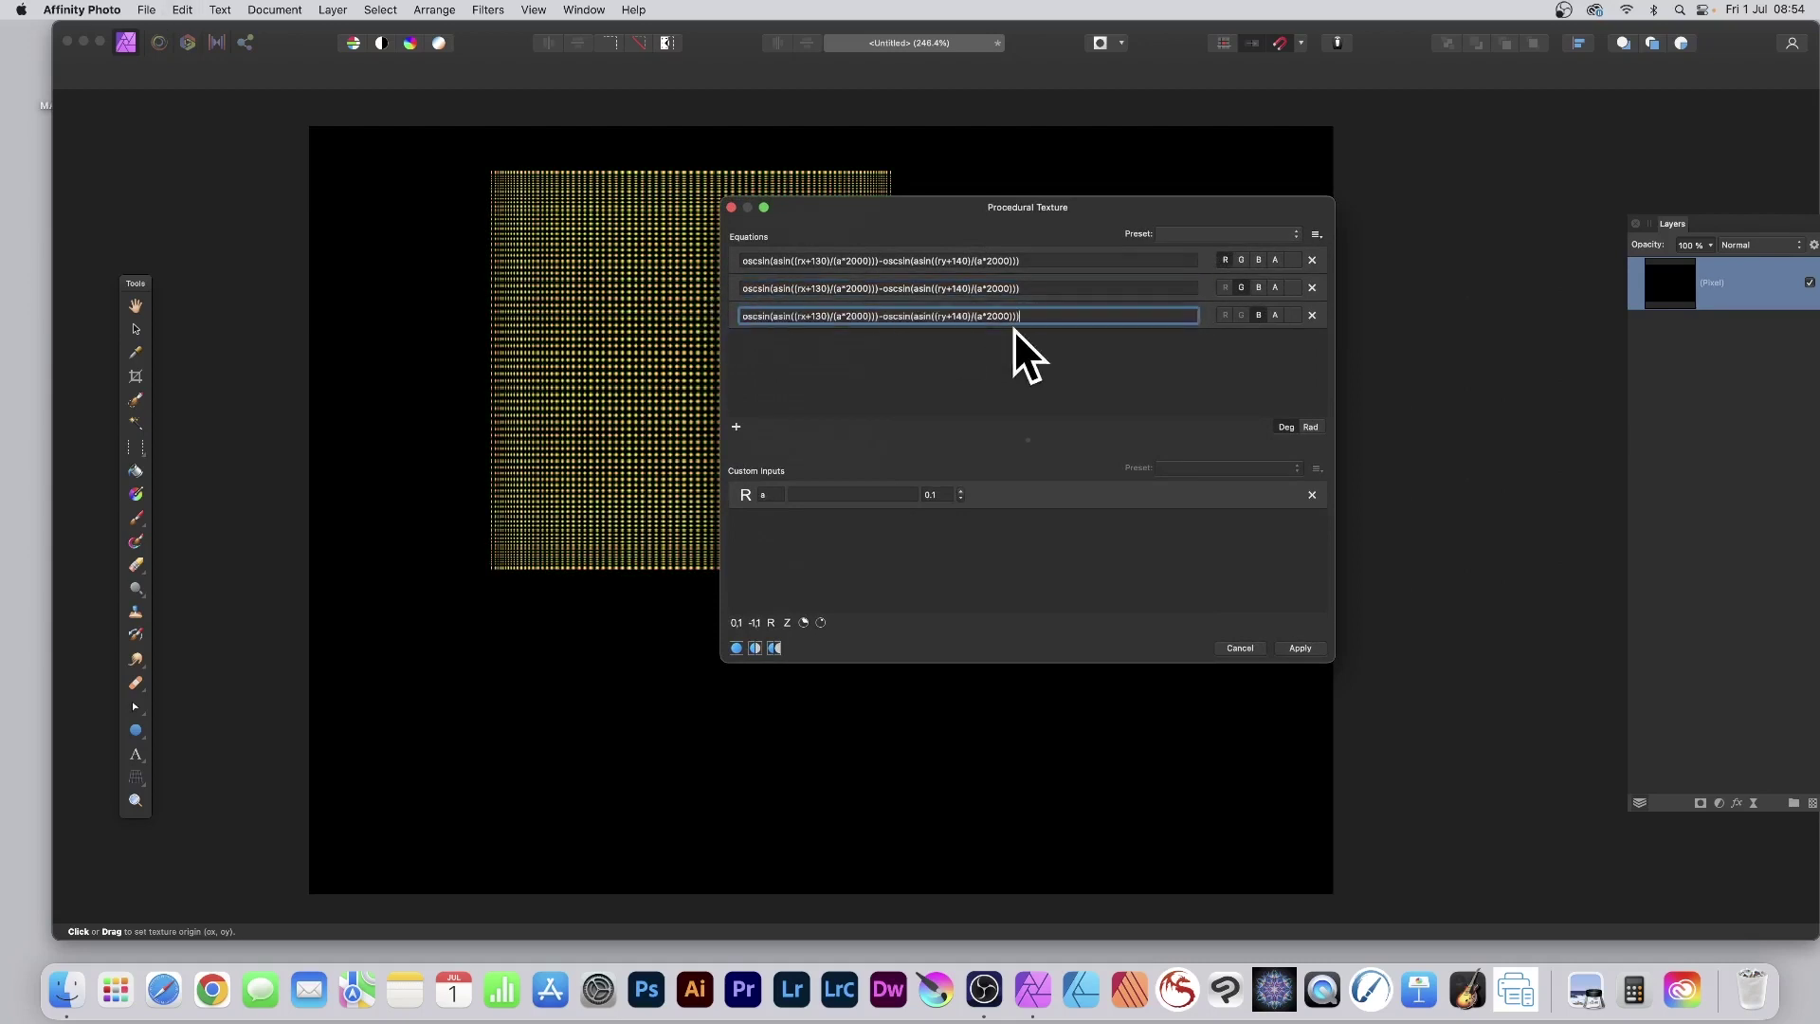
{"action": "key", "text": "Return"}
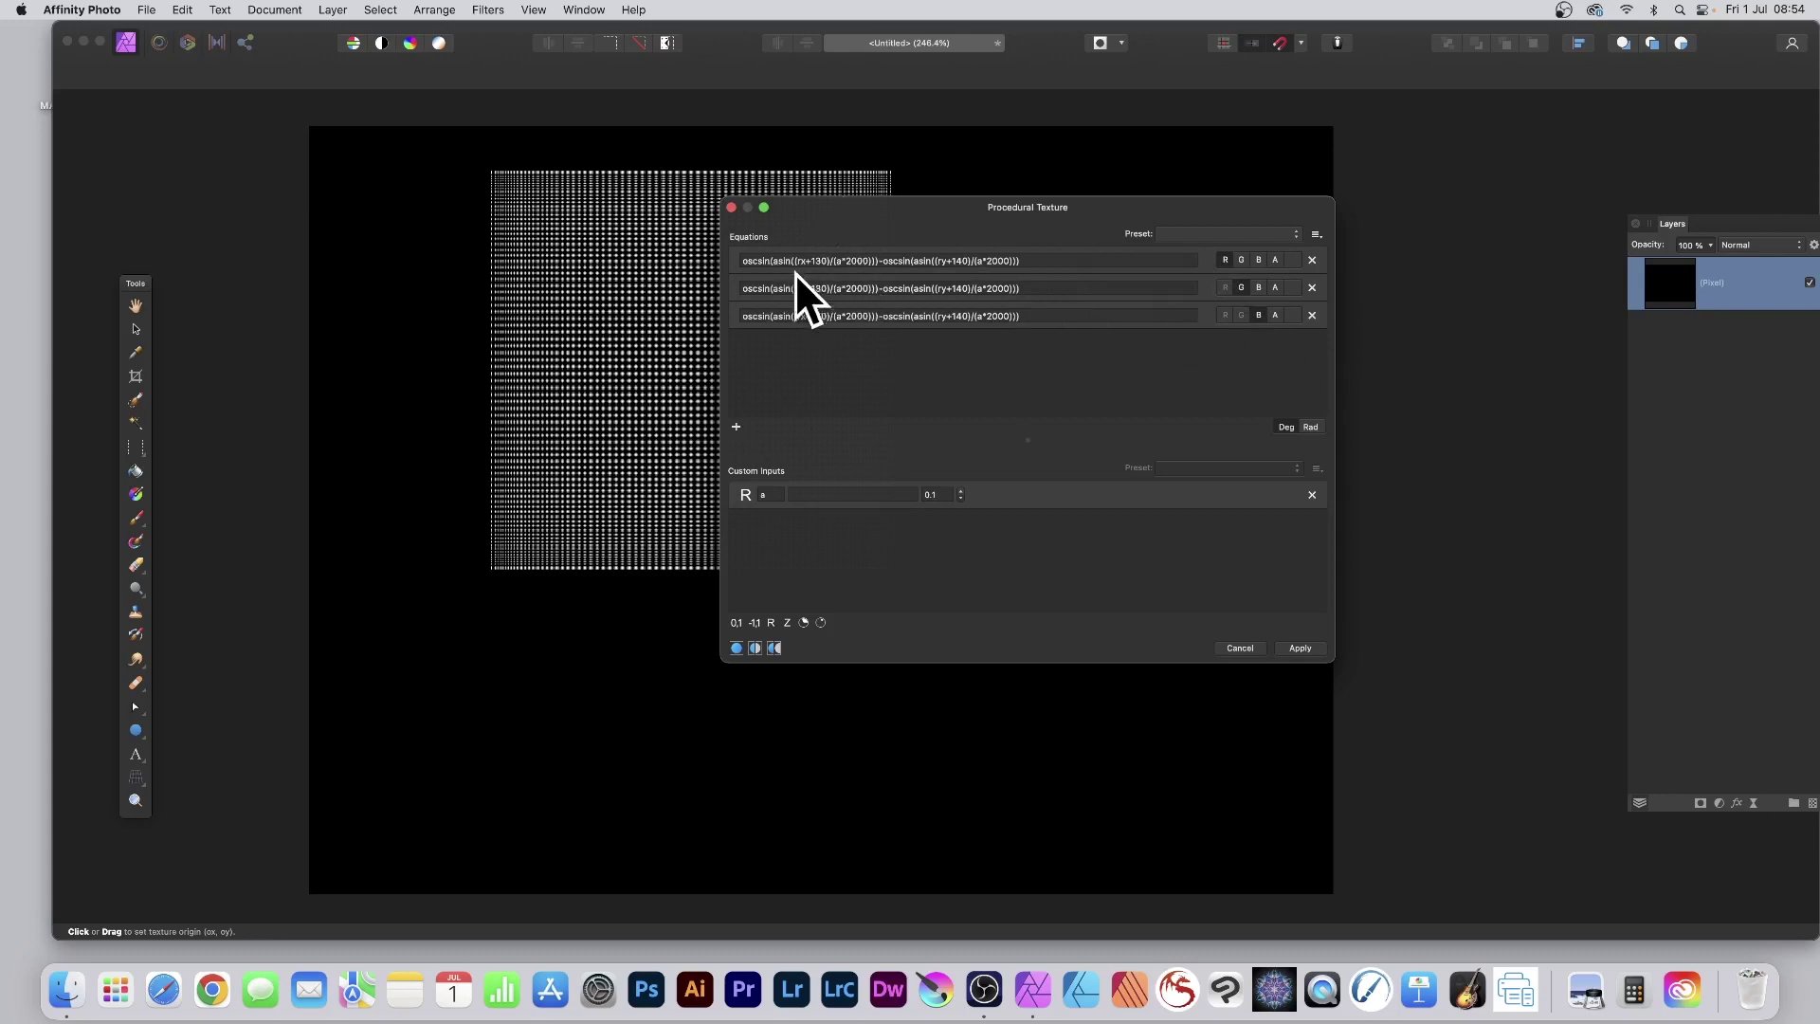
Set custom input a to 0.4.
{"action": "left_click", "coordinate": [945, 494]}
{"action": "type", "text": "4"}
{"action": "key", "text": "Return"}
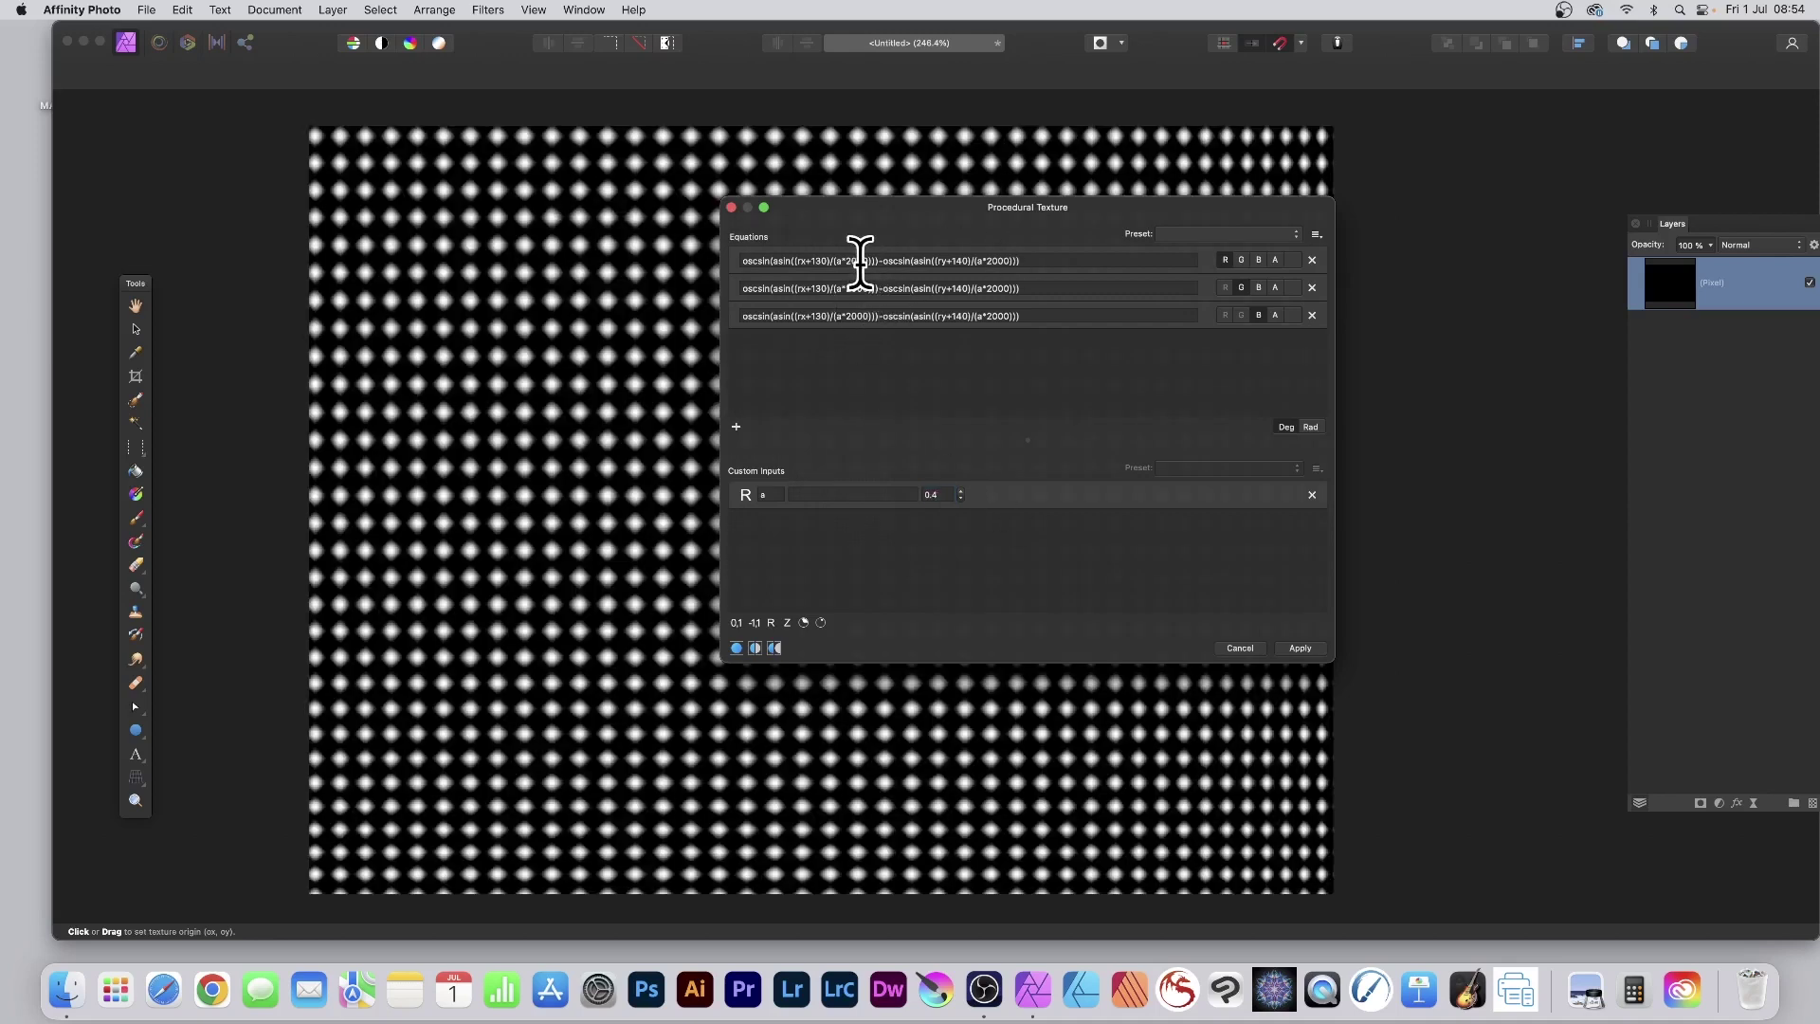
Change the offsets in the red-channel equation to rx+120 and ry+110.
{"action": "left_click", "coordinate": [820, 260]}
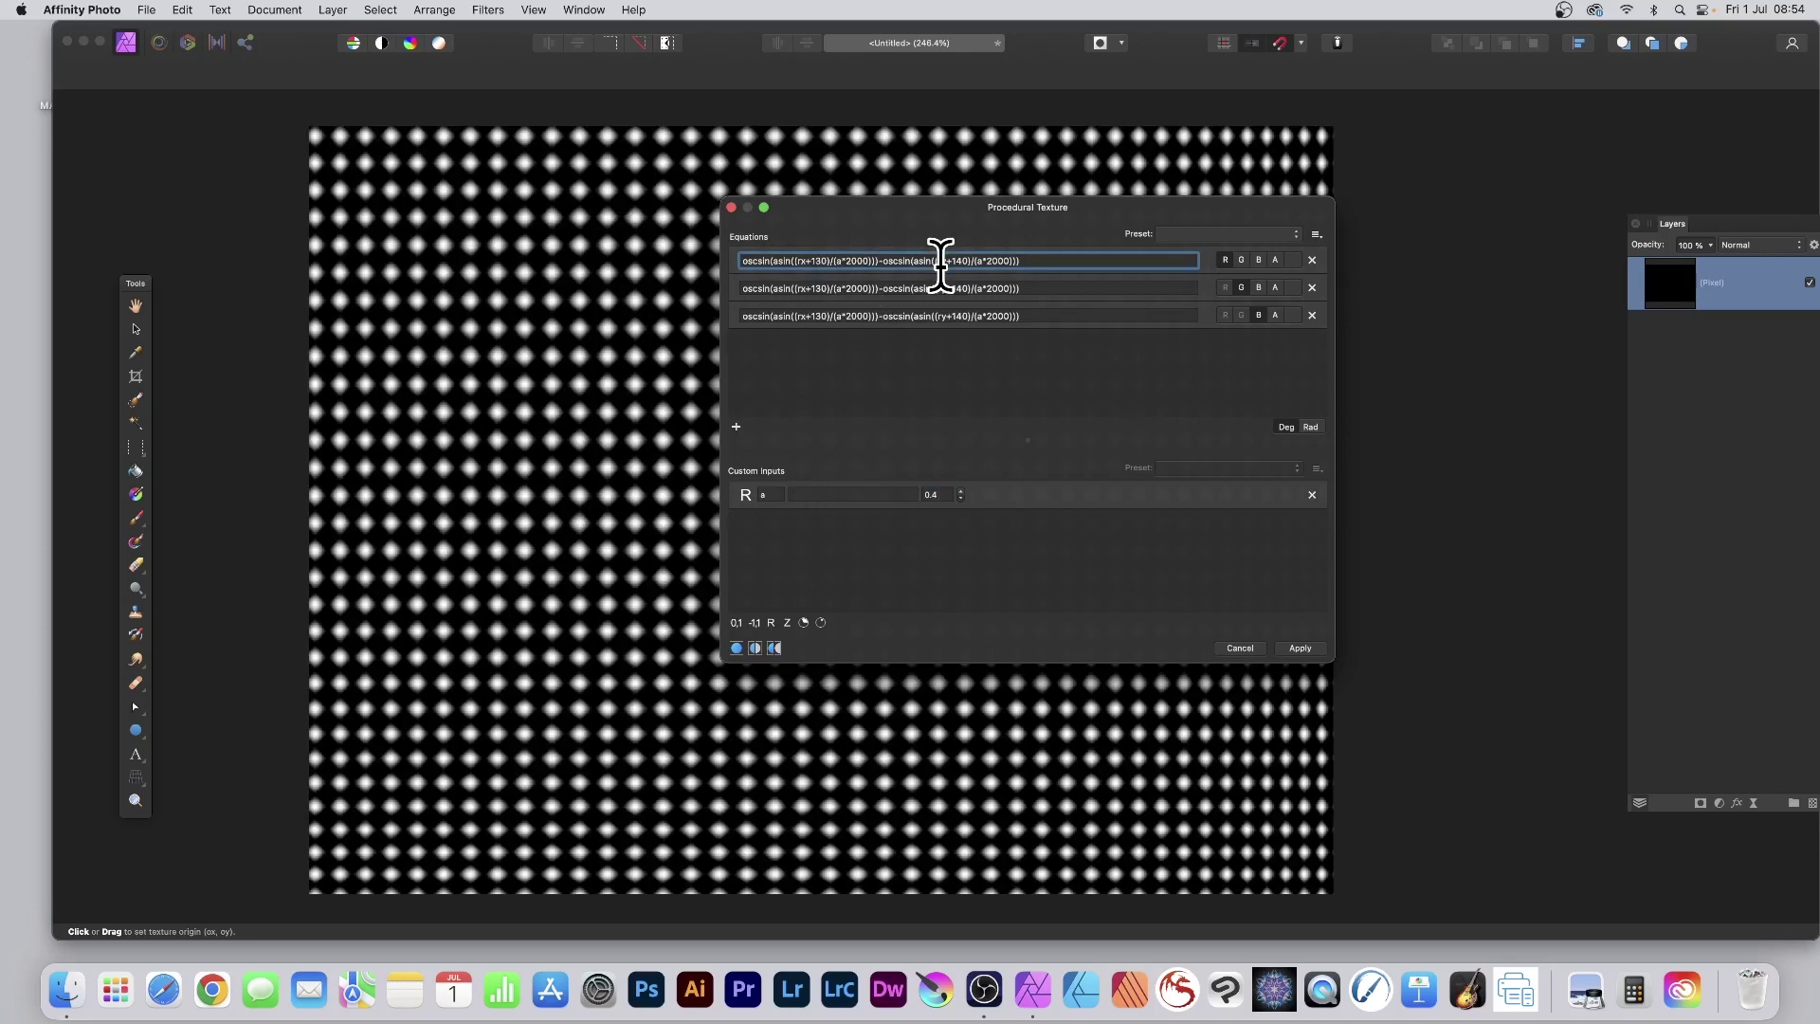
{"action": "key", "text": "BackSpace"}
{"action": "type", "text": "2"}
{"action": "key", "text": "Return"}
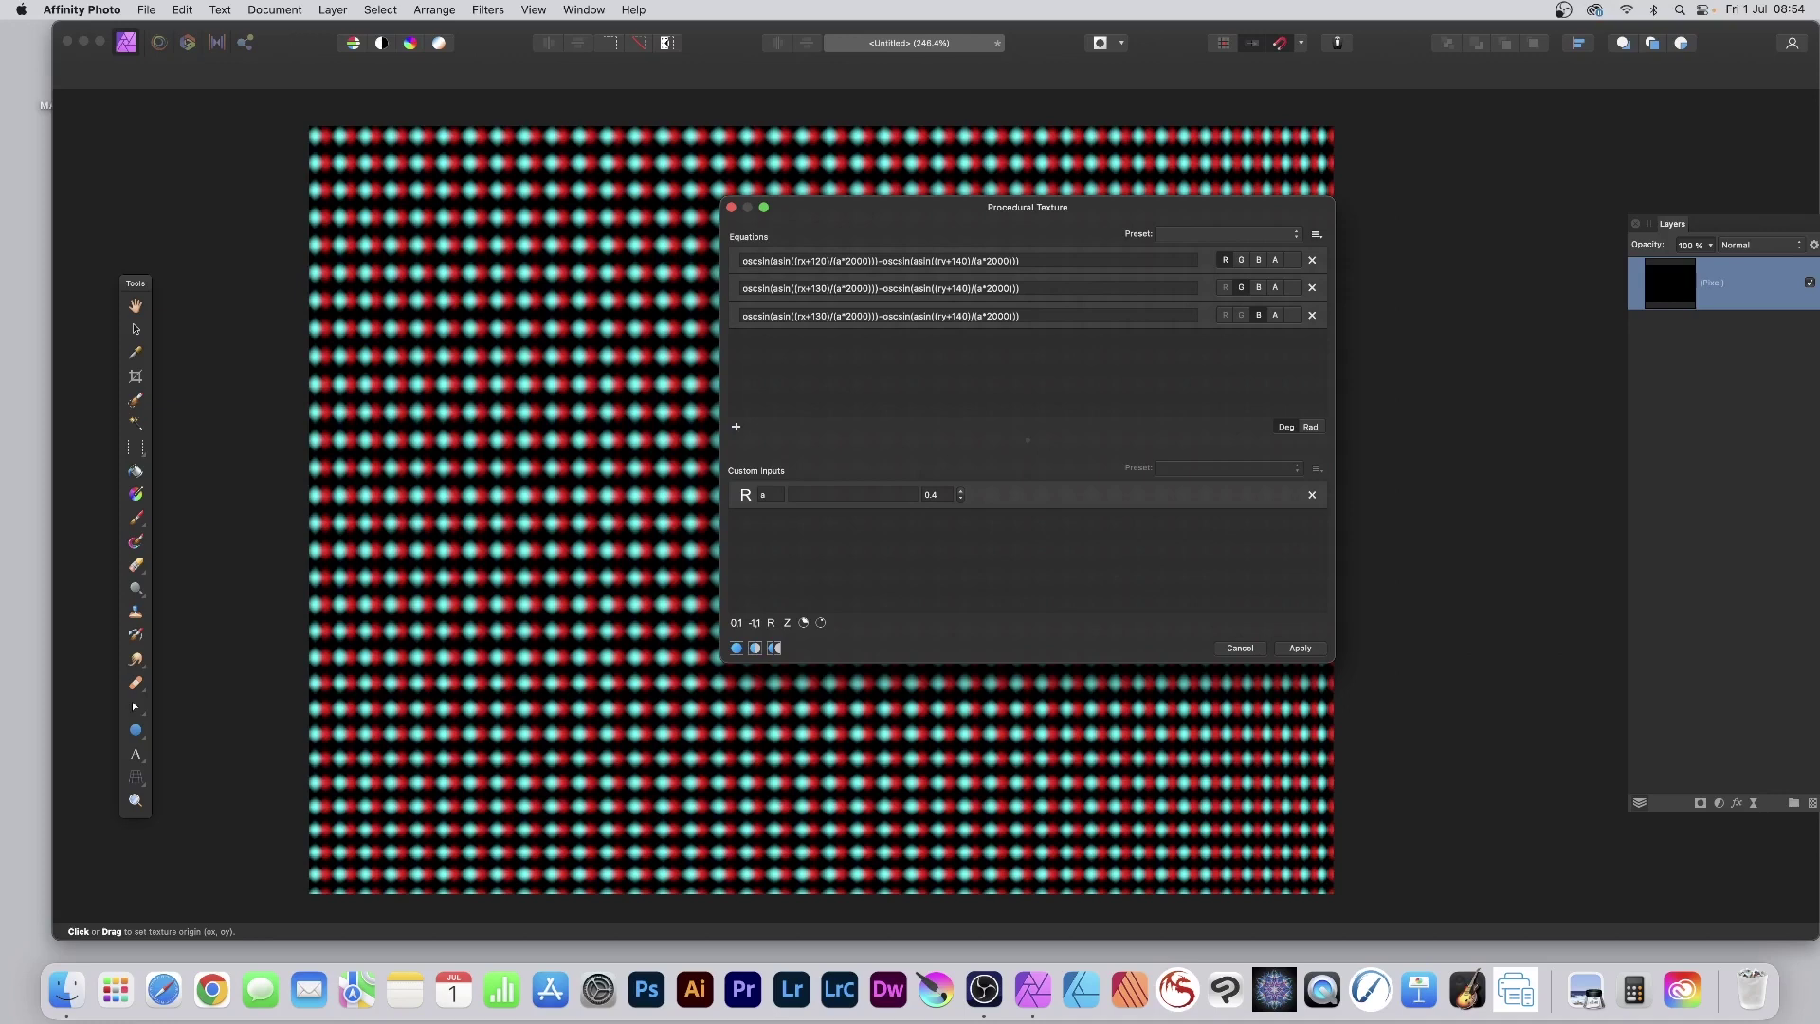
{"action": "left_click", "coordinate": [959, 260]}
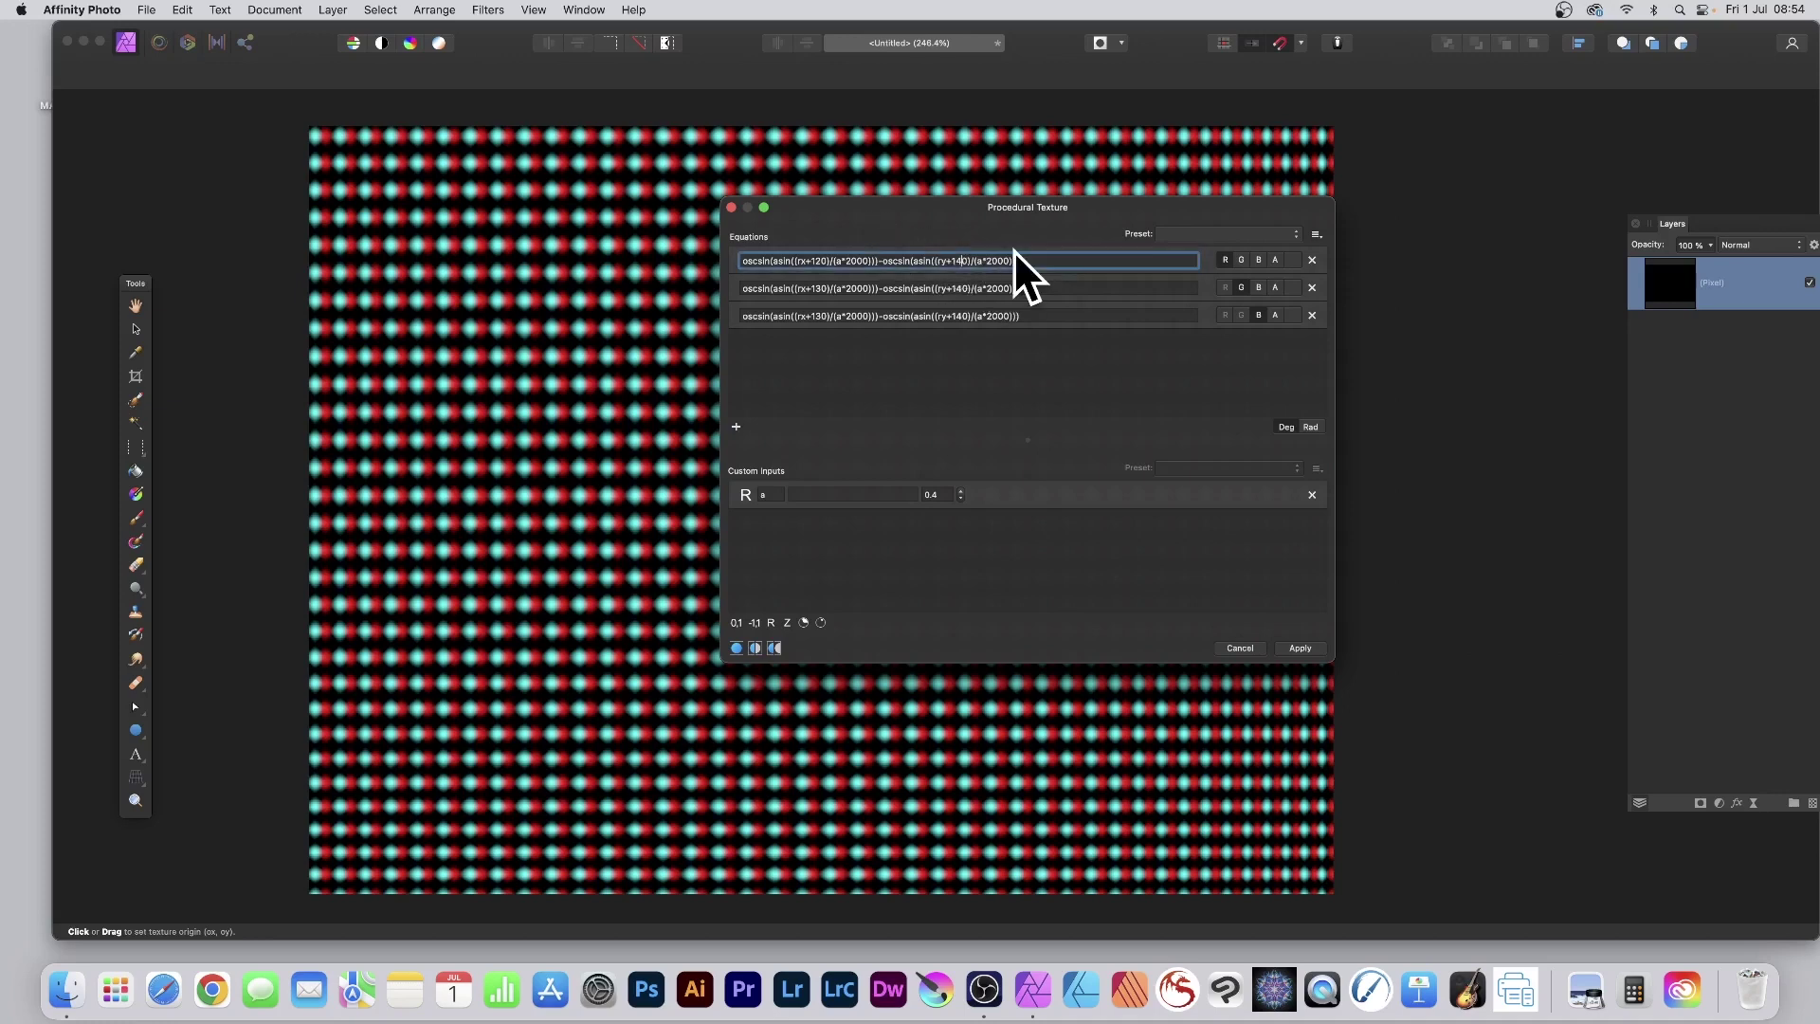
{"action": "key", "text": "BackSpace"}
{"action": "type", "text": "1"}
{"action": "key", "text": "Return"}
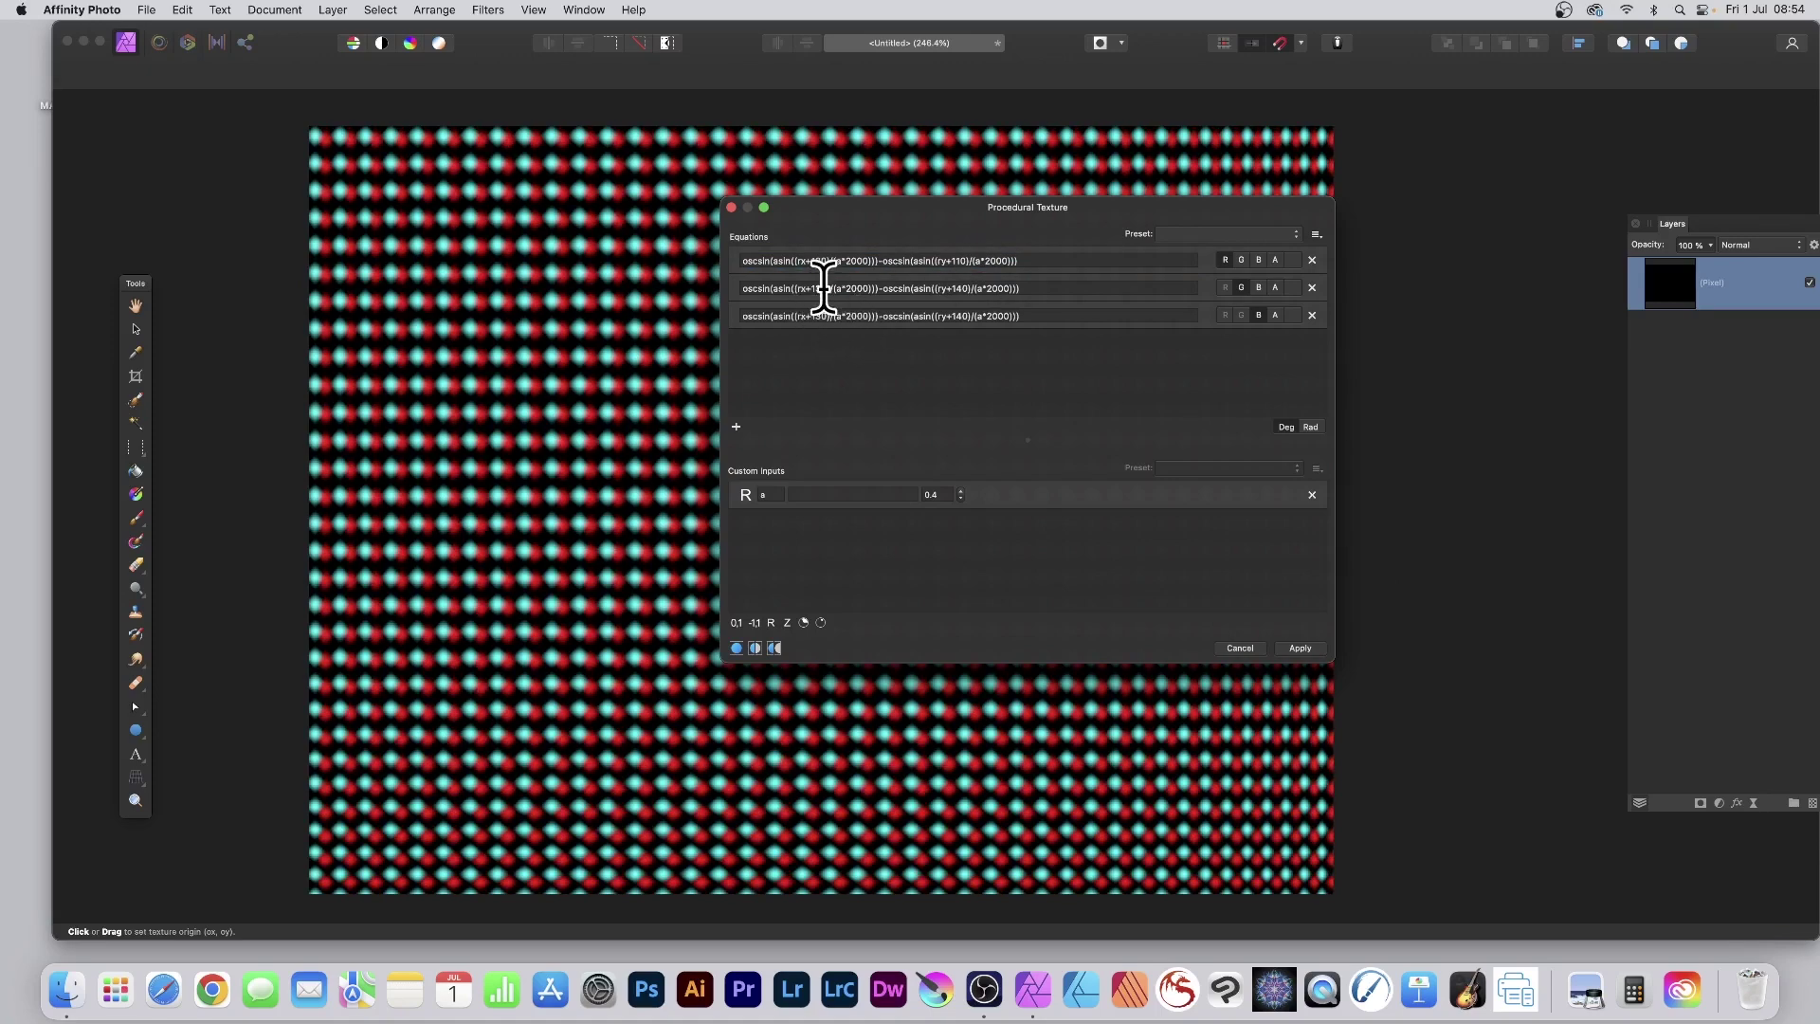
Change the offsets in the green-channel equation to rx+135 and ry+122.
{"action": "left_click", "coordinate": [820, 288]}
{"action": "key", "text": "Right"}
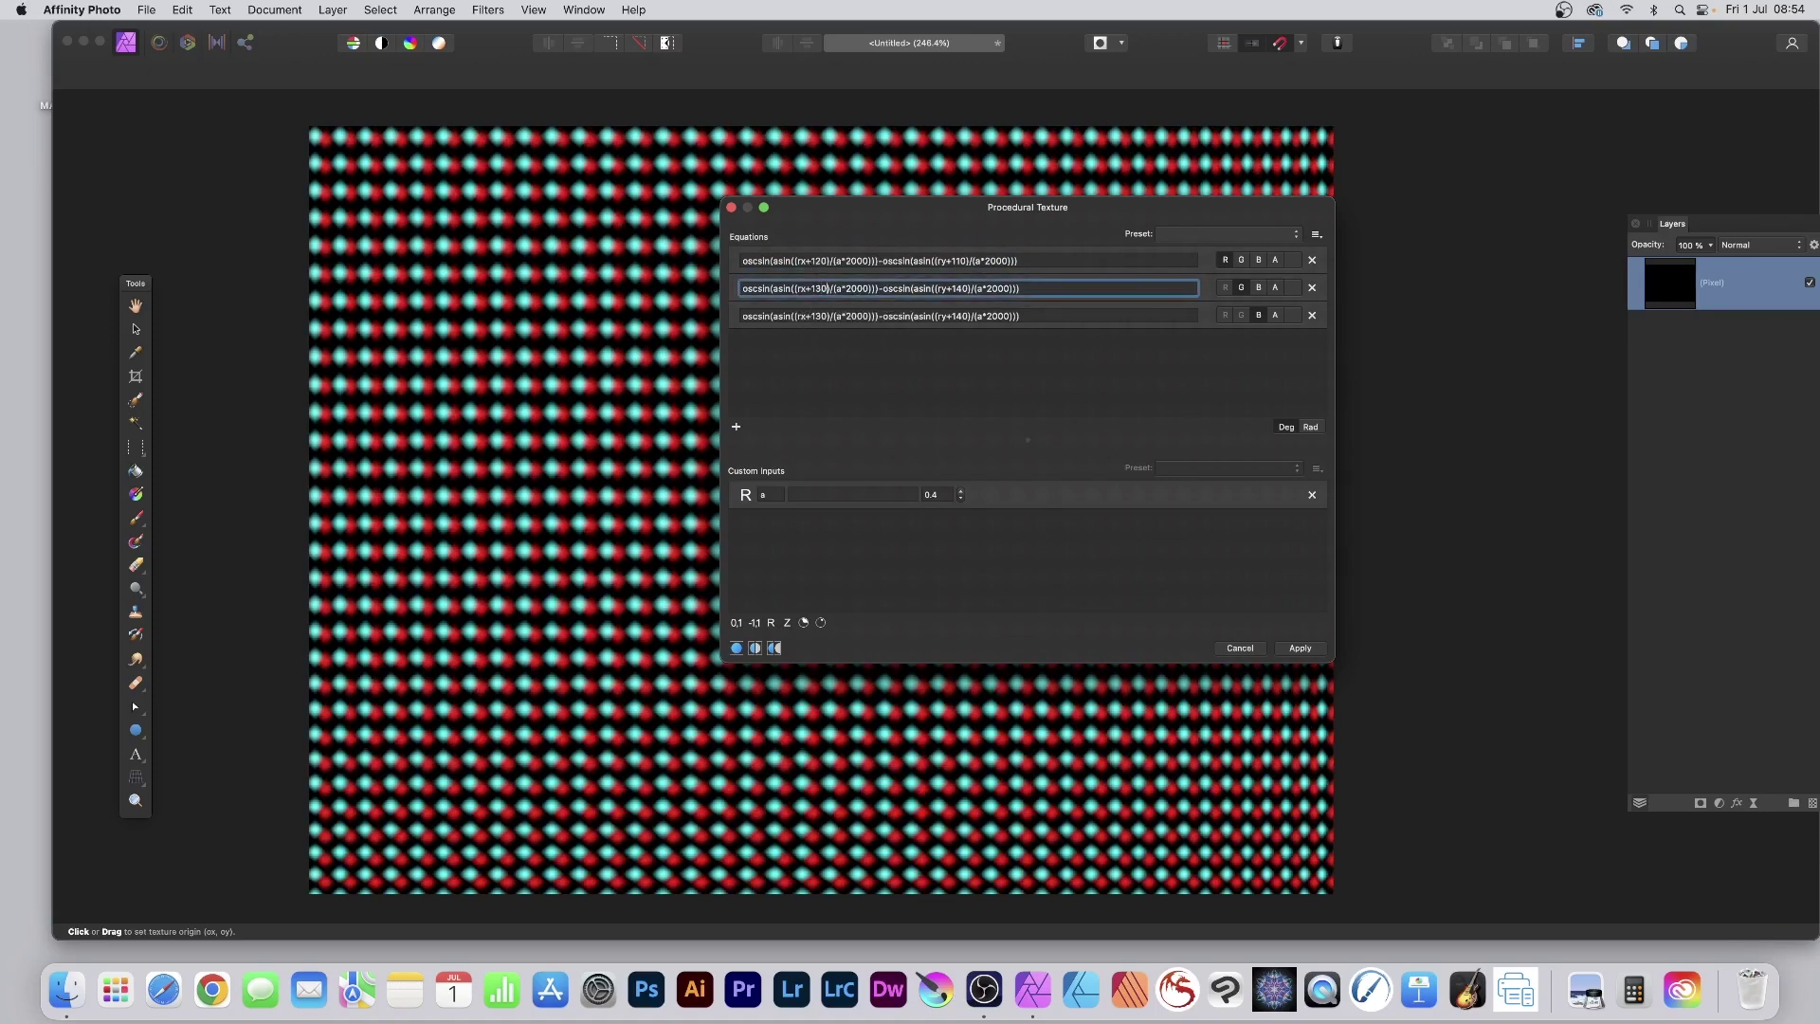
{"action": "type", "text": "5"}
{"action": "key", "text": "BackSpace"}
{"action": "key", "text": "Return"}
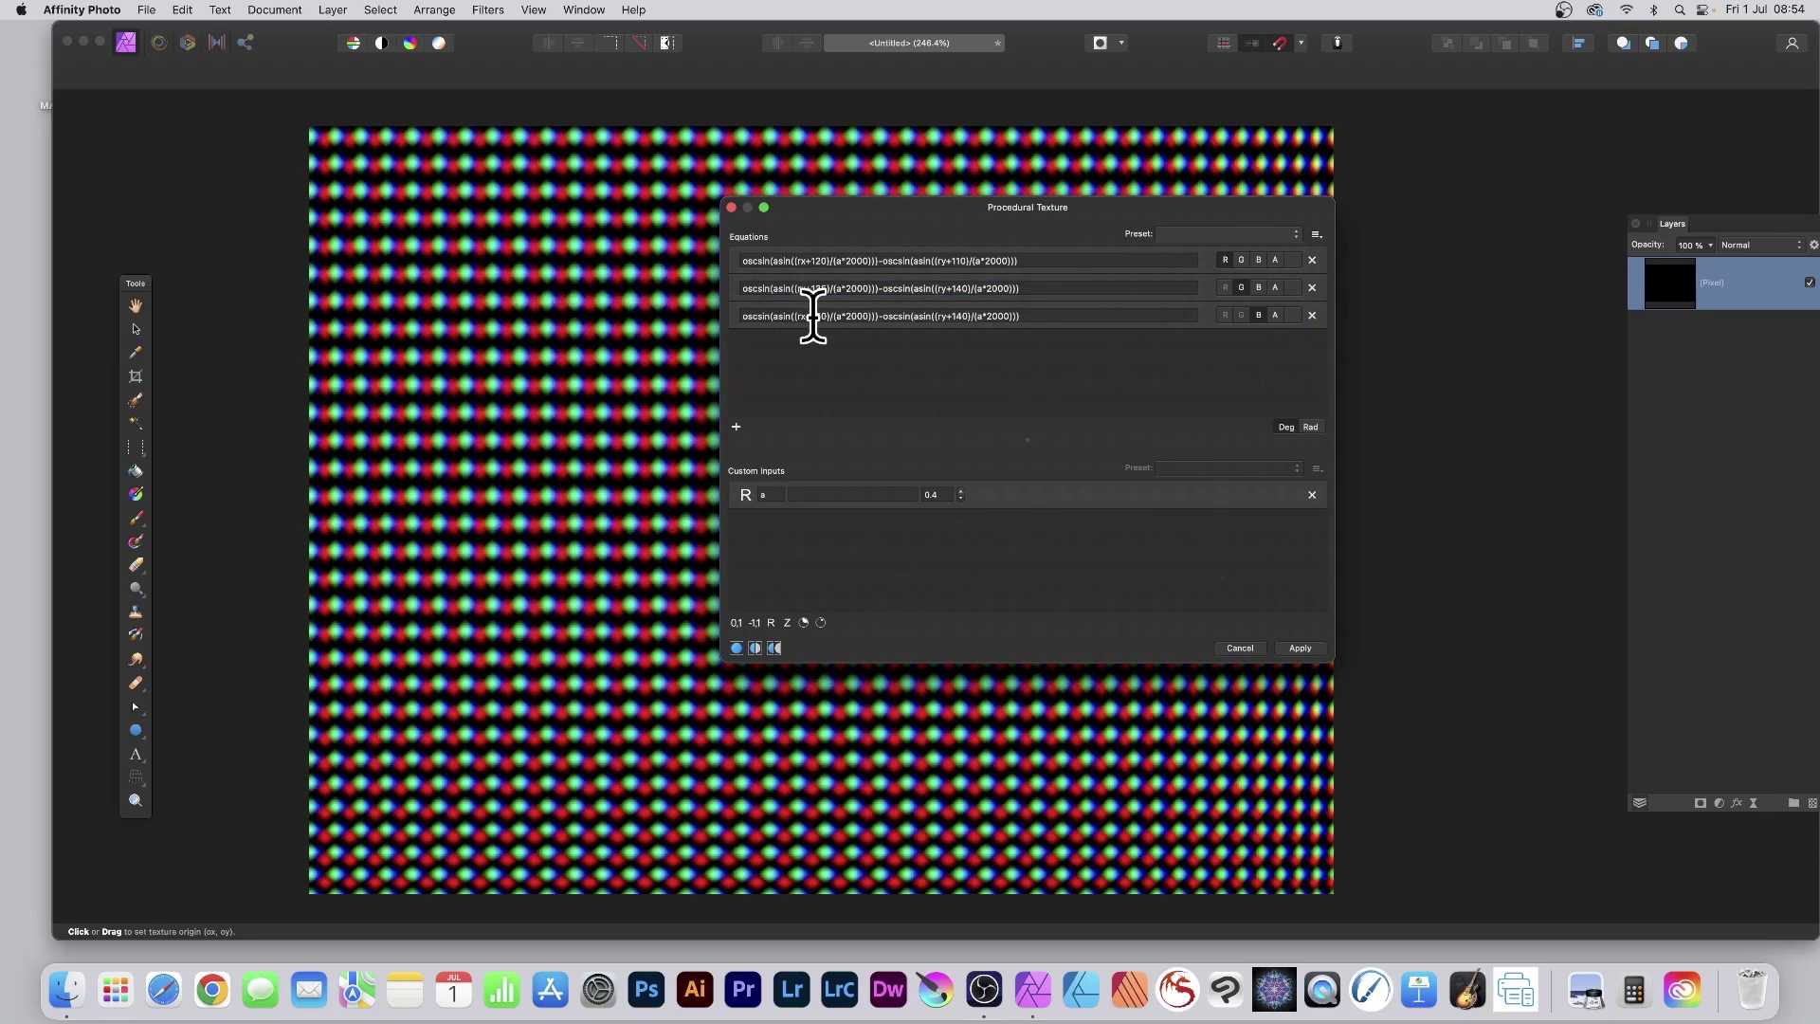
{"action": "left_click", "coordinate": [1000, 288]}
{"action": "key", "text": "BackSpace"}
{"action": "type", "text": "2"}
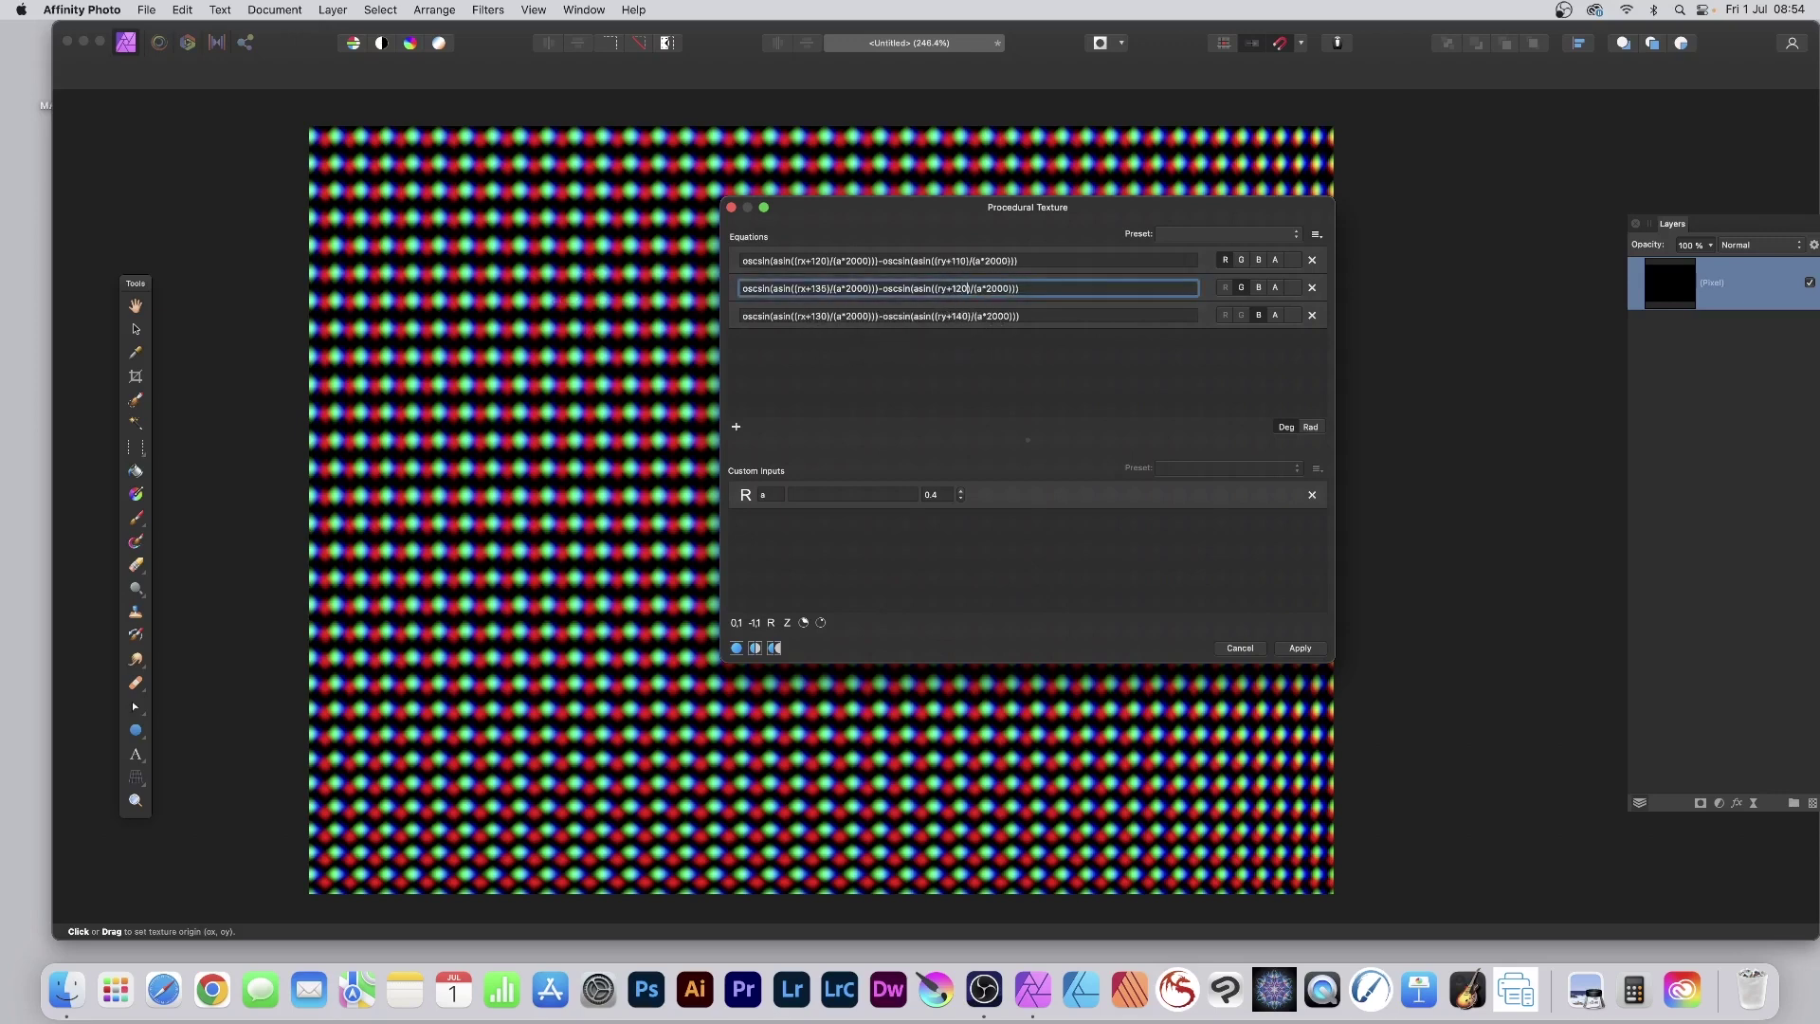
{"action": "key", "text": "BackSpace"}
{"action": "type", "text": "2"}
{"action": "key", "text": "Return"}
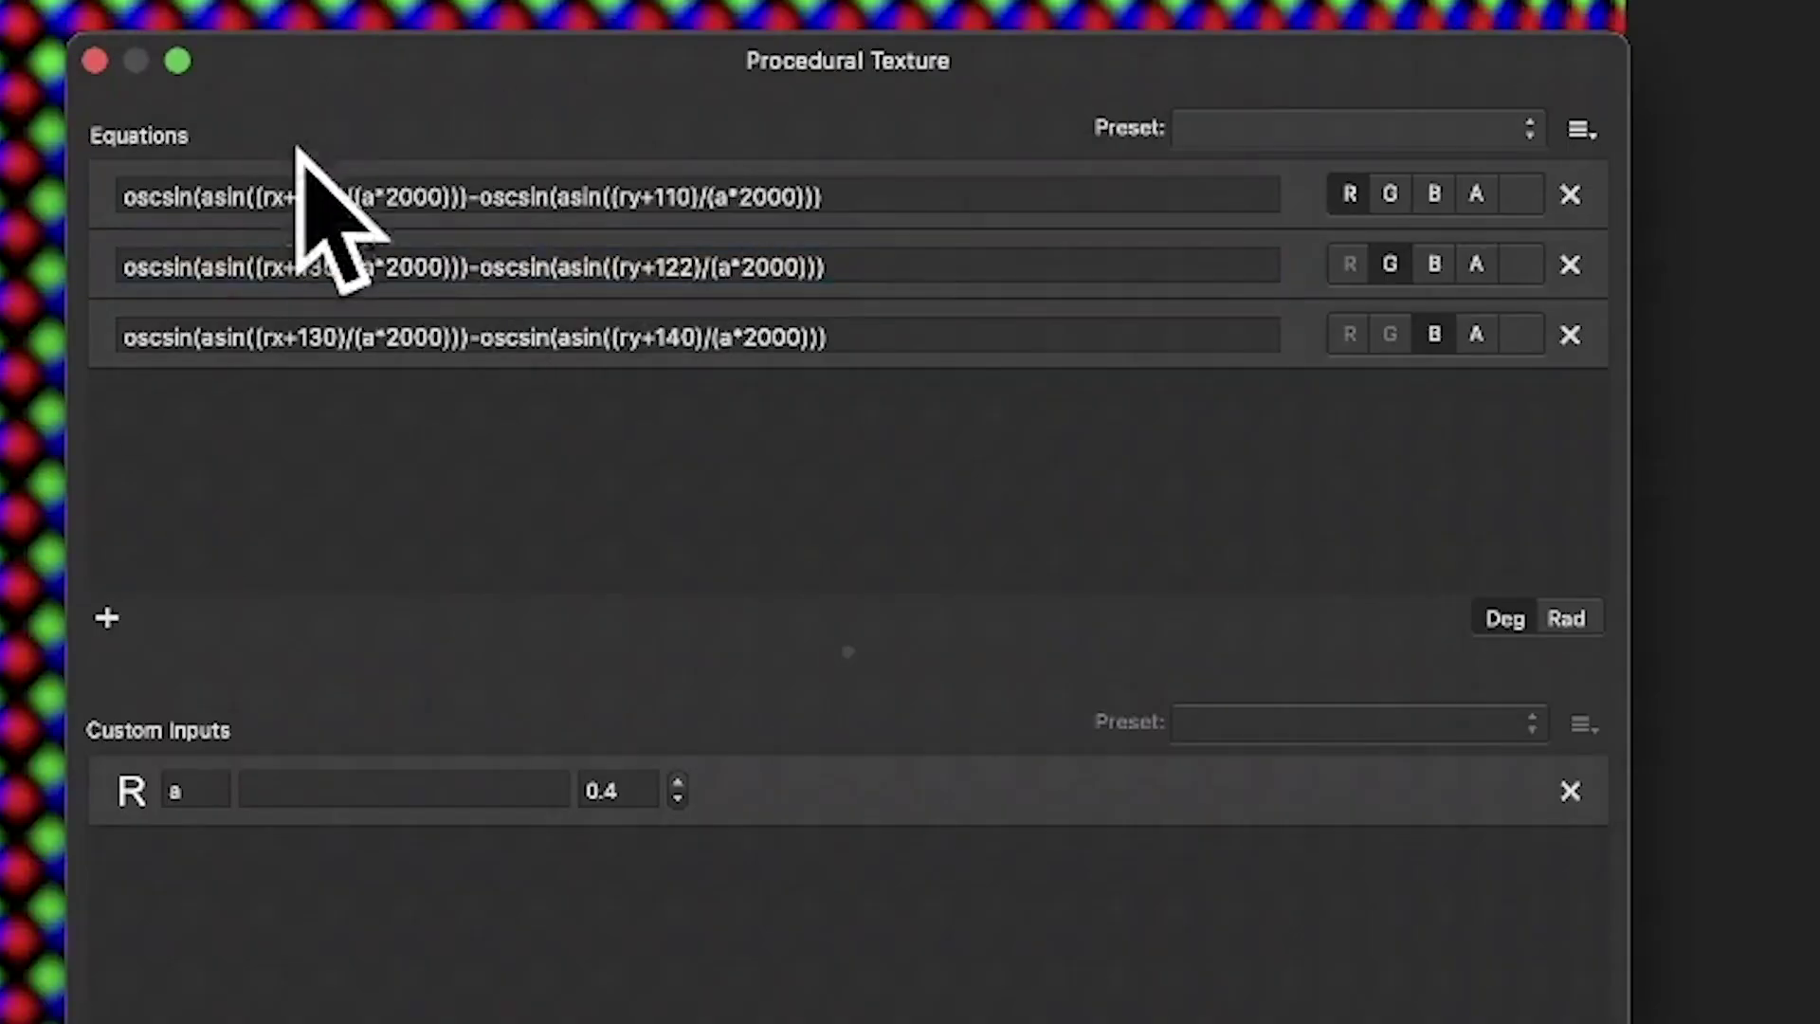
Set custom input a to 0.3 for the three offset channel equations.
{"action": "left_click", "coordinate": [641, 789]}
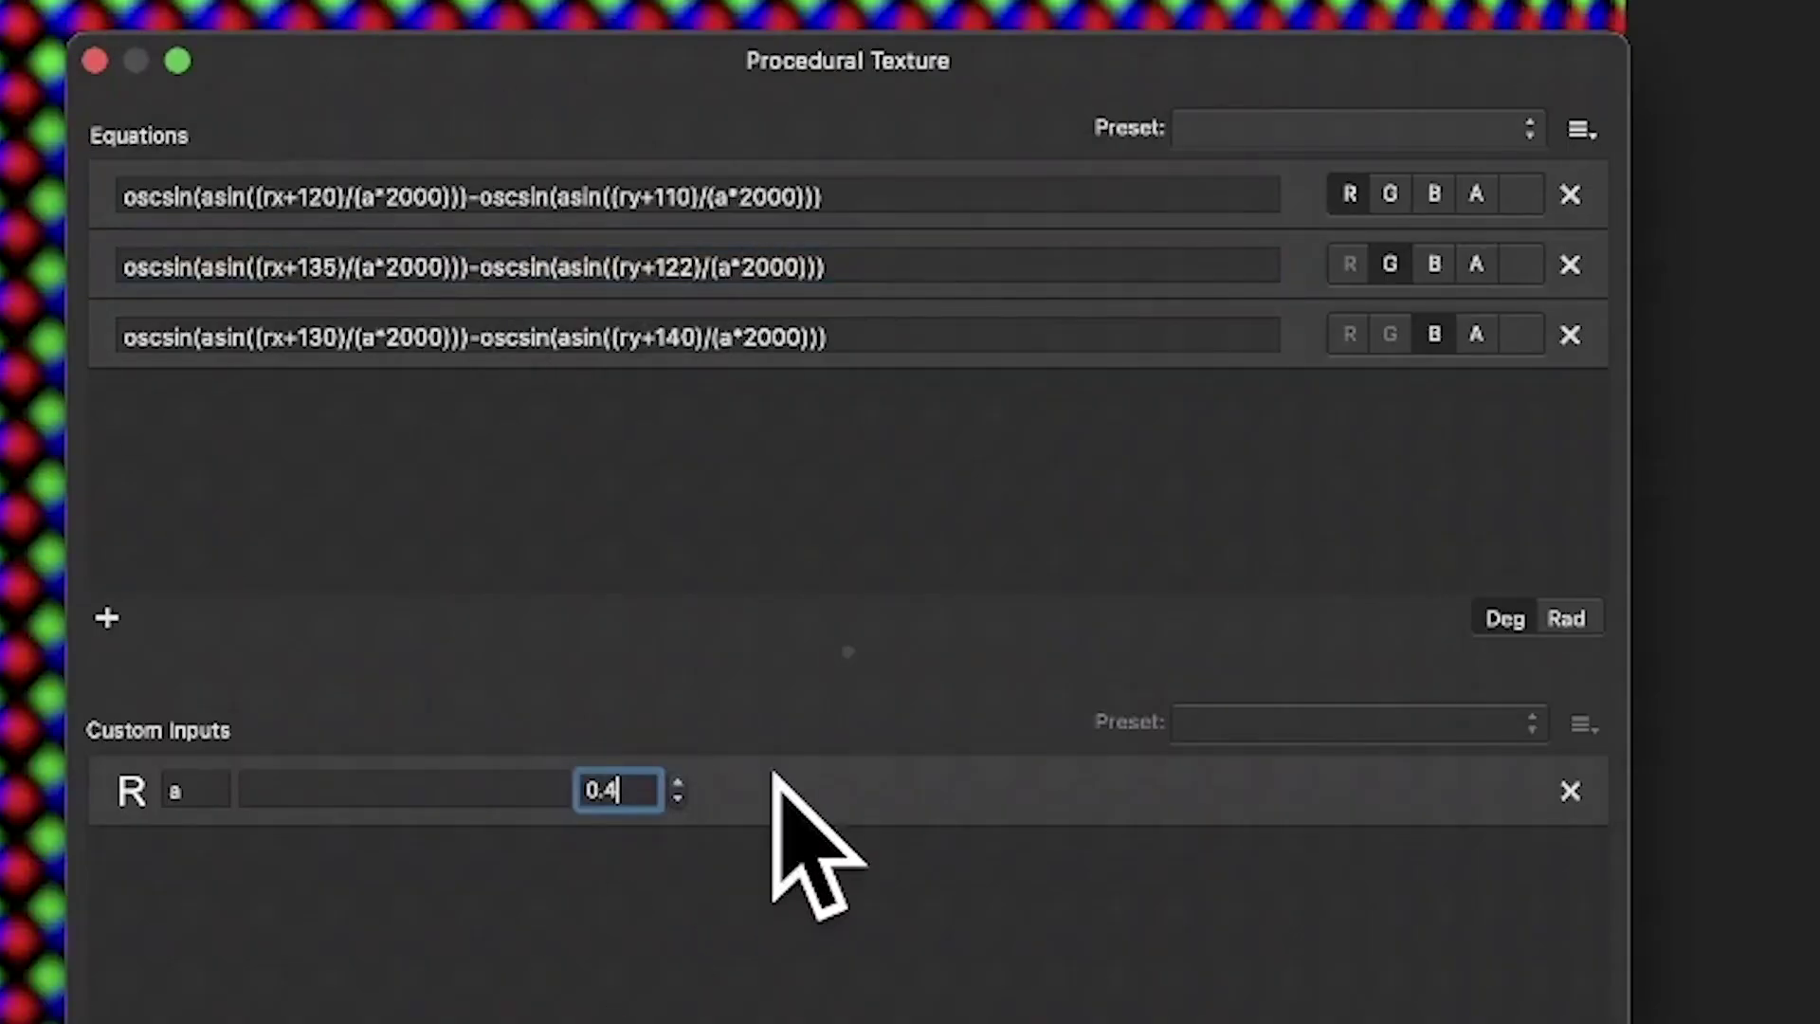
{"action": "key", "text": "BackSpace"}
{"action": "type", "text": "3"}
{"action": "key", "text": "Return"}
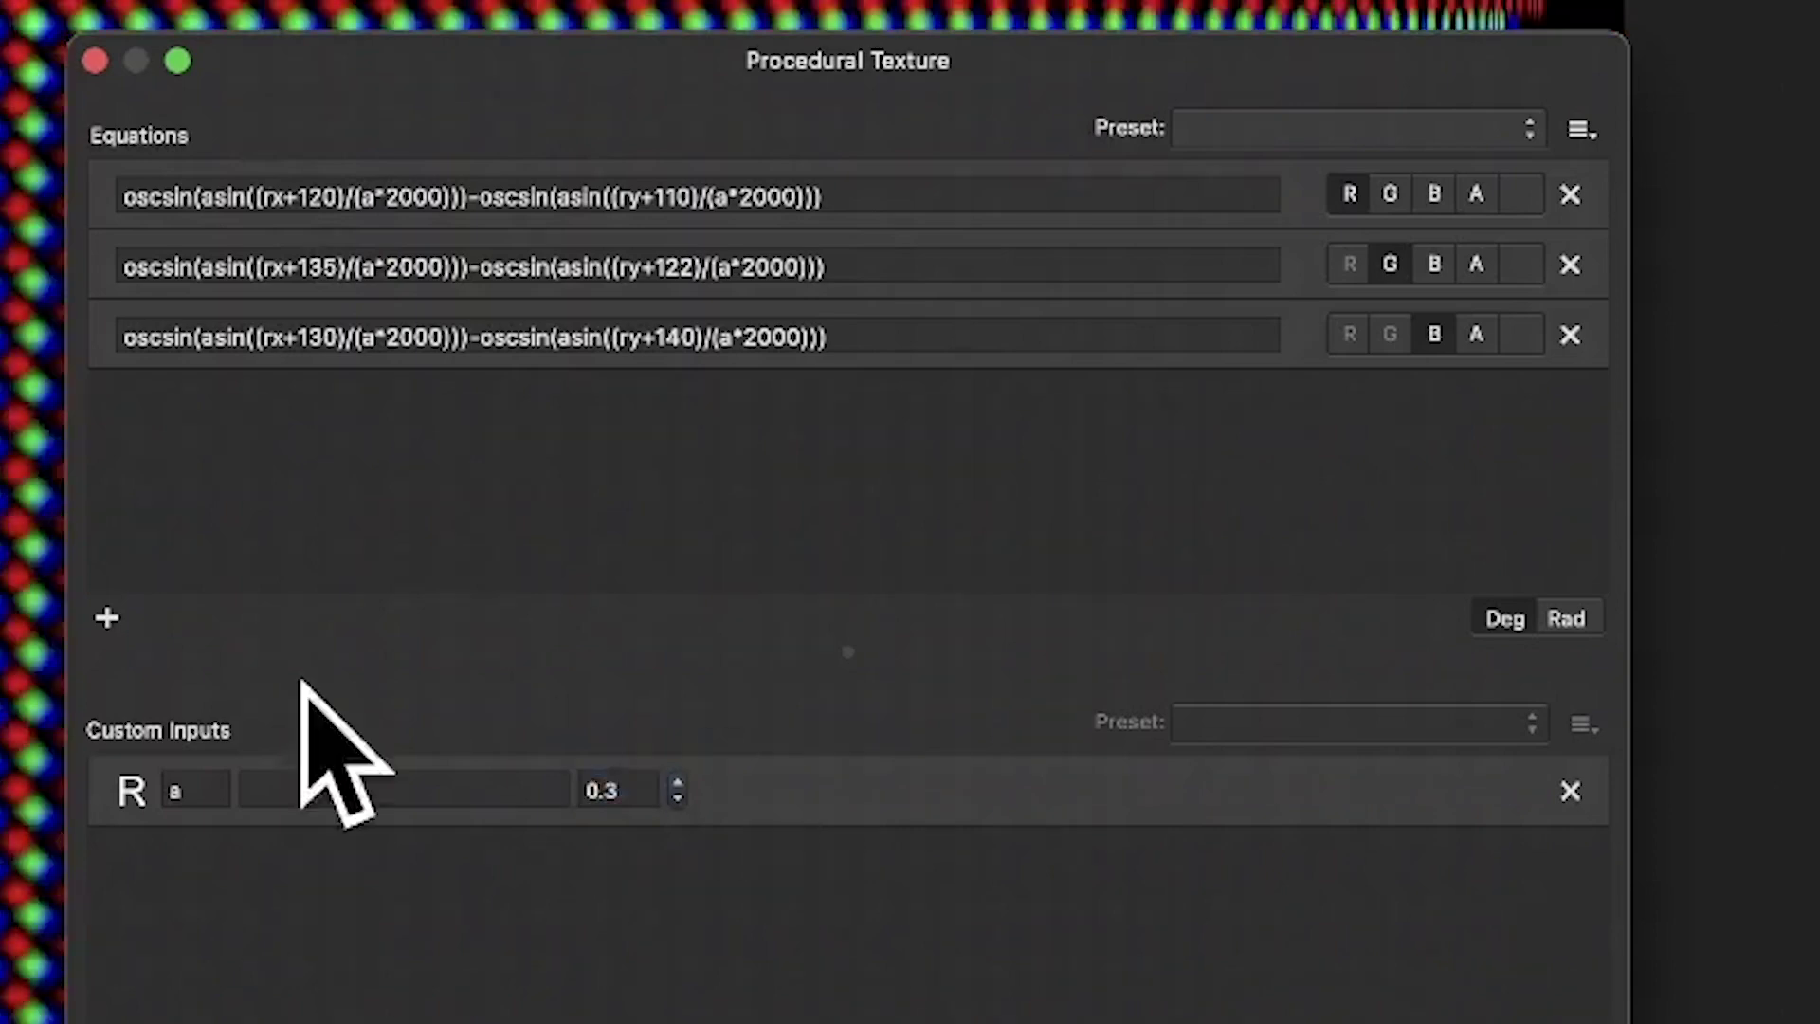
Reduce custom input a to 0.2.
{"action": "left_click", "coordinate": [636, 792]}
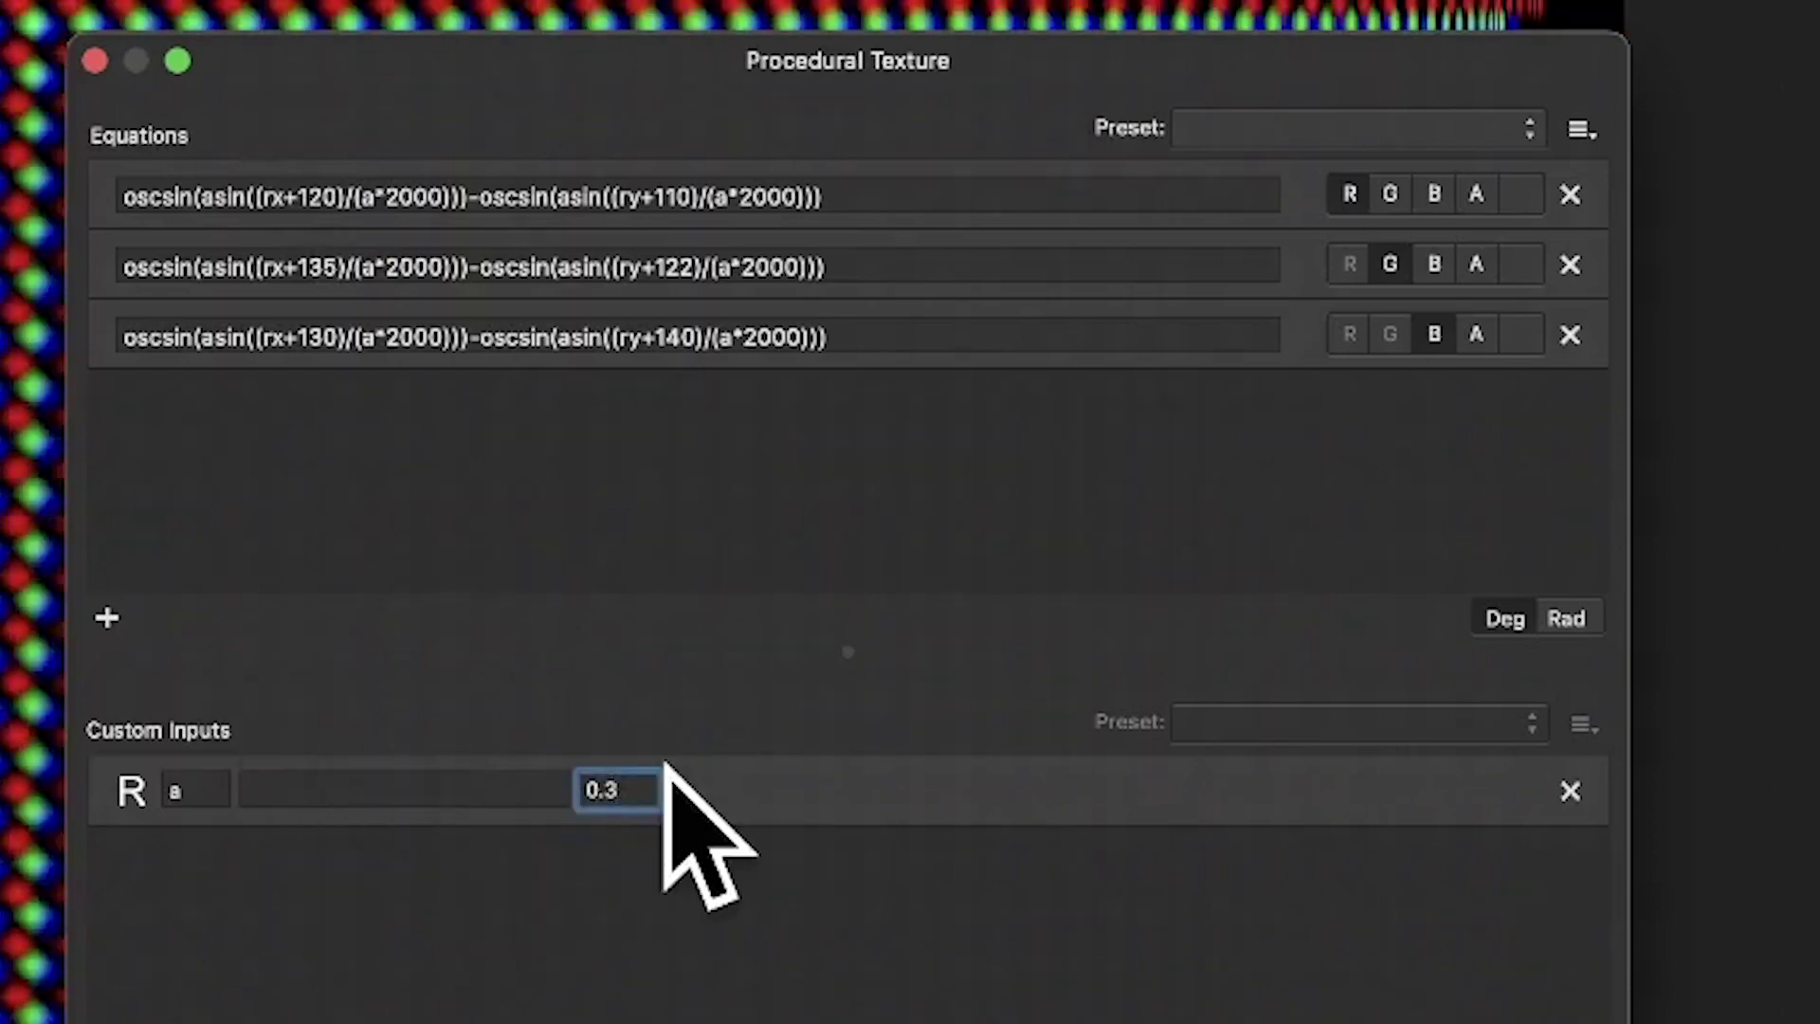
{"action": "key", "text": "BackSpace"}
{"action": "type", "text": "2"}
{"action": "key", "text": "Return"}
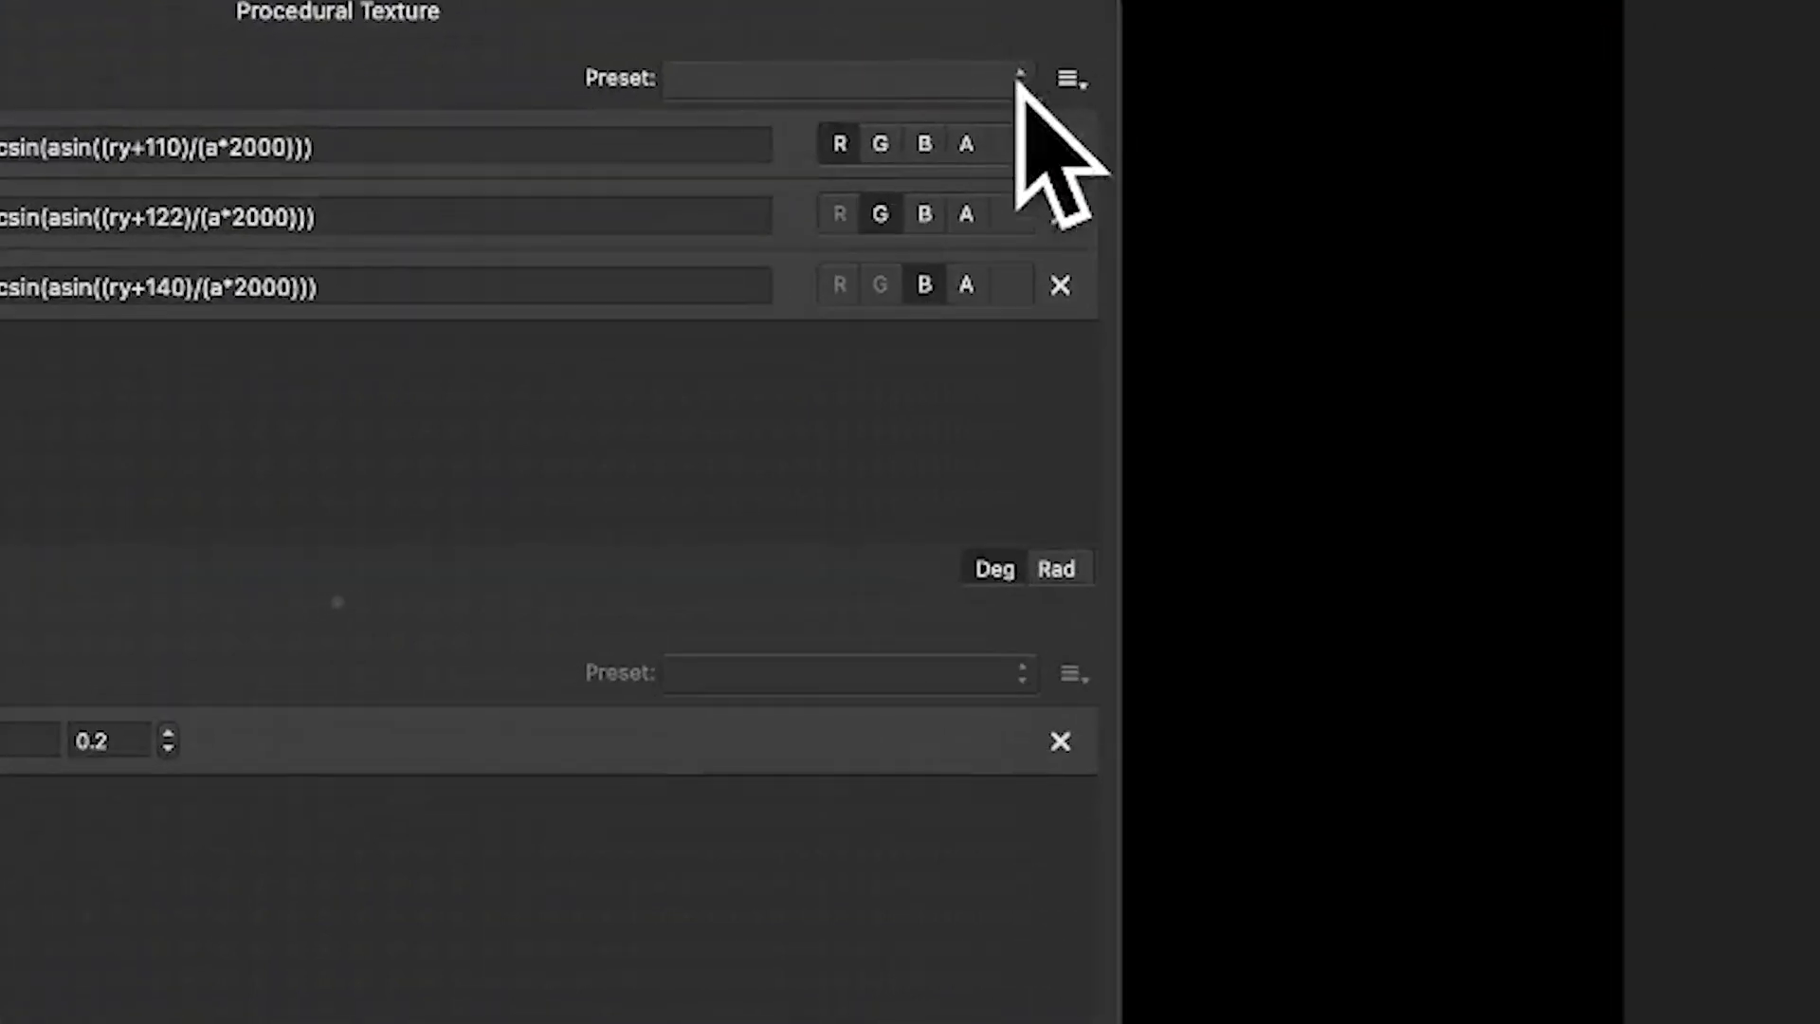
Save the equations as a preset named Dots 2 in the Coloured patterns category and apply the texture.
{"action": "left_click", "coordinate": [1070, 81]}
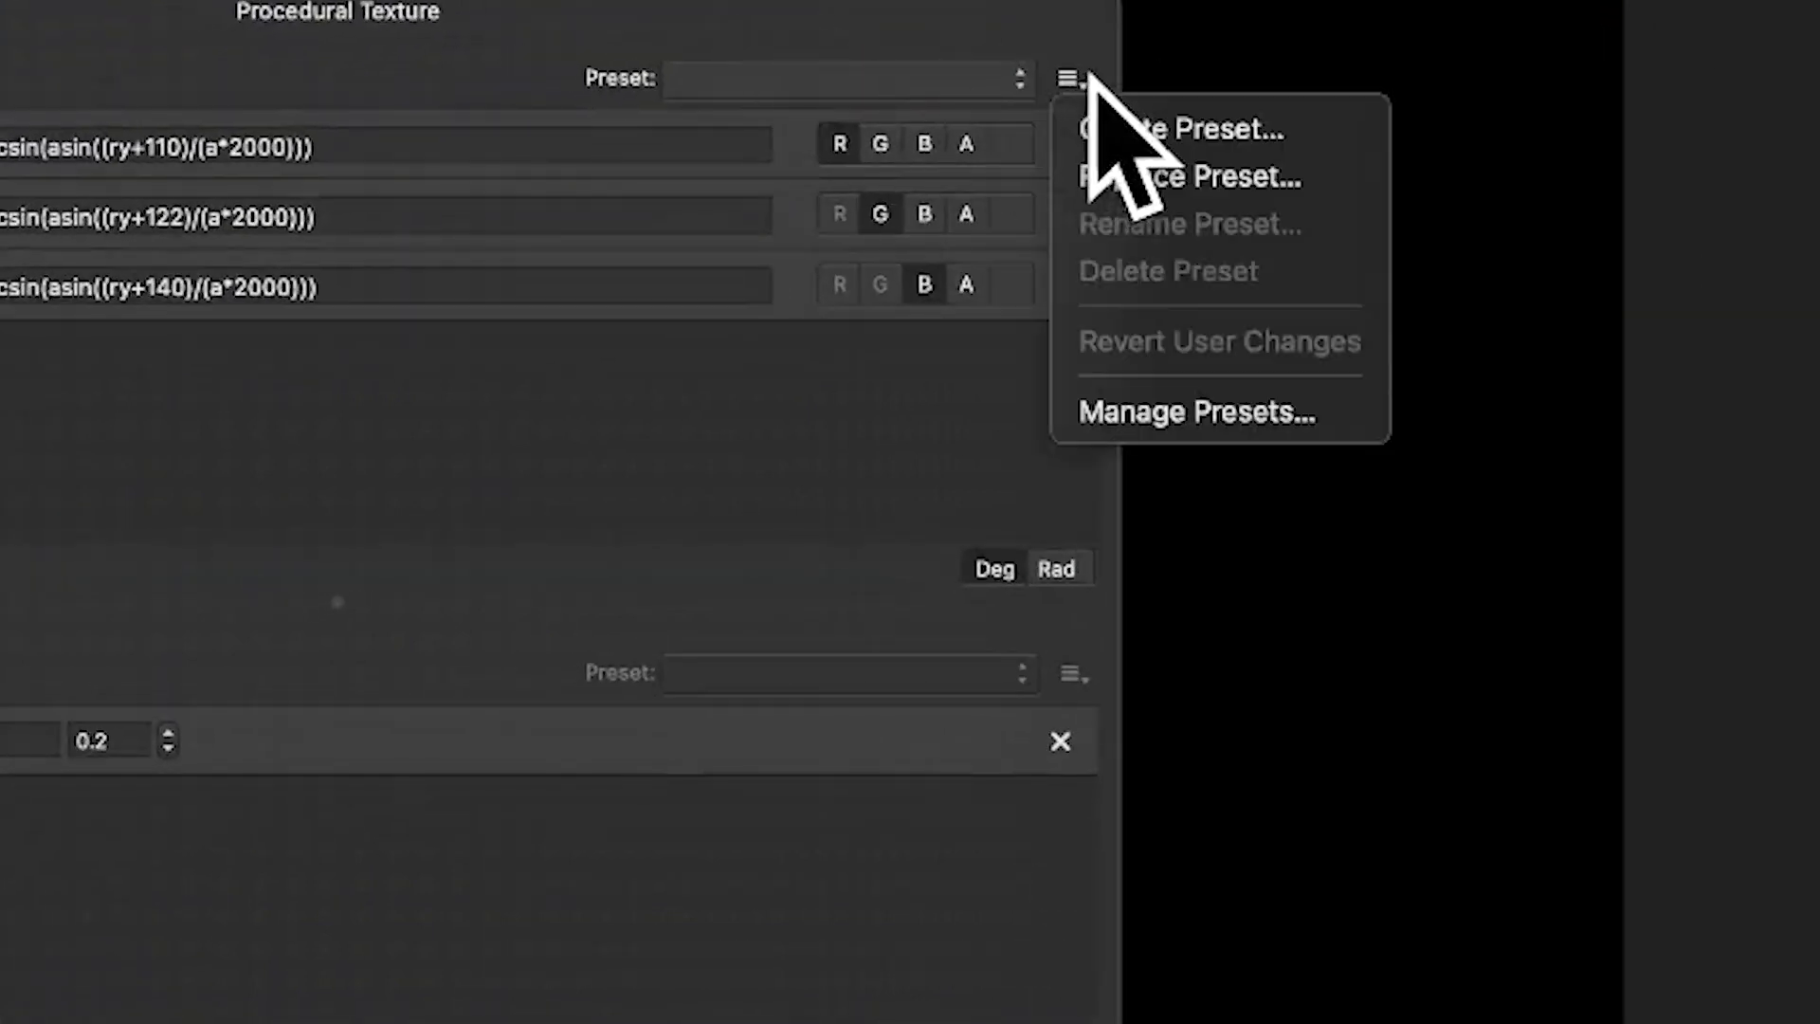
{"action": "left_click", "coordinate": [1211, 128]}
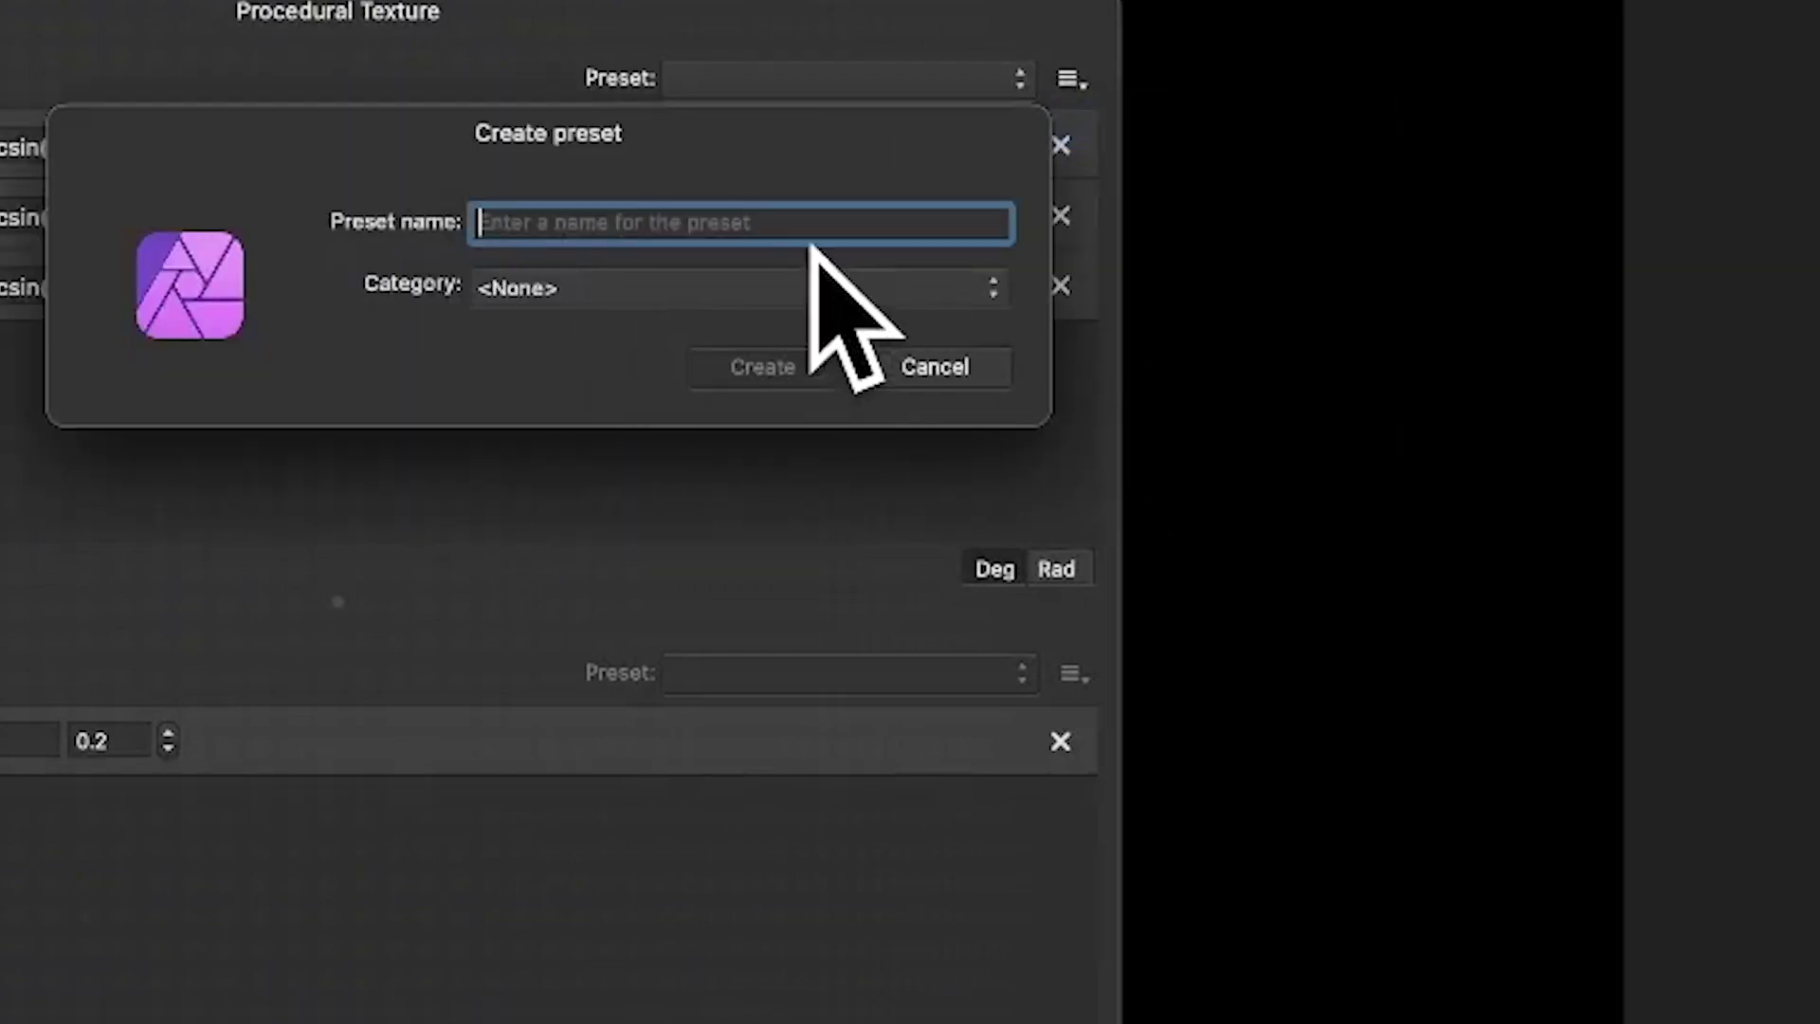
{"action": "type", "text": "Dots 2"}
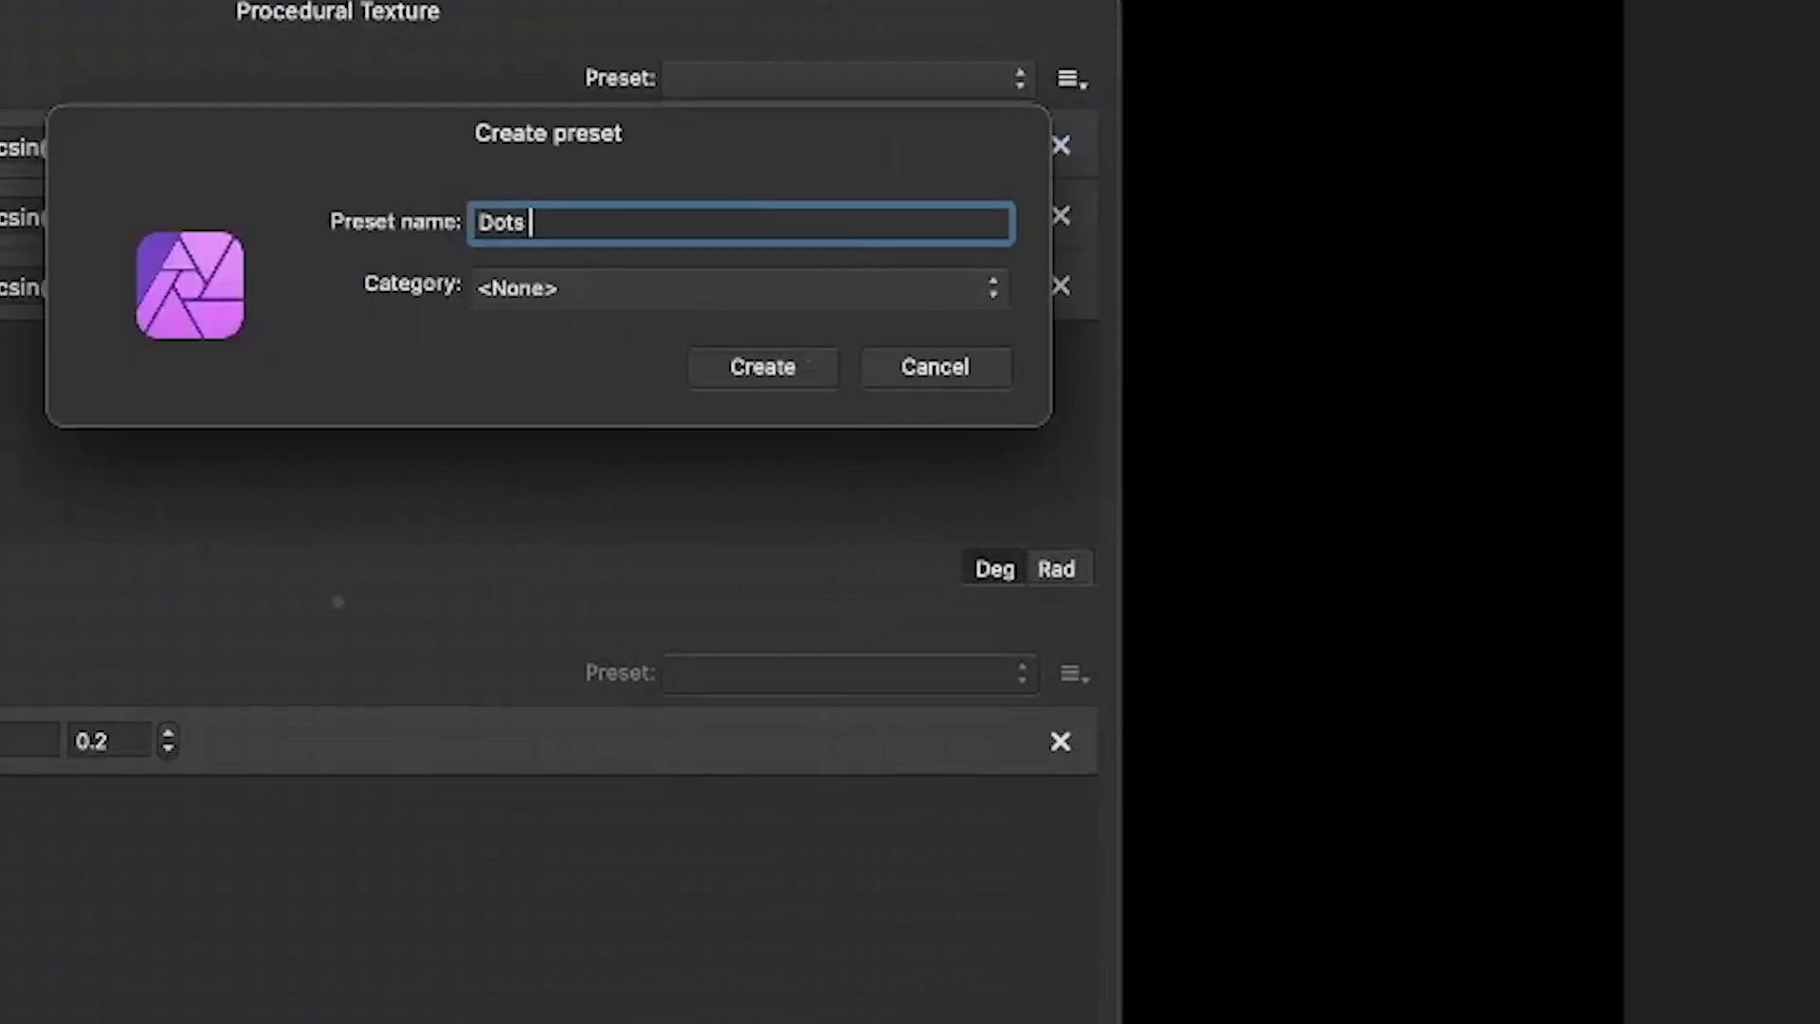
{"action": "left_click", "coordinate": [678, 287]}
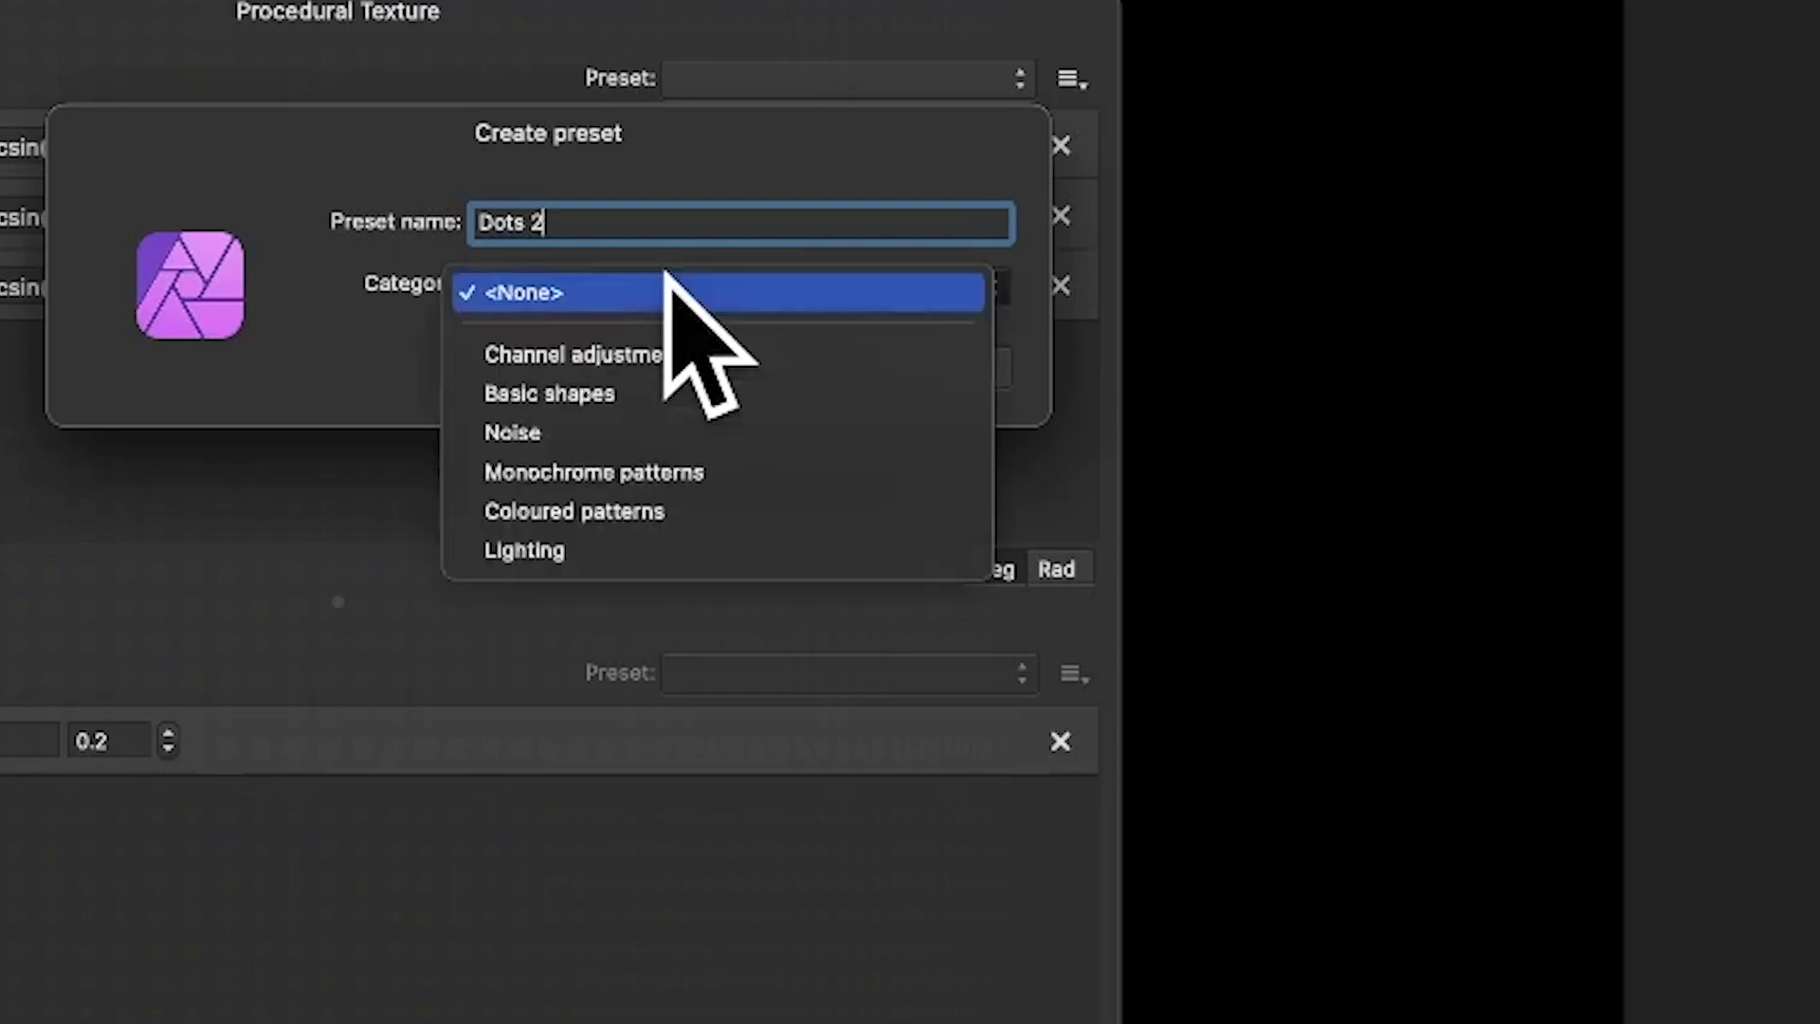
{"action": "left_click", "coordinate": [654, 511]}
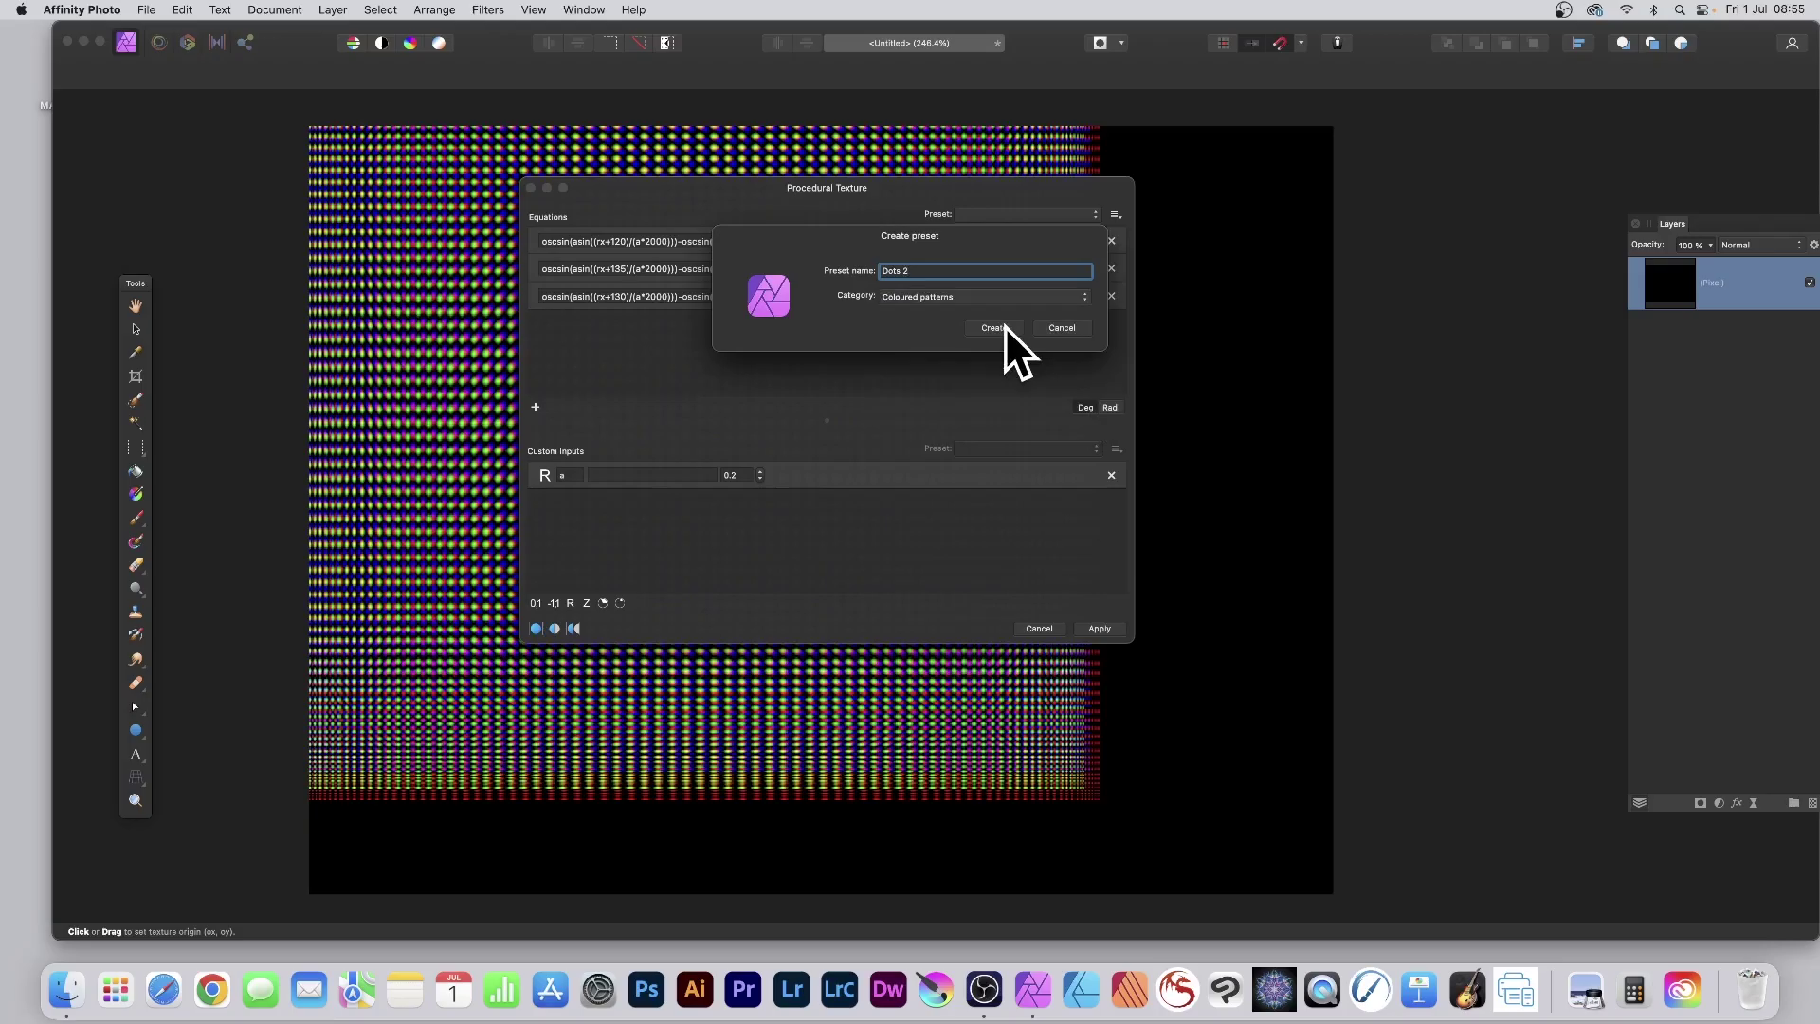
{"action": "left_click", "coordinate": [992, 327]}
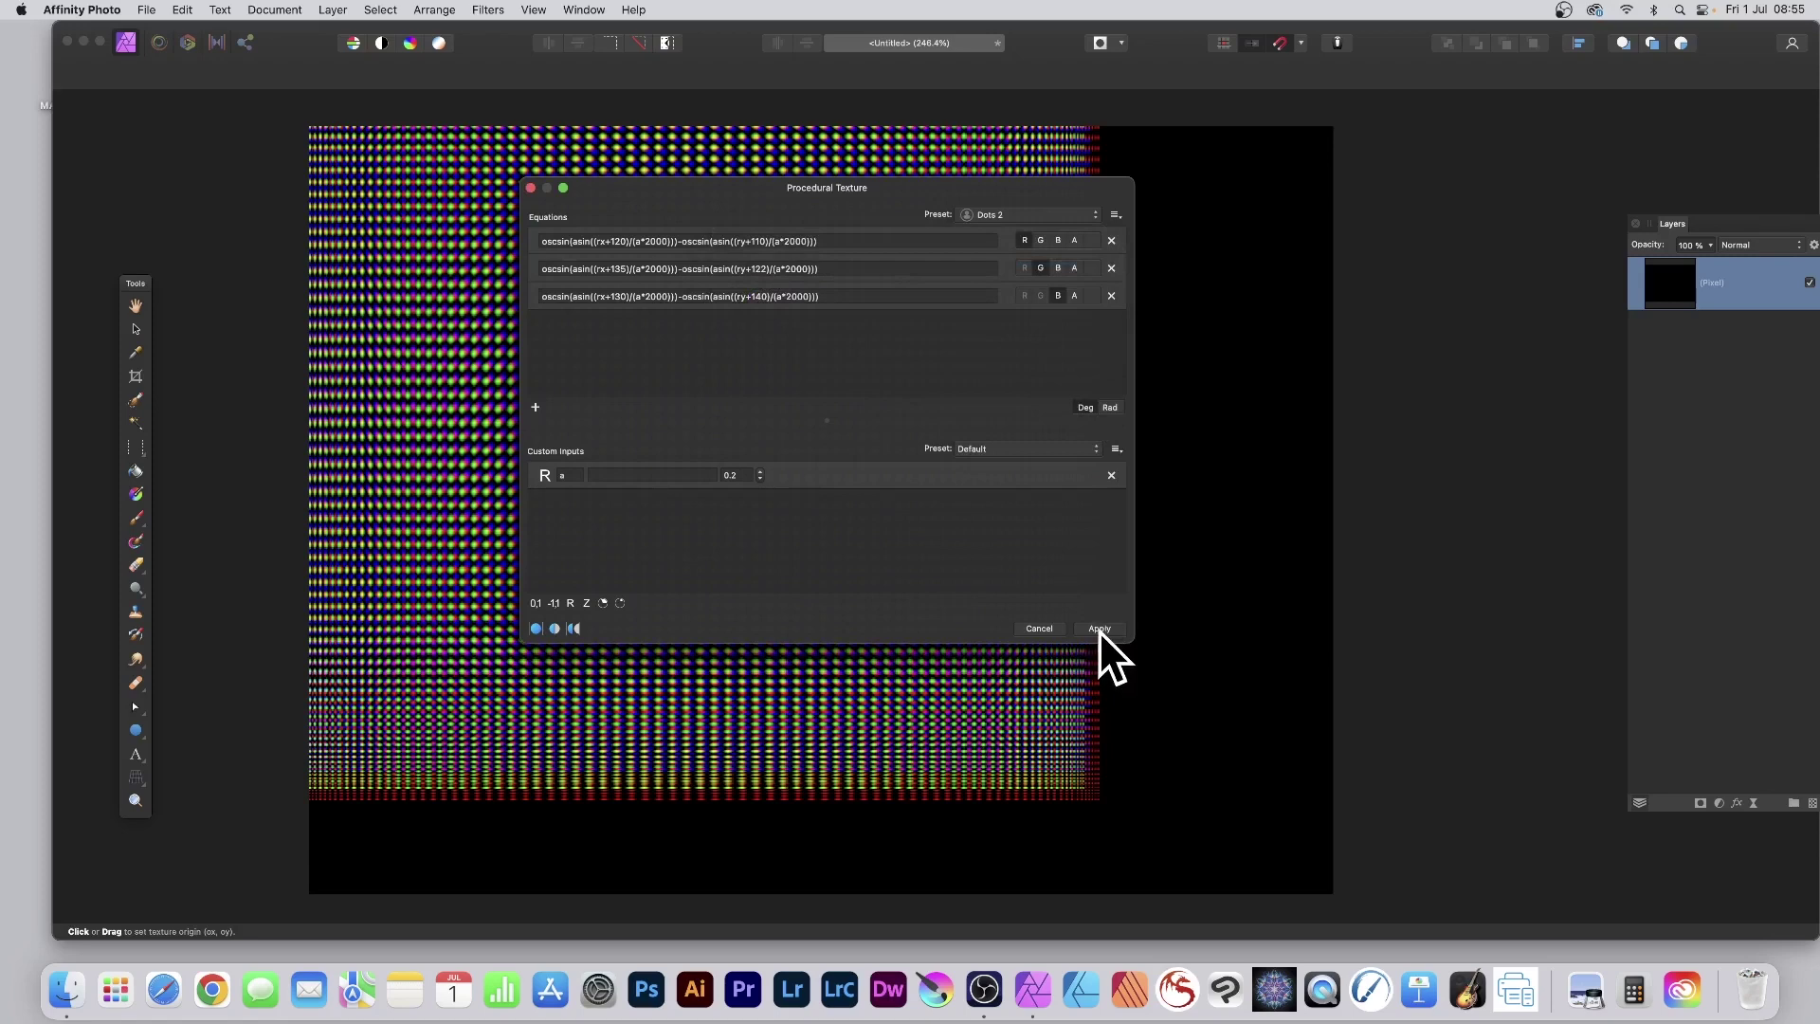
{"action": "left_click", "coordinate": [1100, 629]}
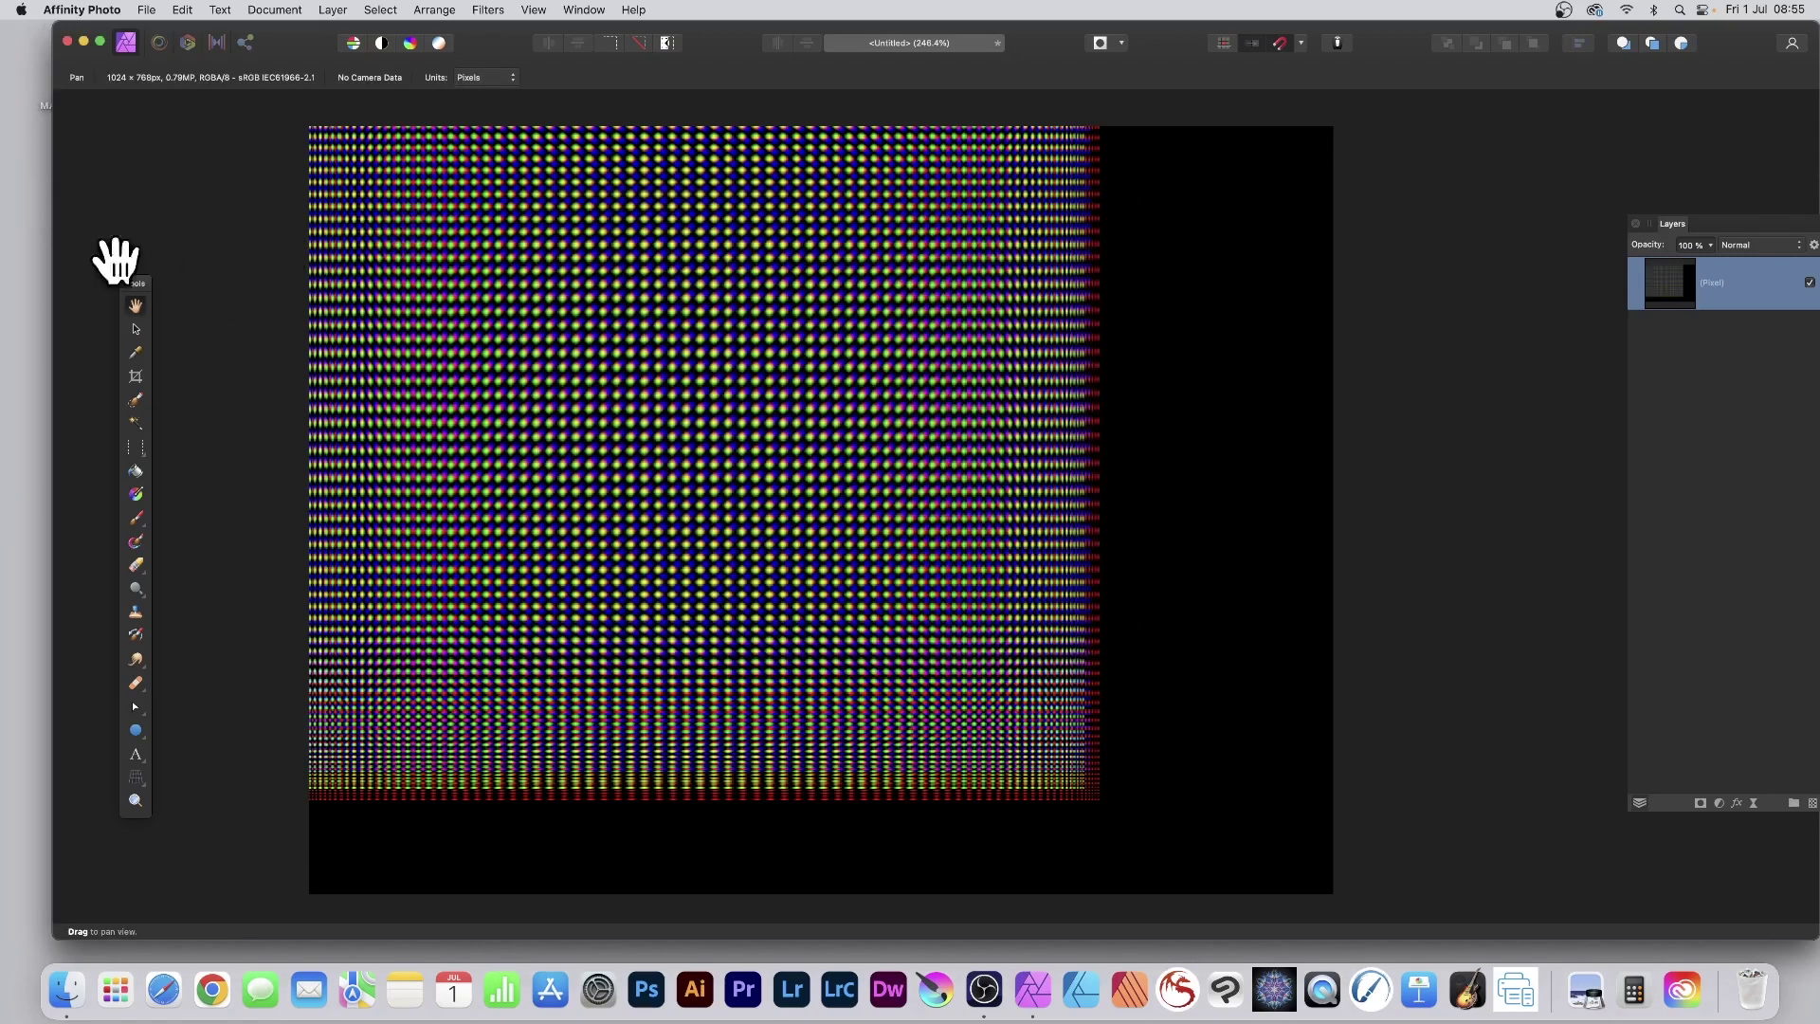
Add a live Procedural Texture filter layer to the pixel layer.
{"action": "left_click", "coordinate": [137, 327]}
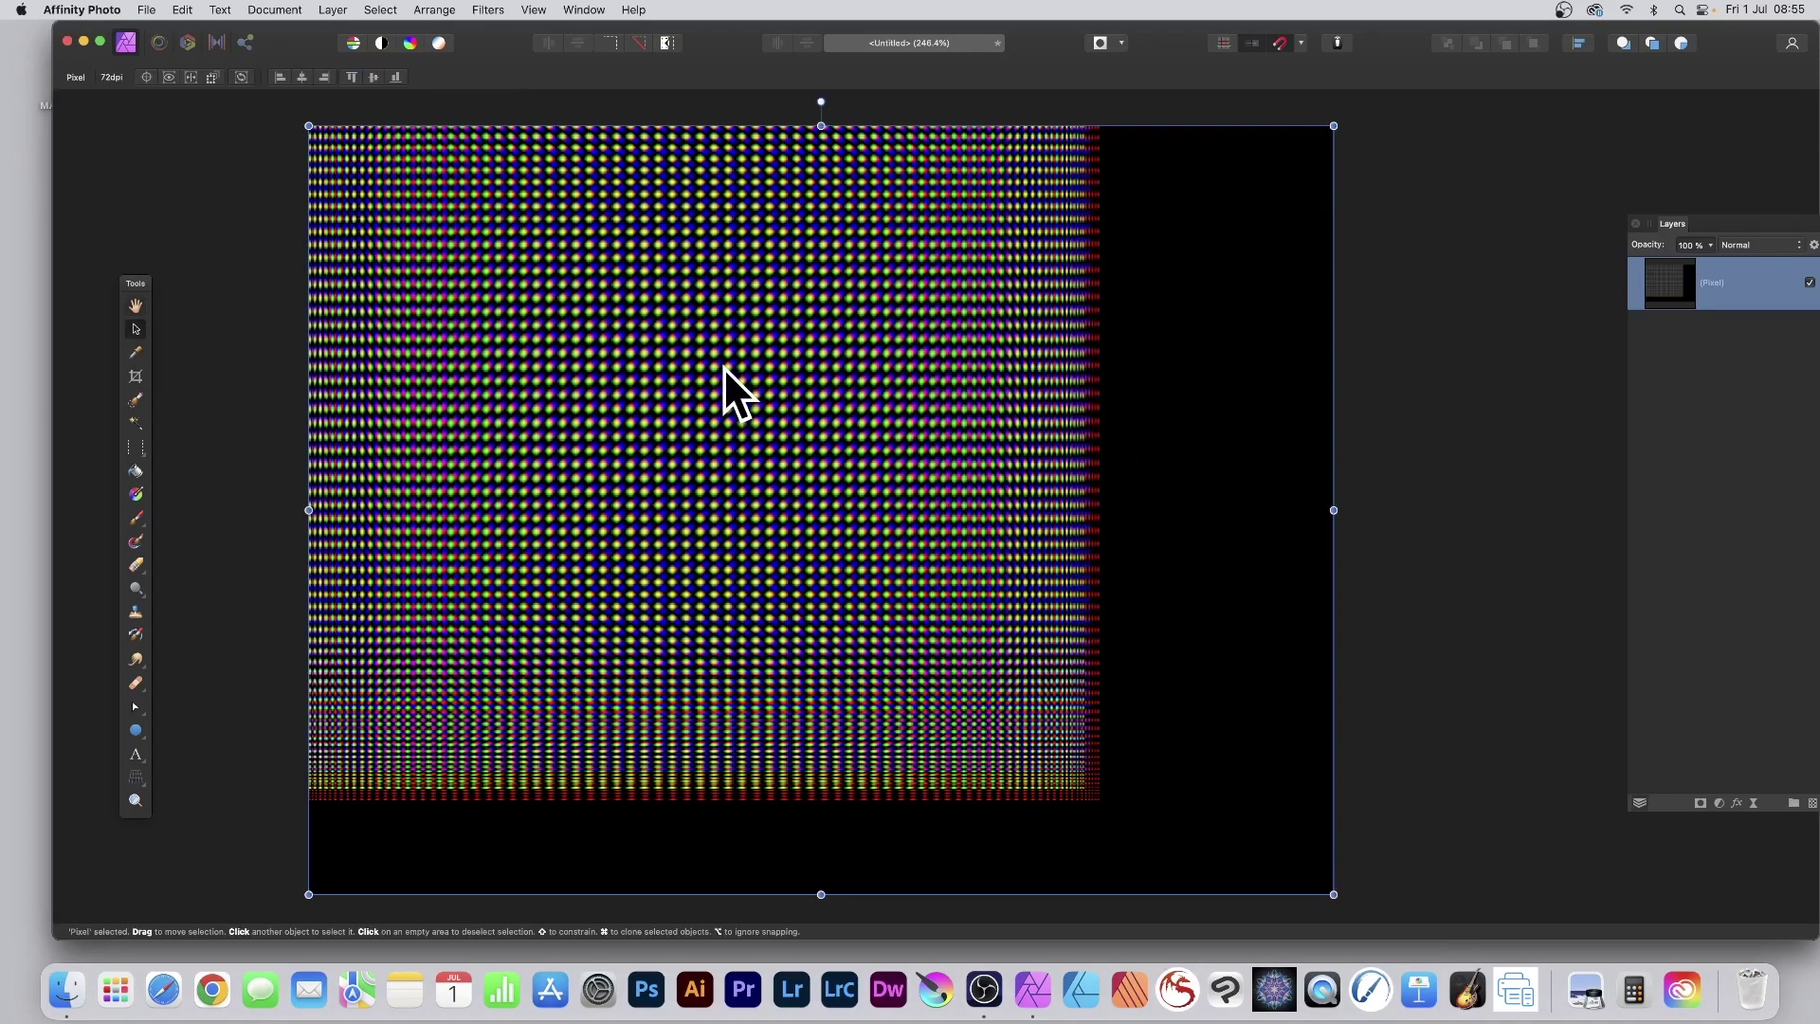
{"action": "left_click", "coordinate": [330, 10]}
{"action": "mouse_move", "coordinate": [363, 264]}
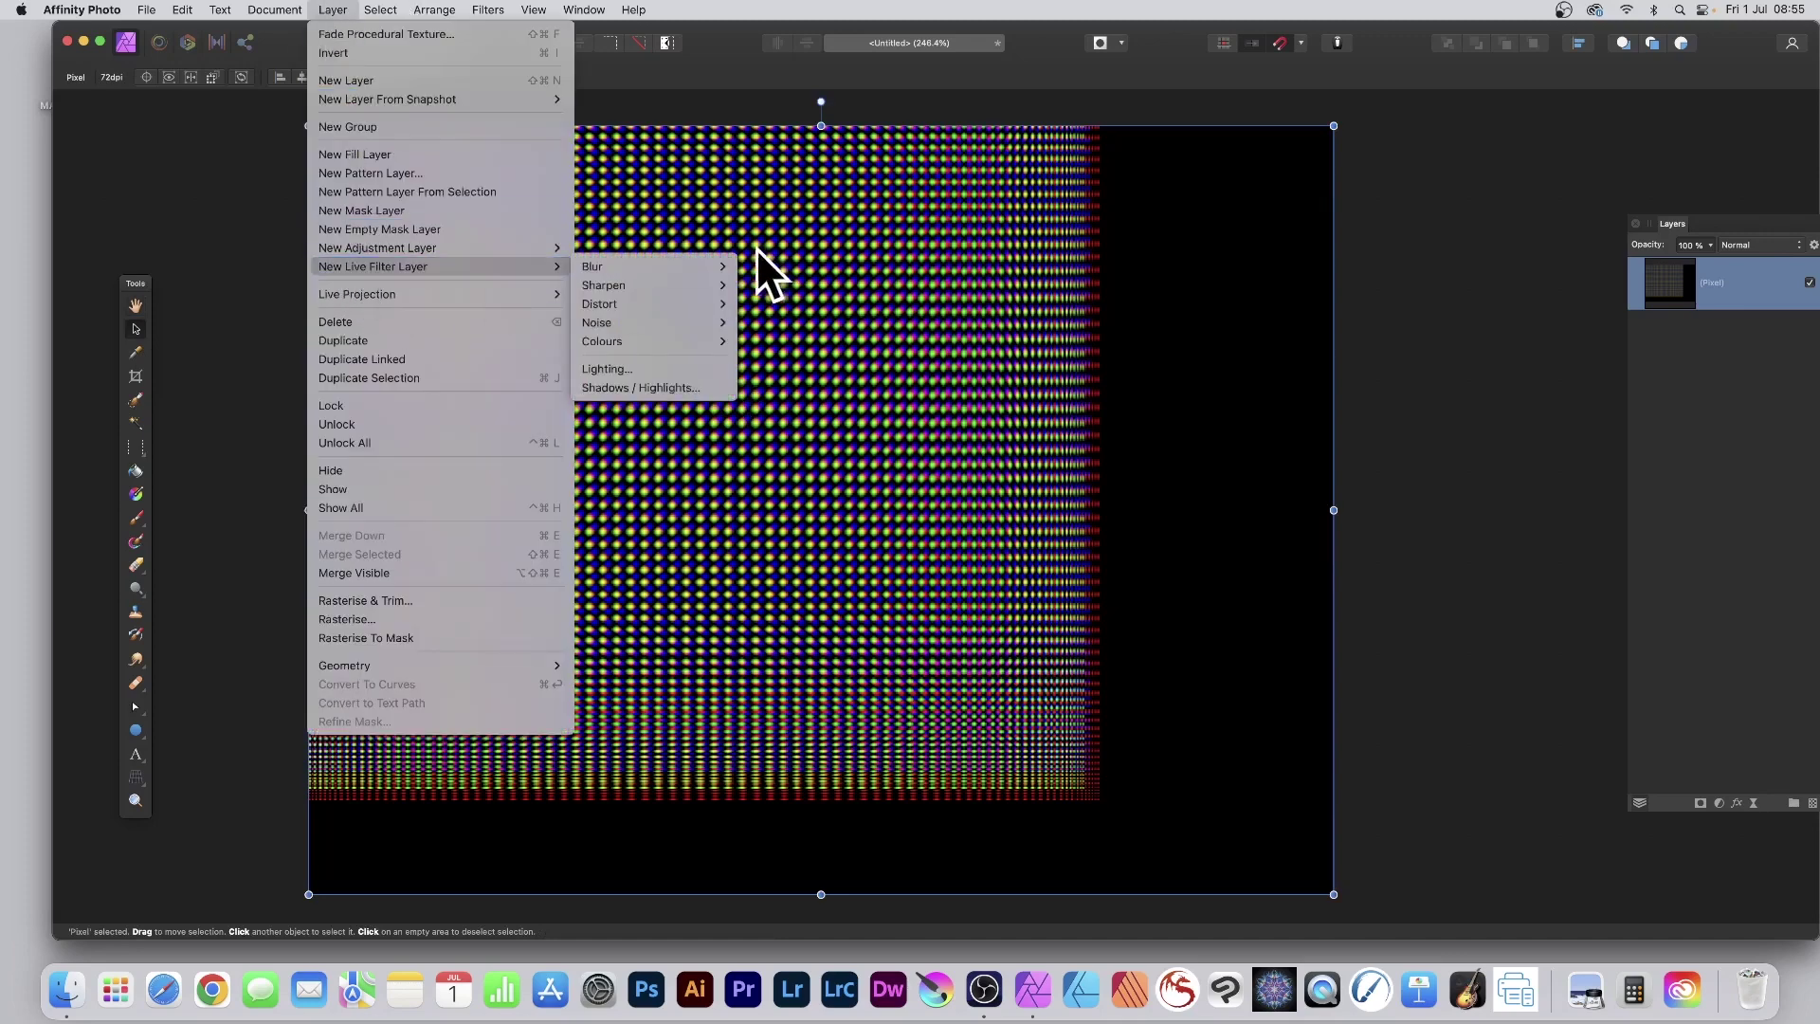
{"action": "mouse_move", "coordinate": [691, 339]}
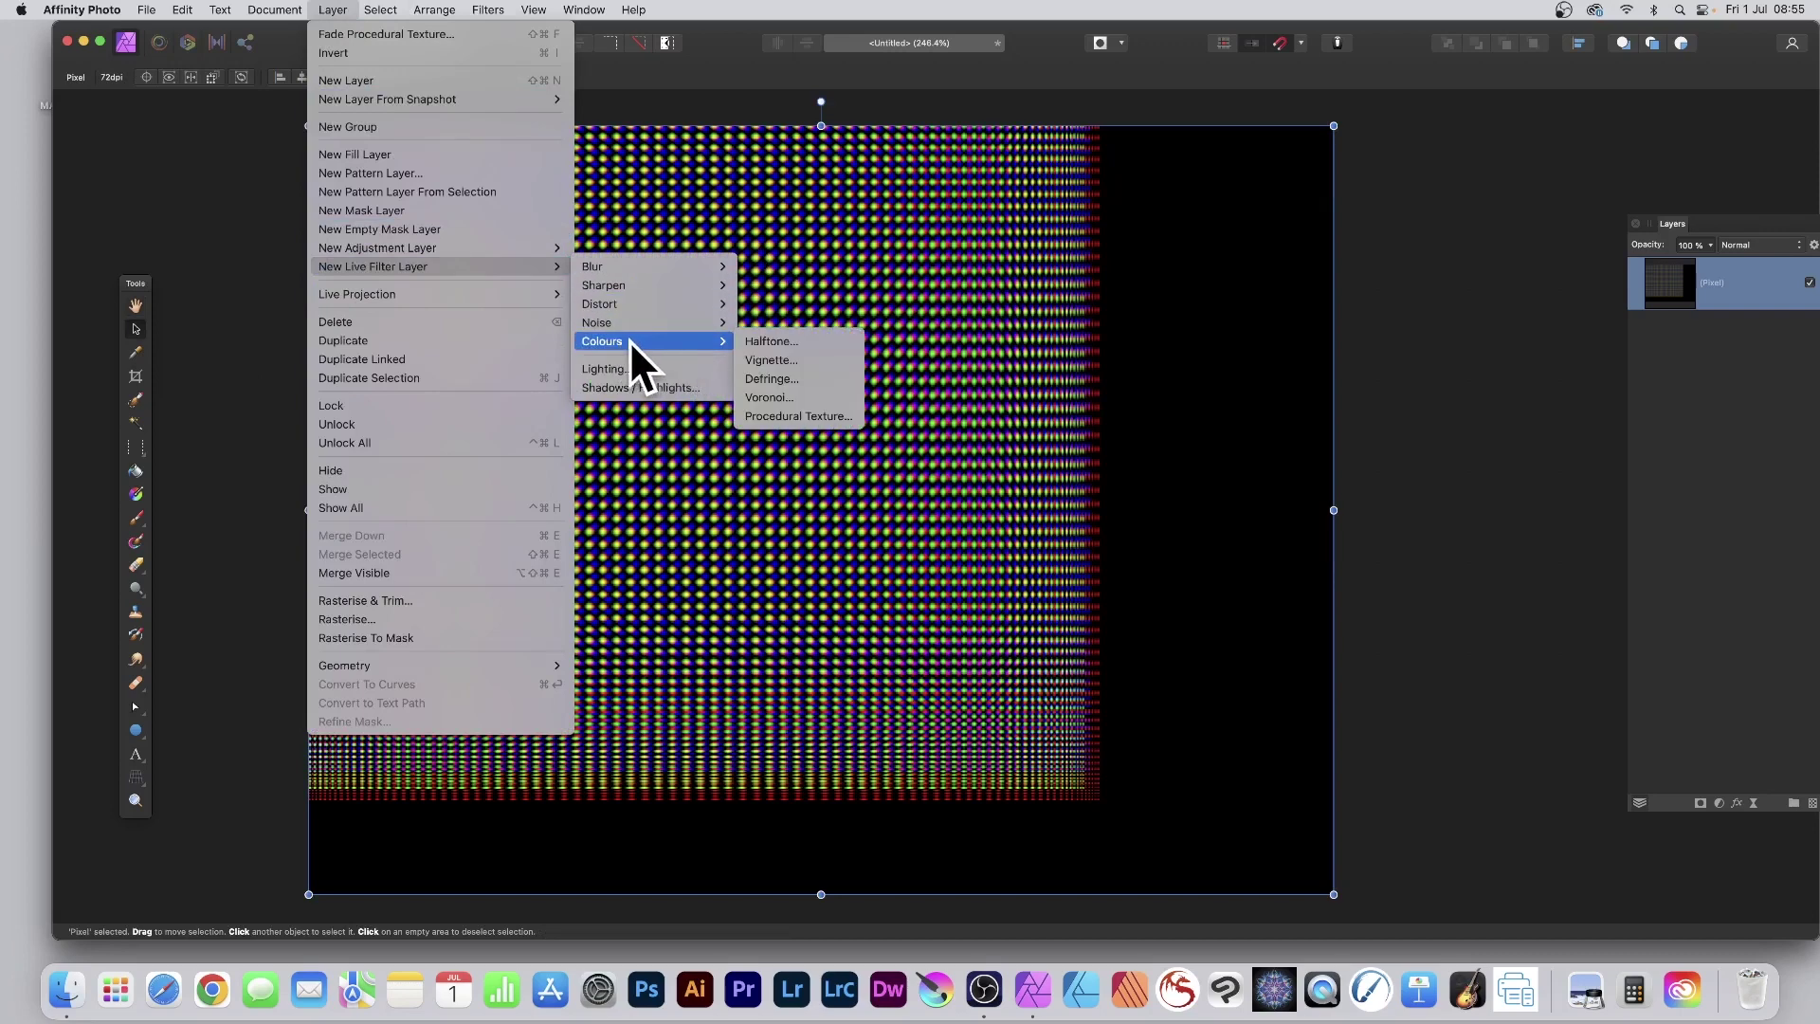
{"action": "left_click", "coordinate": [829, 419]}
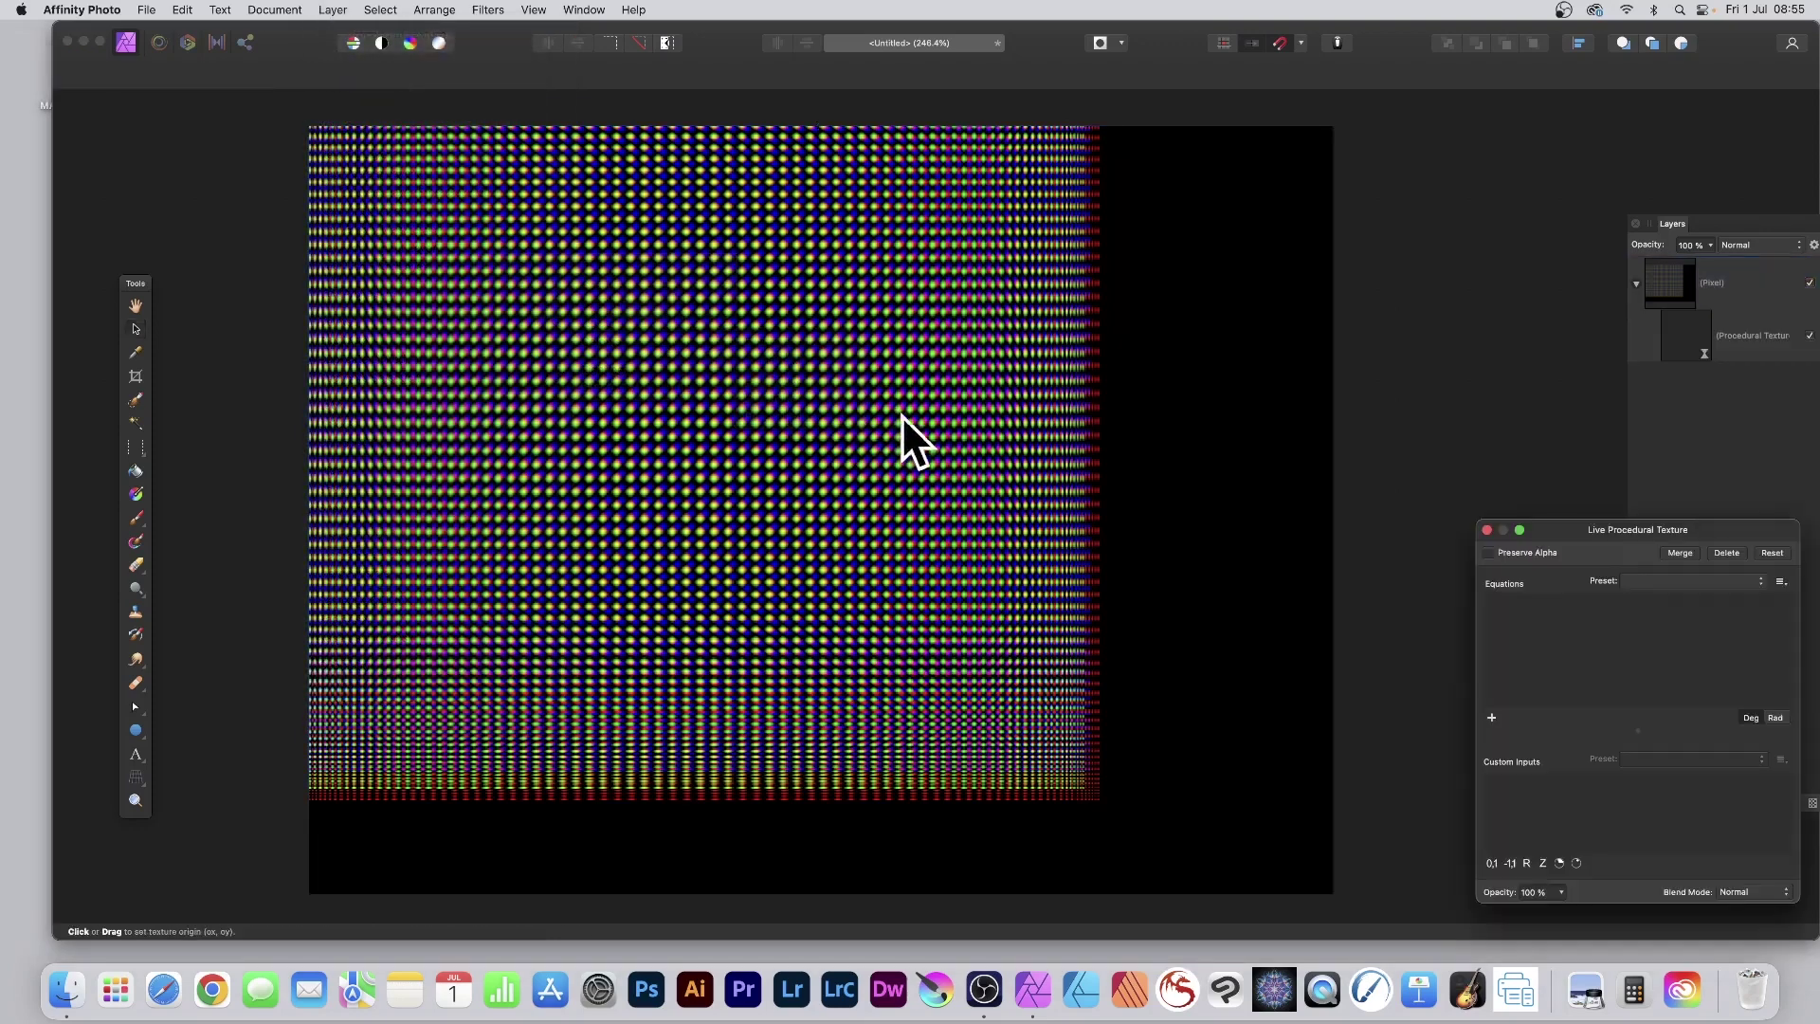
{"action": "left_click_drag", "start_coordinate": [1607, 528], "coordinate": [822, 234]}
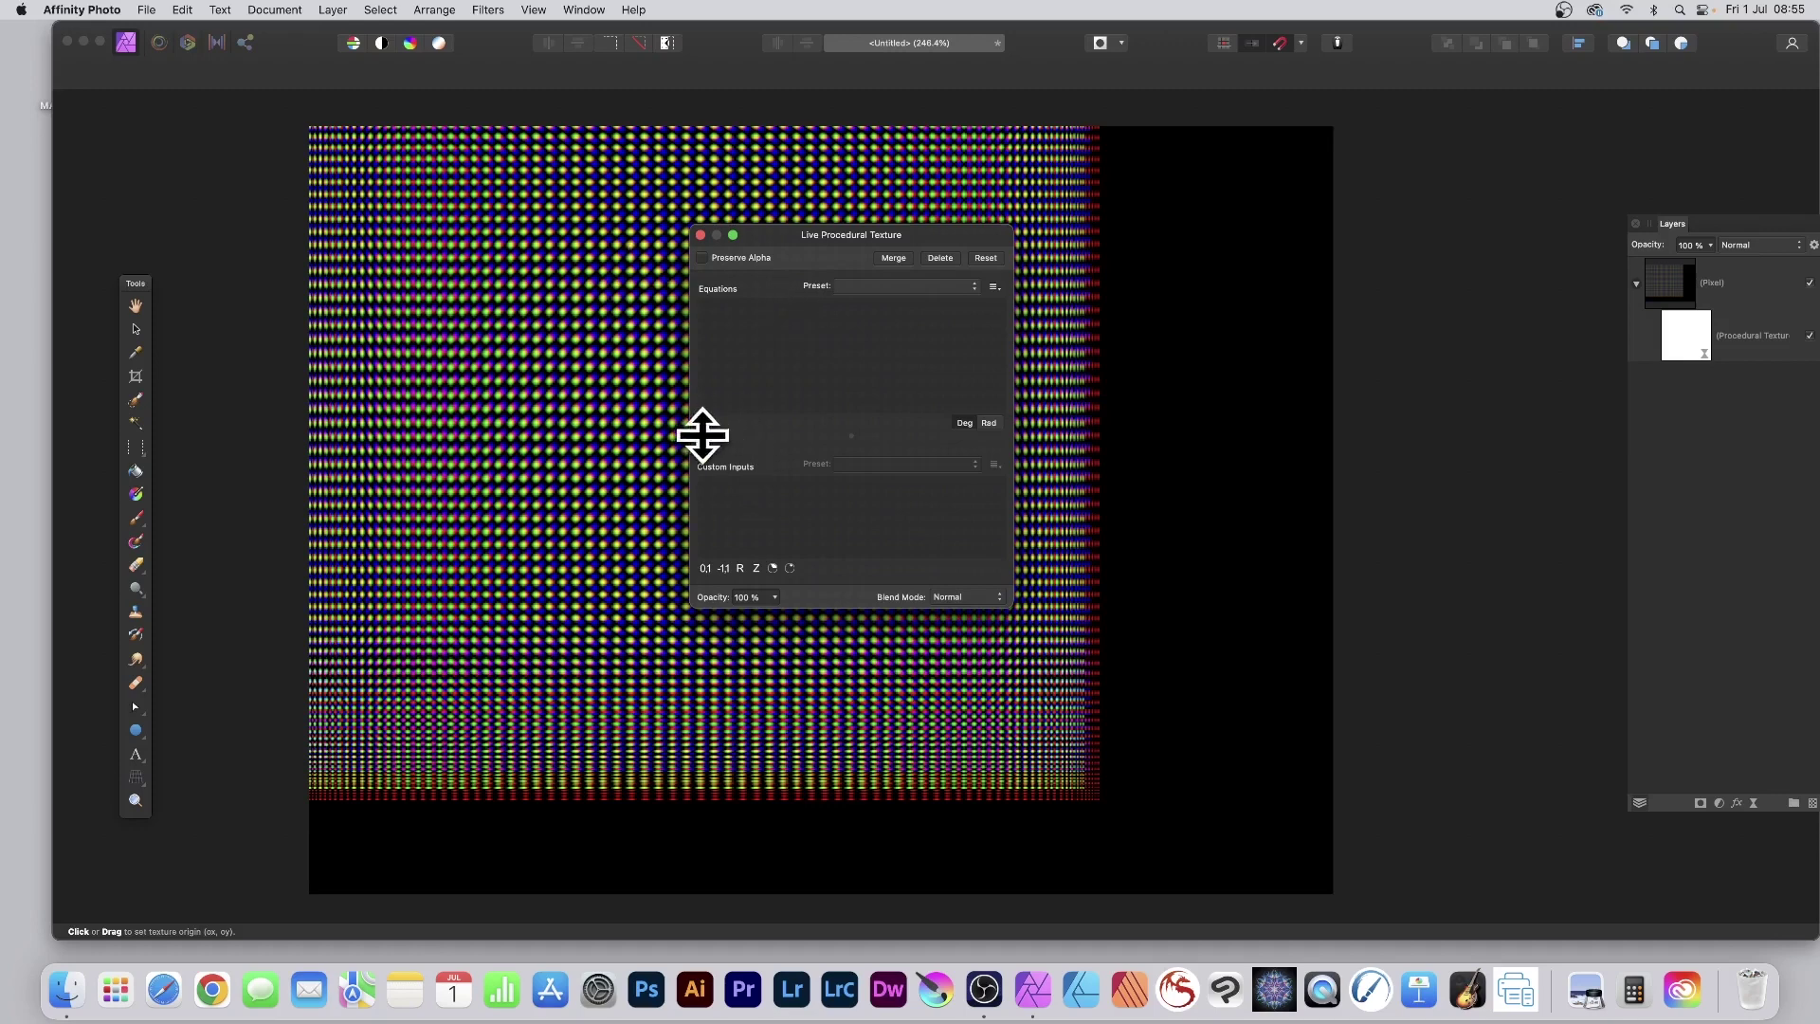
Load the Dots 2 preset into the live procedural texture and arrange the filter dialog and layer list side by side.
{"action": "left_click", "coordinate": [907, 286]}
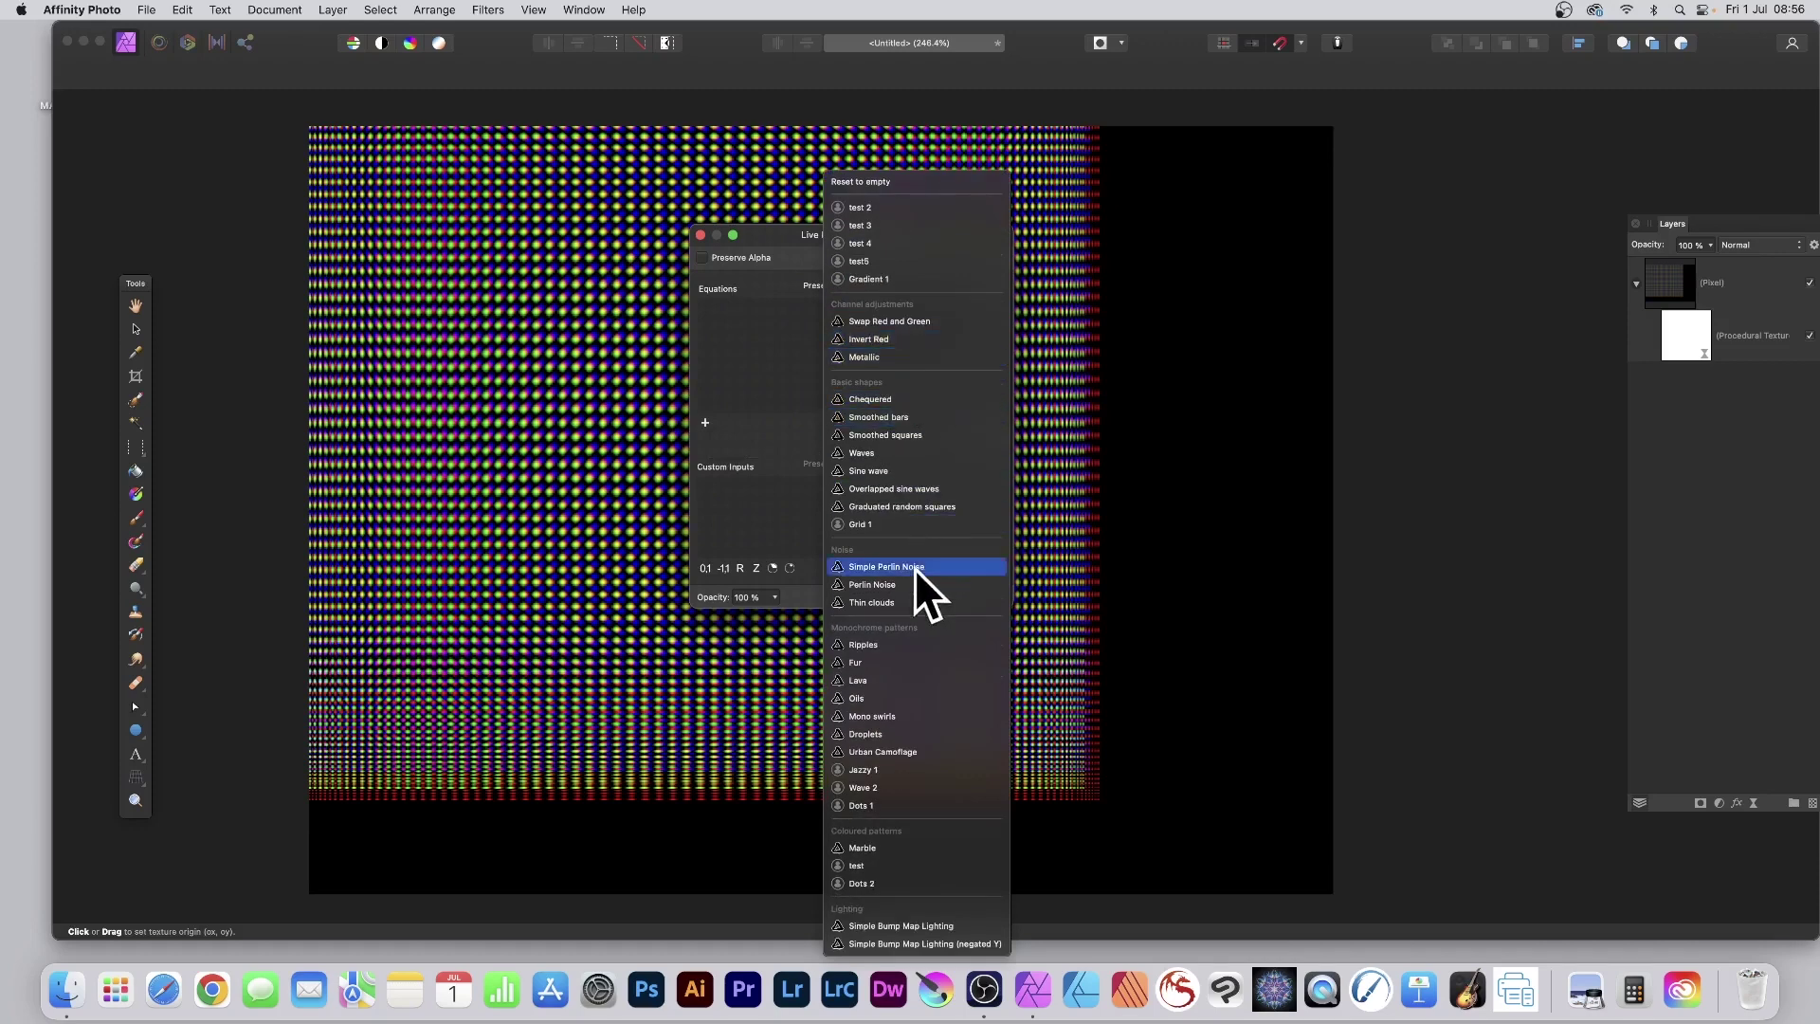
{"action": "left_click", "coordinate": [859, 883]}
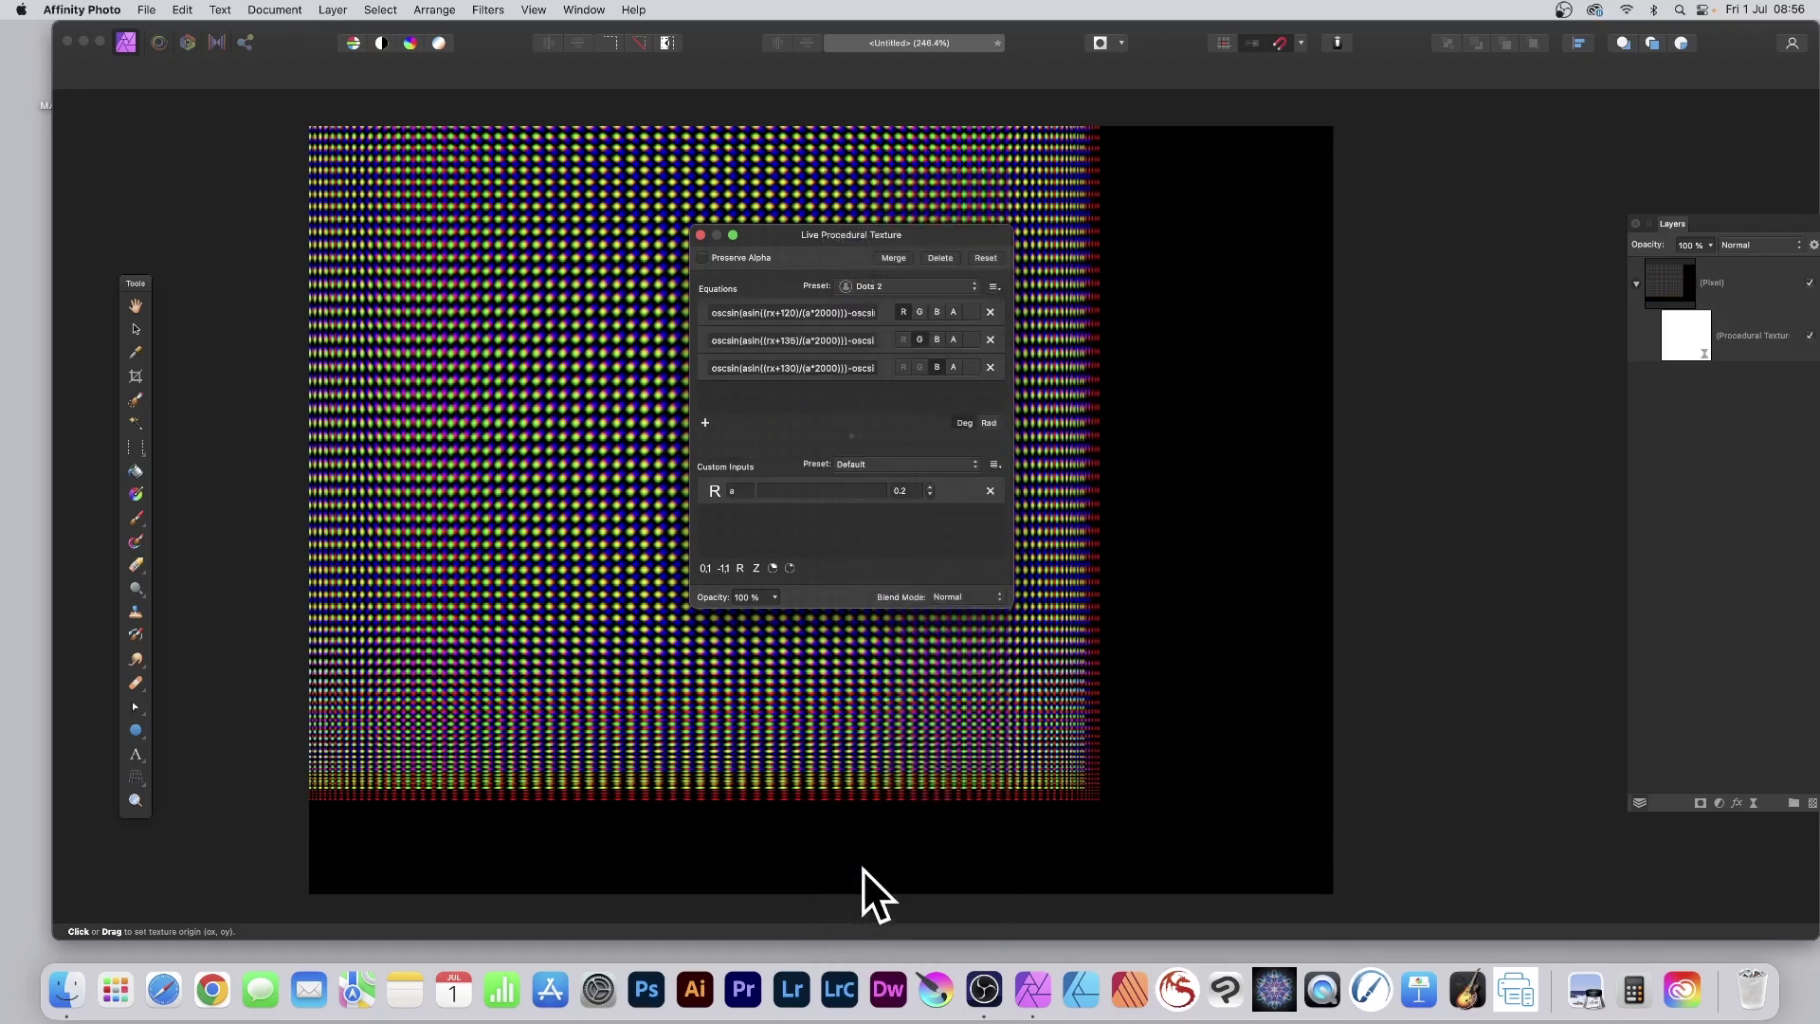
{"action": "left_click_drag", "start_coordinate": [808, 236], "coordinate": [949, 150]}
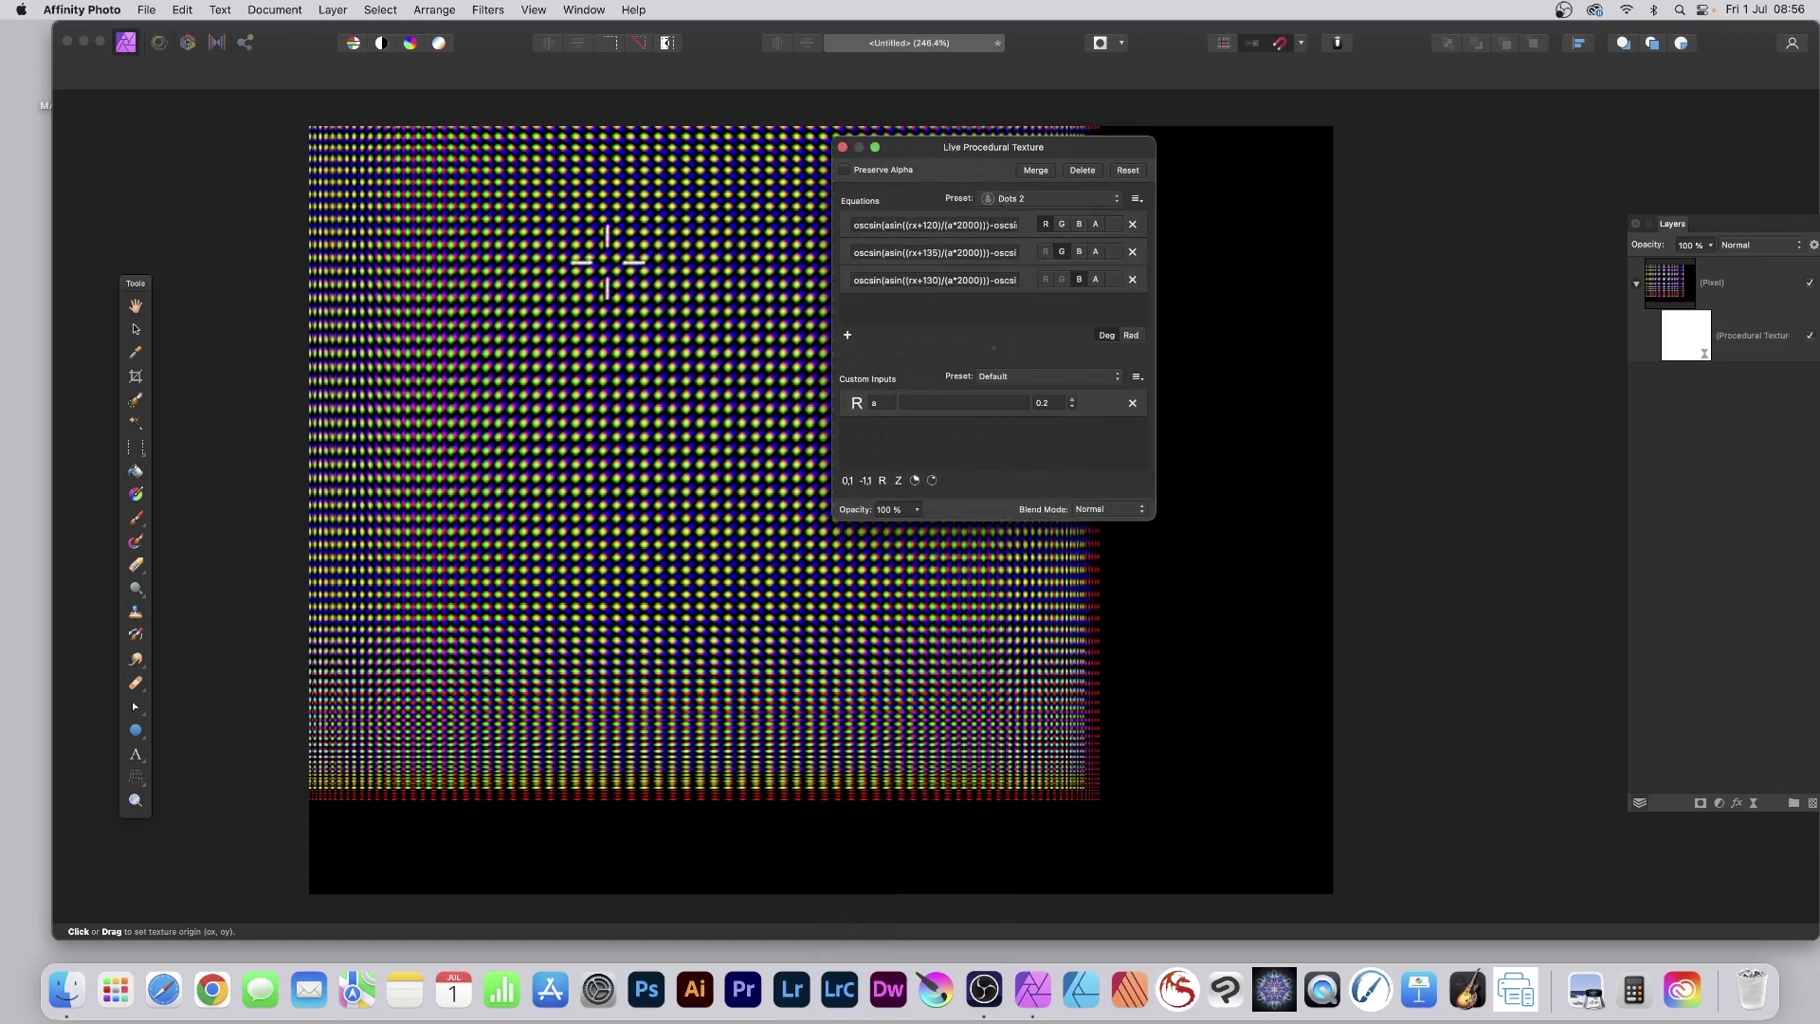
{"action": "left_click_drag", "start_coordinate": [1696, 225], "coordinate": [1209, 175]}
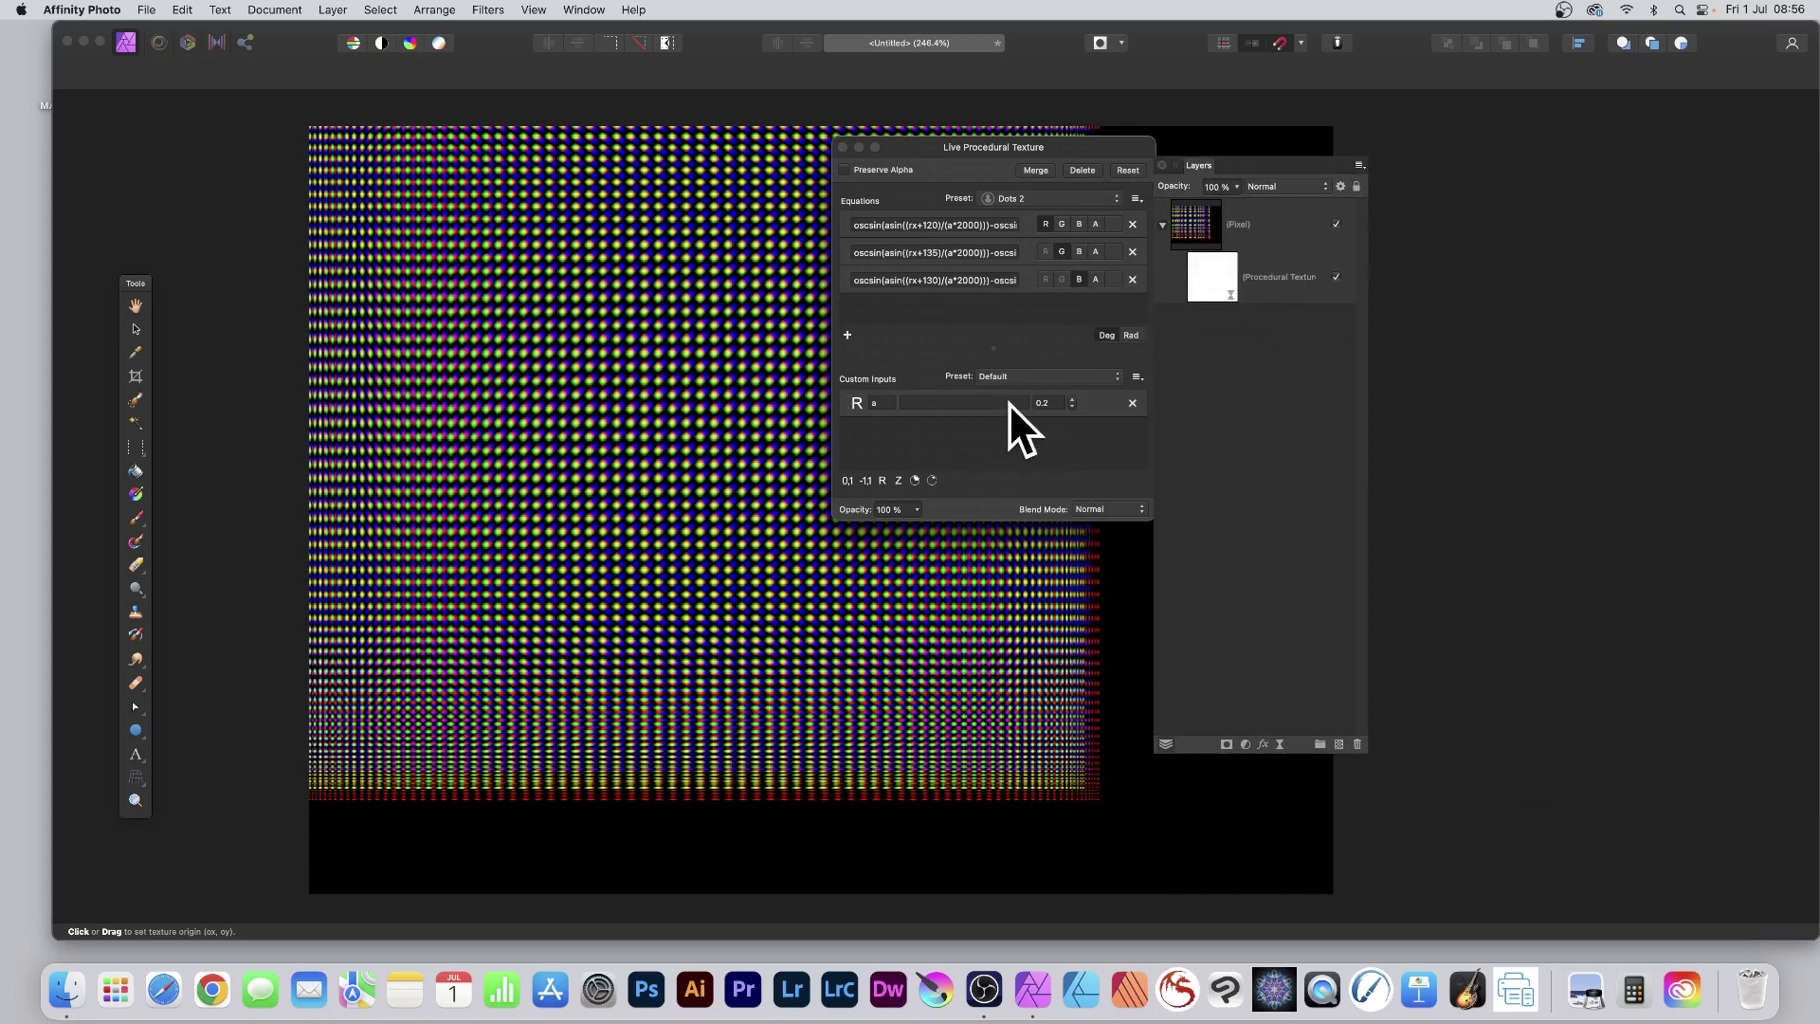
Set the live texture's custom input a to 0.5 and its blend mode to Lighten.
{"action": "left_click", "coordinate": [1072, 400]}
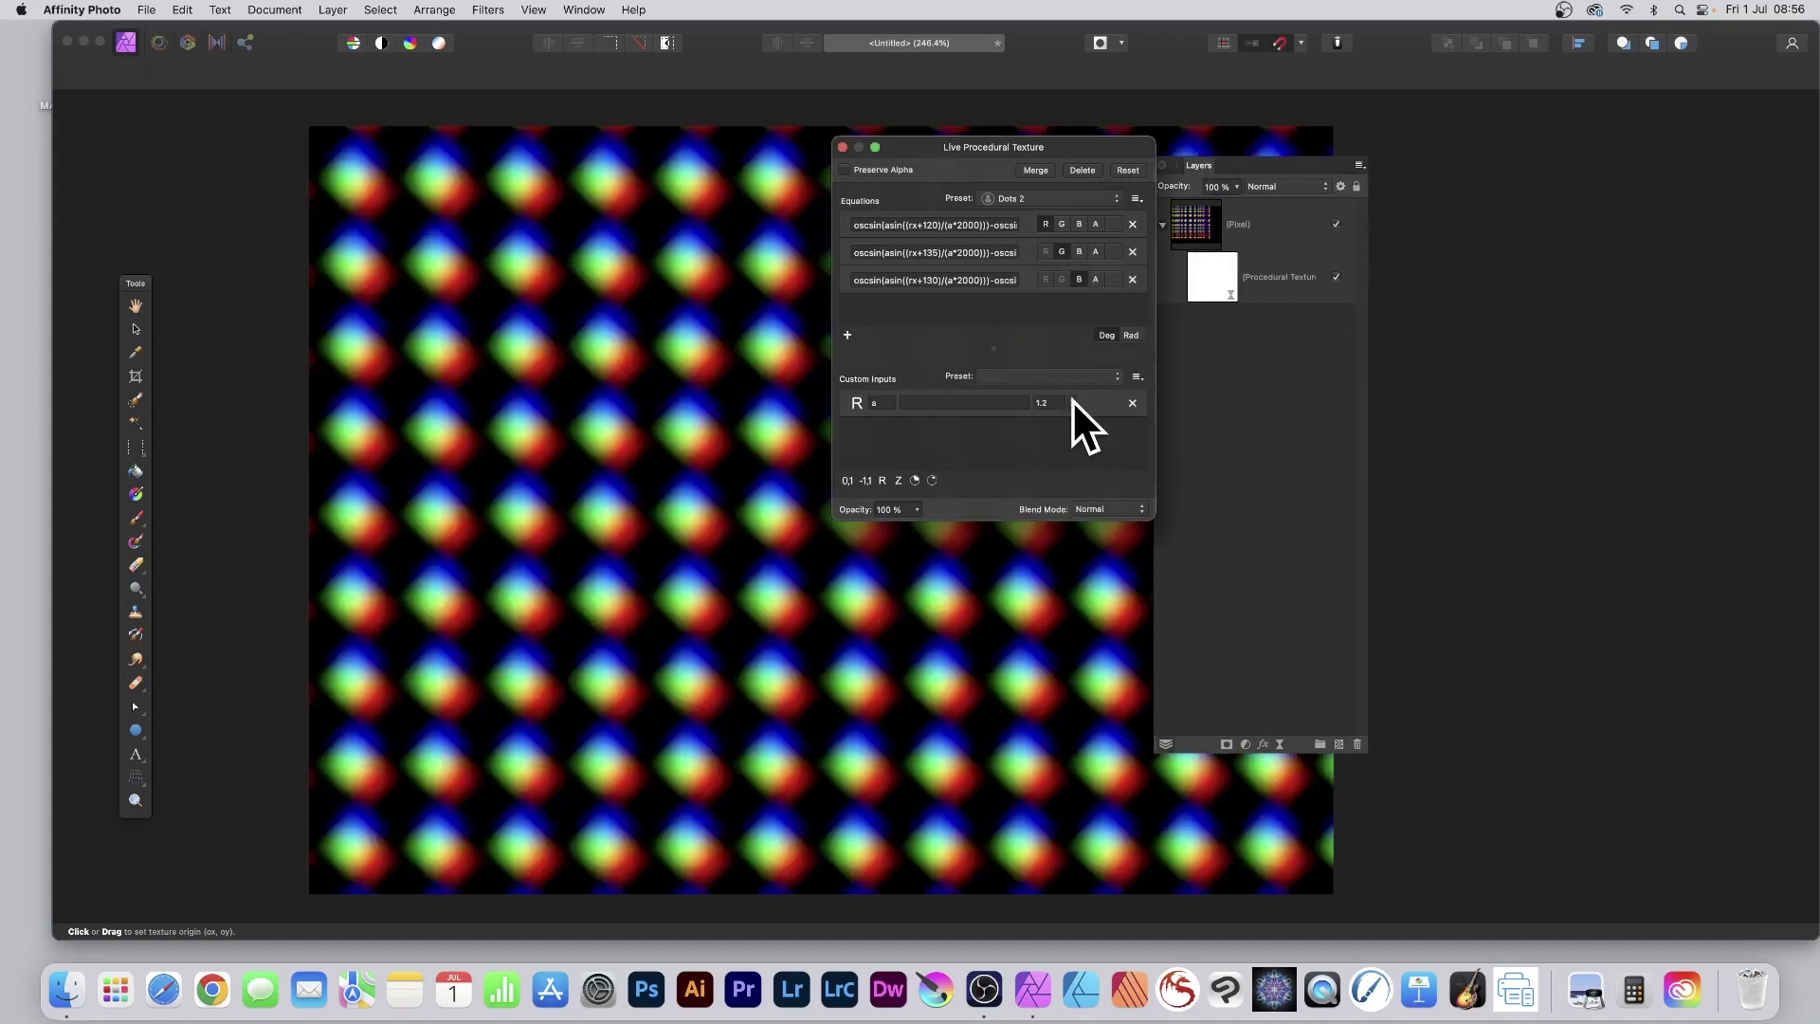
{"action": "left_click", "coordinate": [1071, 408]}
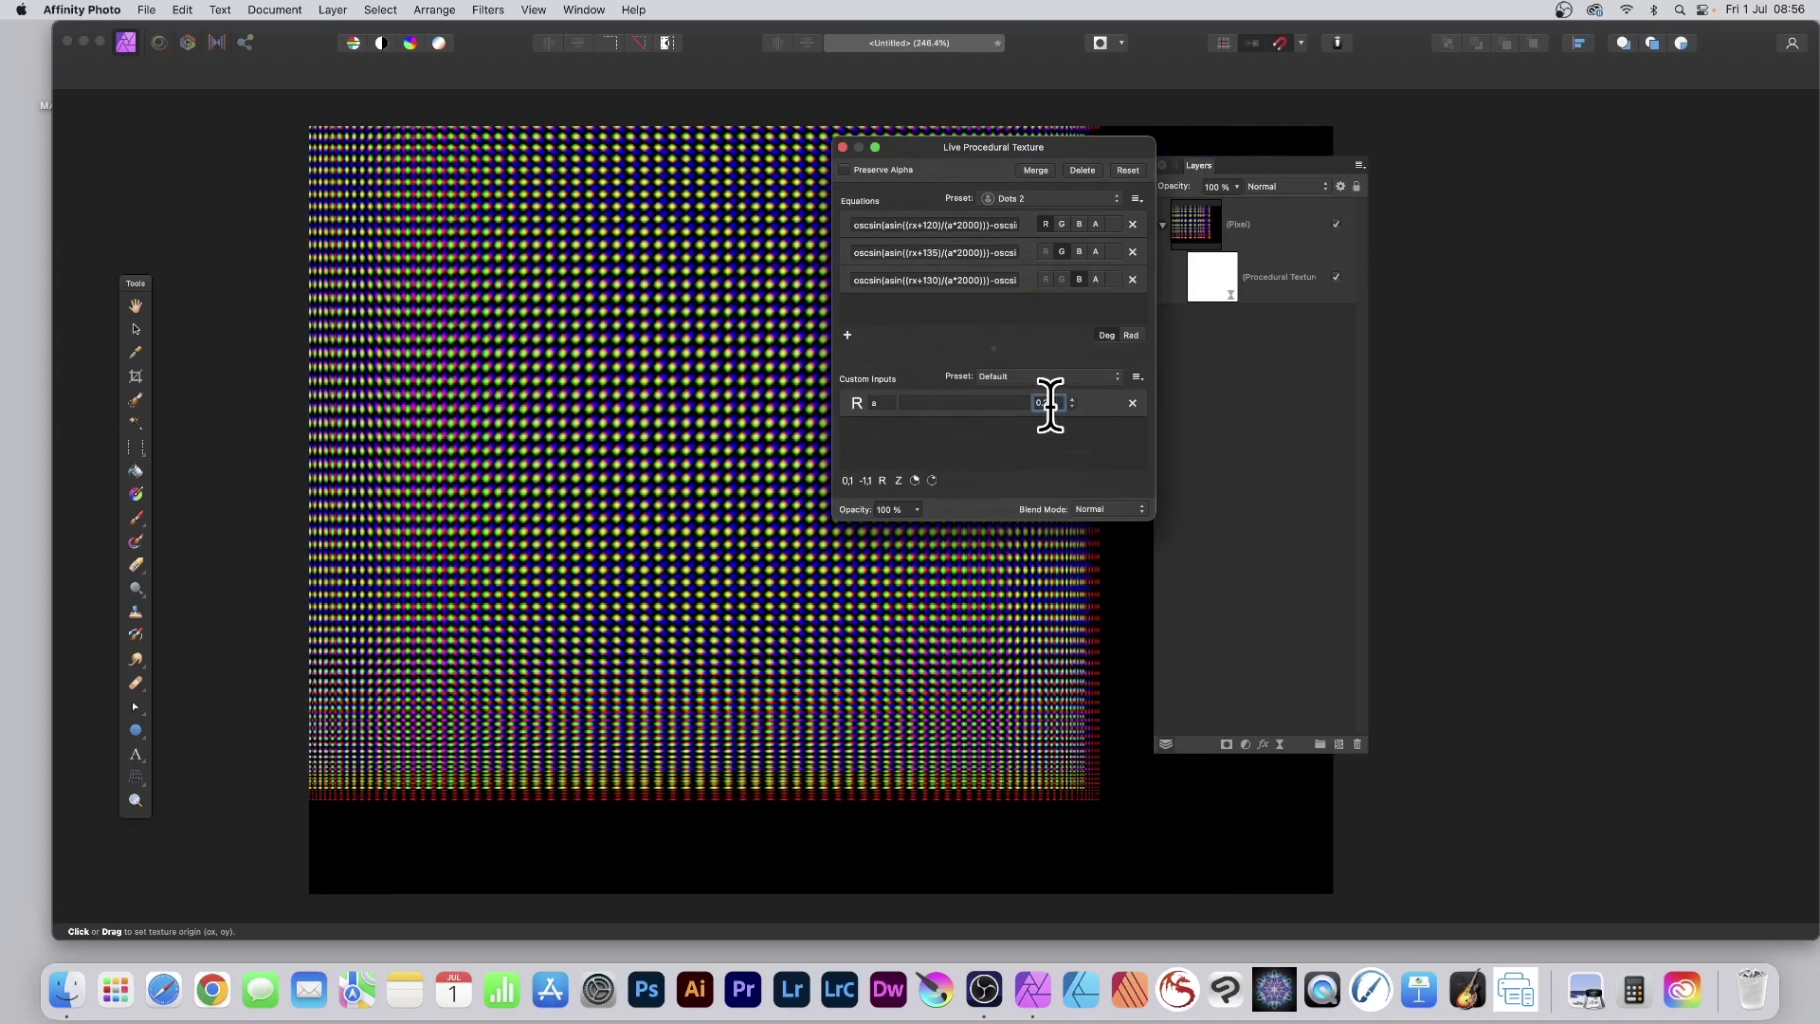
{"action": "left_click", "coordinate": [1046, 403]}
{"action": "type", "text": "0.5"}
{"action": "key", "text": "Tab"}
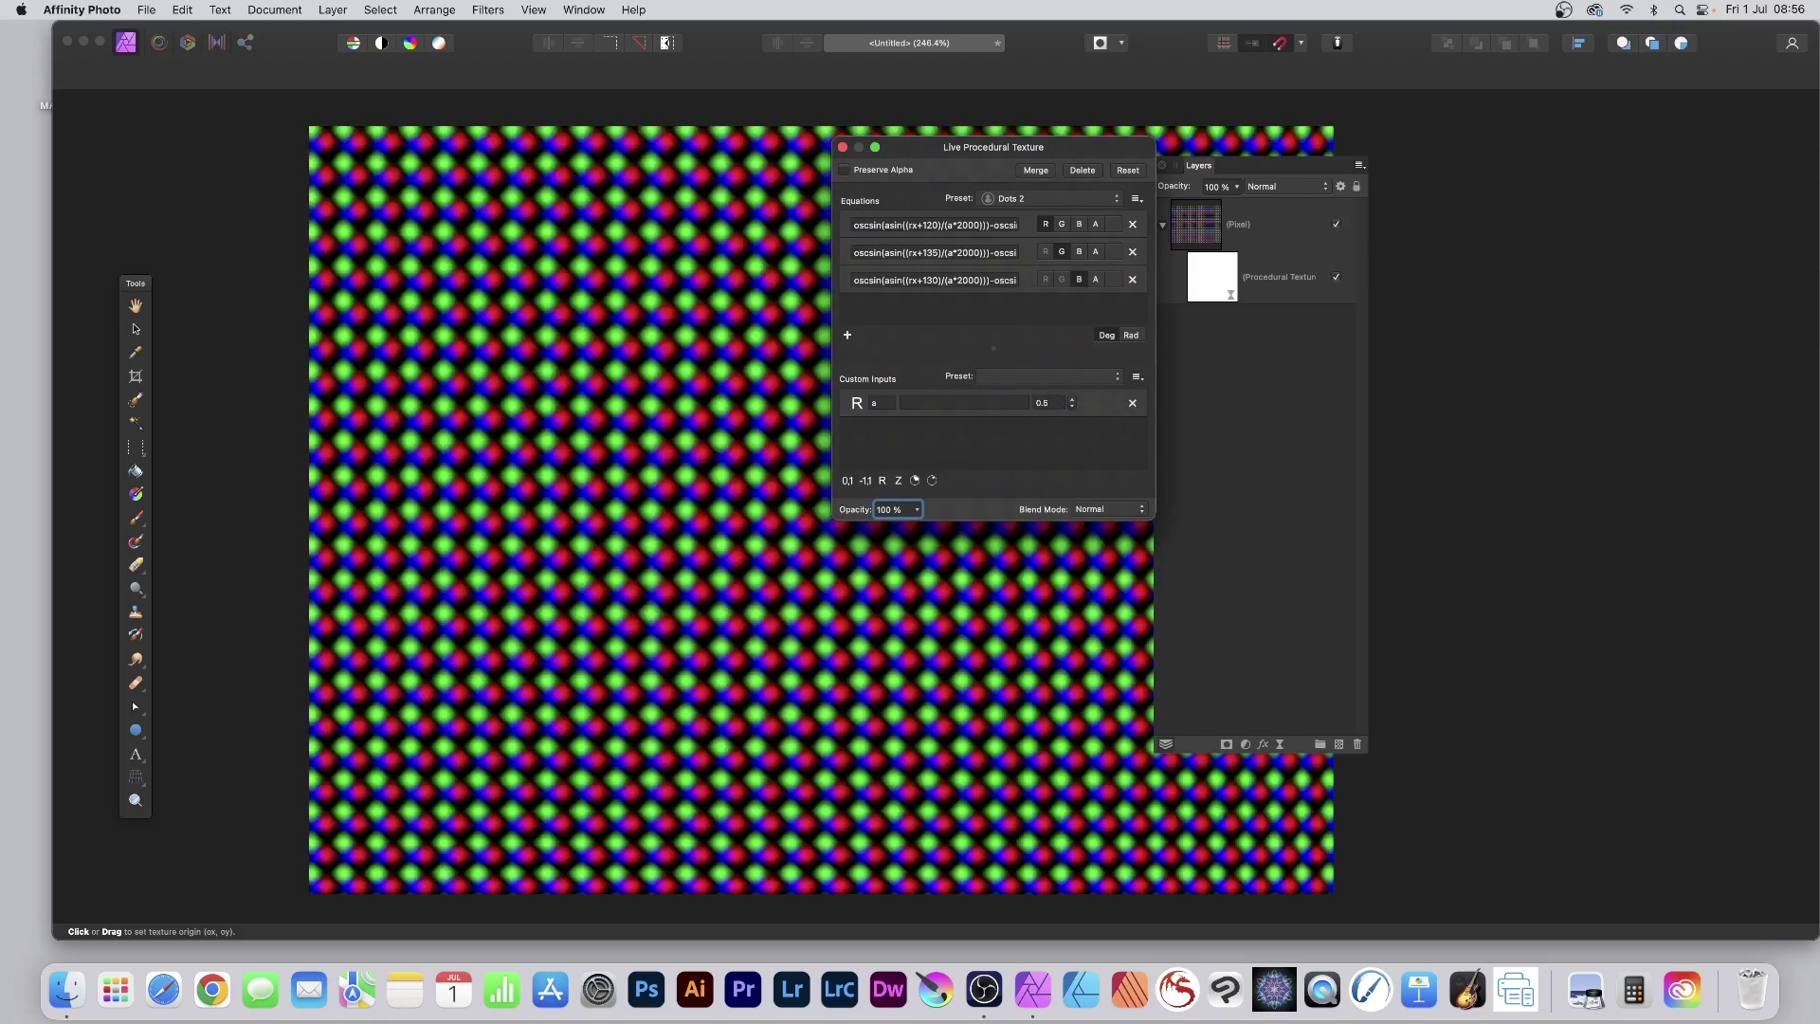
{"action": "left_click", "coordinate": [1095, 508]}
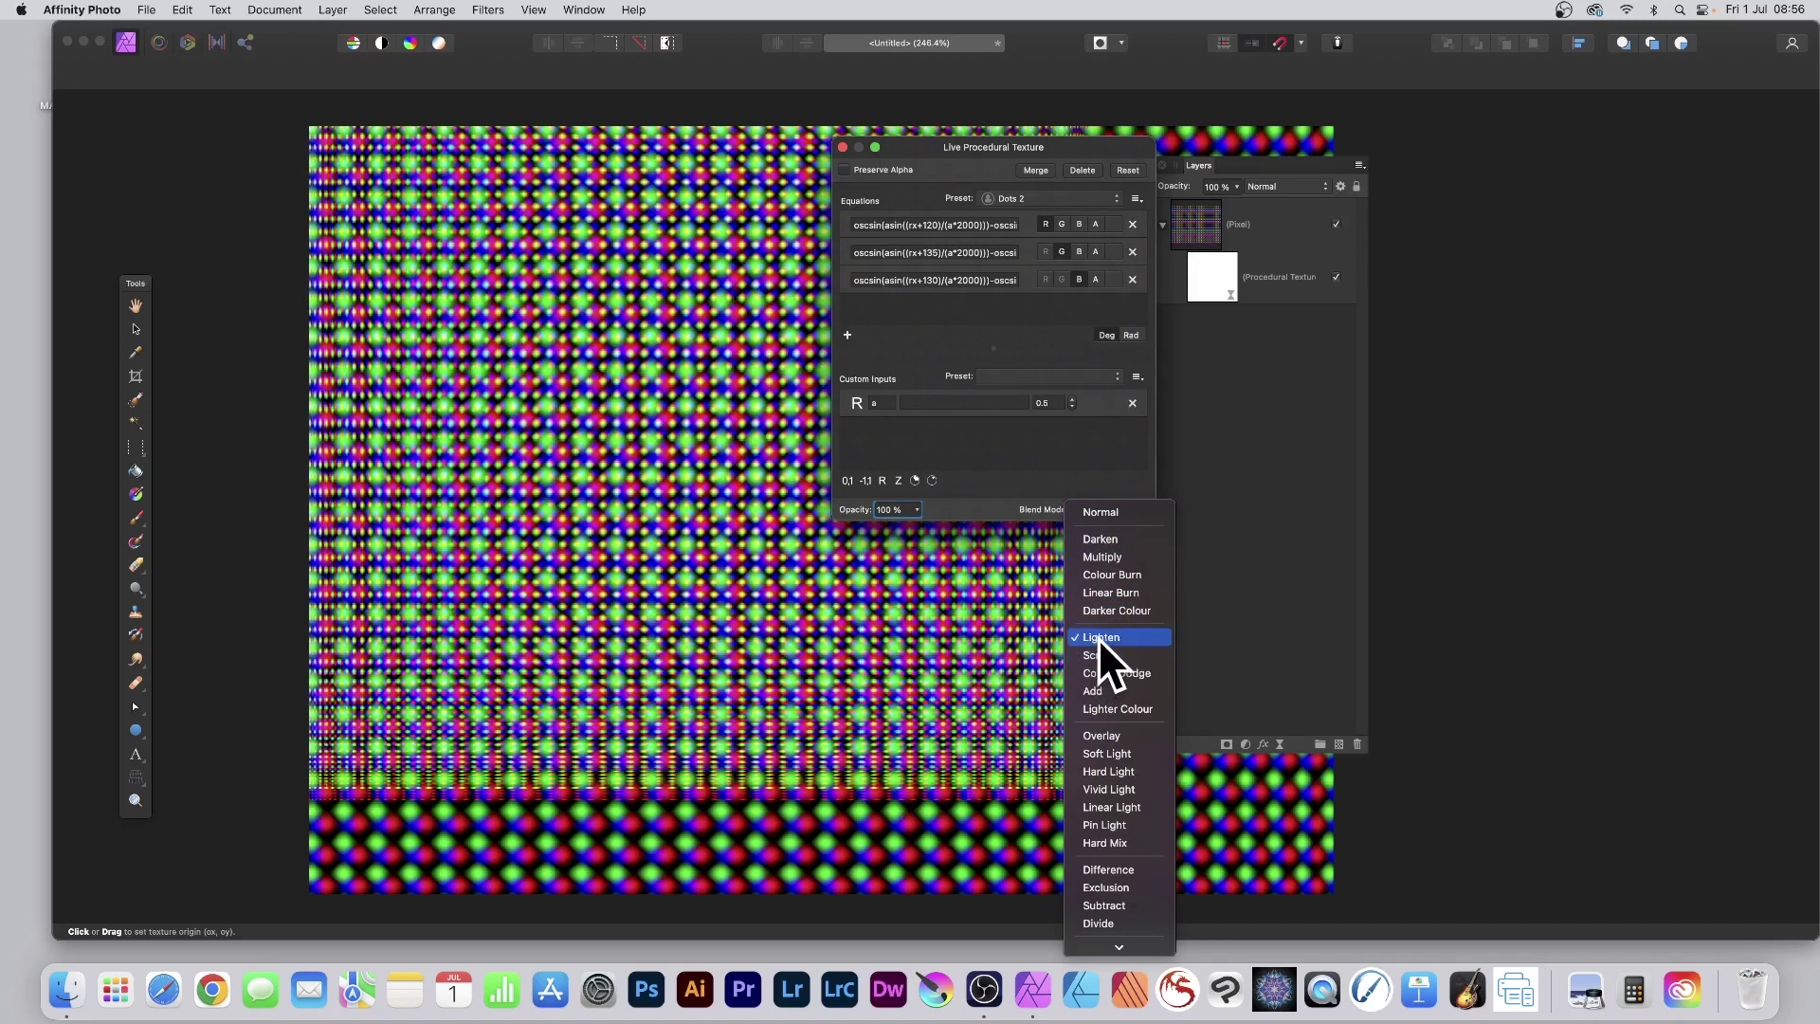
{"action": "left_click", "coordinate": [1097, 636]}
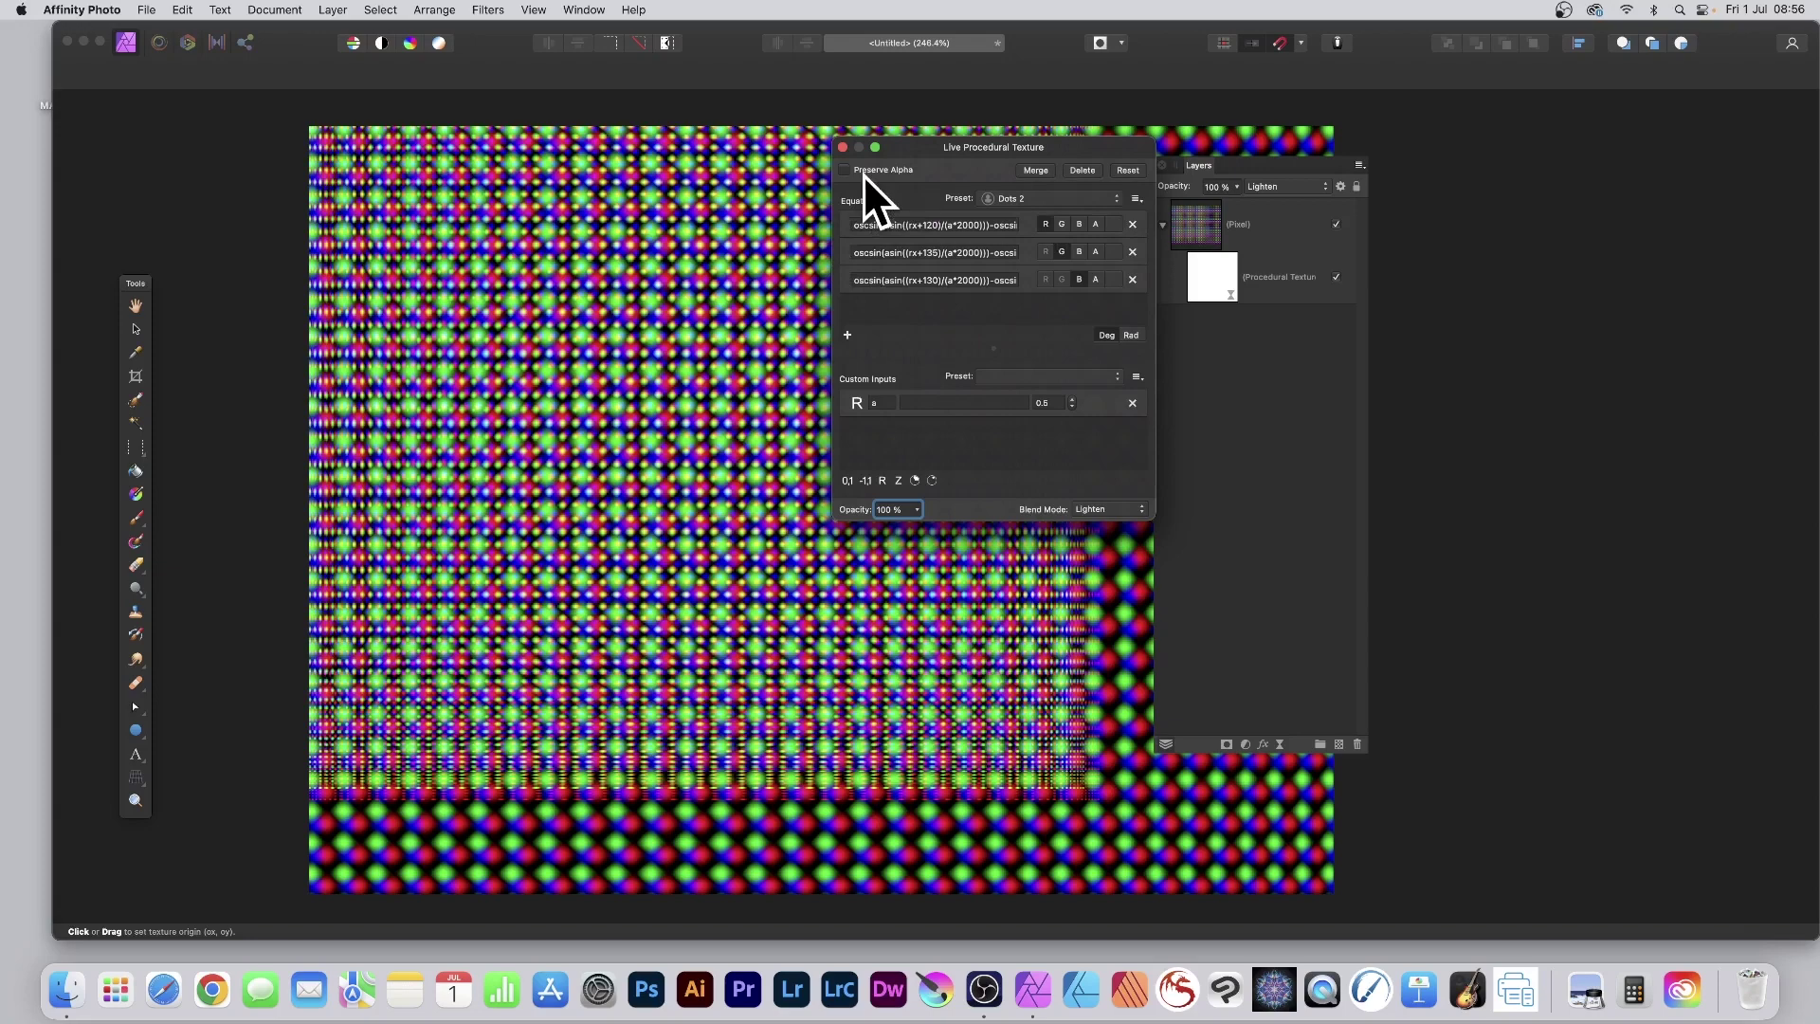
Change the rx offset in the live texture's red-channel equation to rx+140.
{"action": "left_click", "coordinate": [934, 225]}
{"action": "key", "text": "BackSpace"}
{"action": "type", "text": "4"}
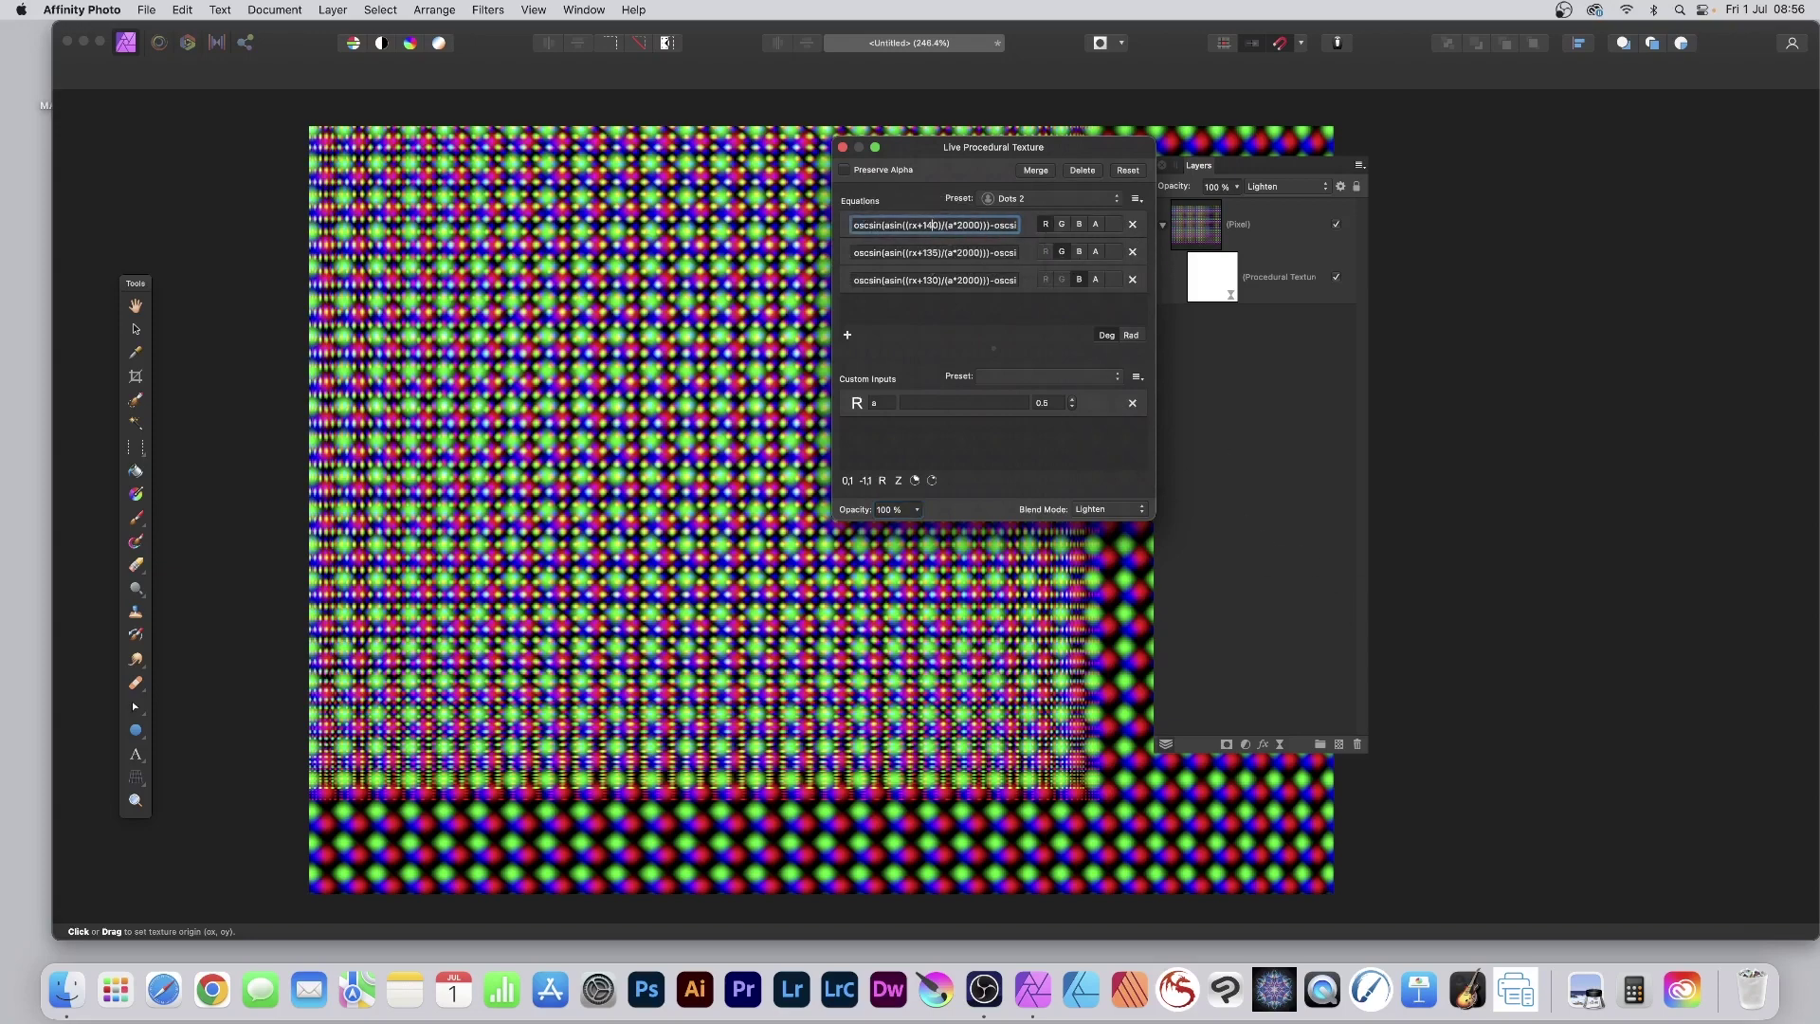
{"action": "key", "text": "Return"}
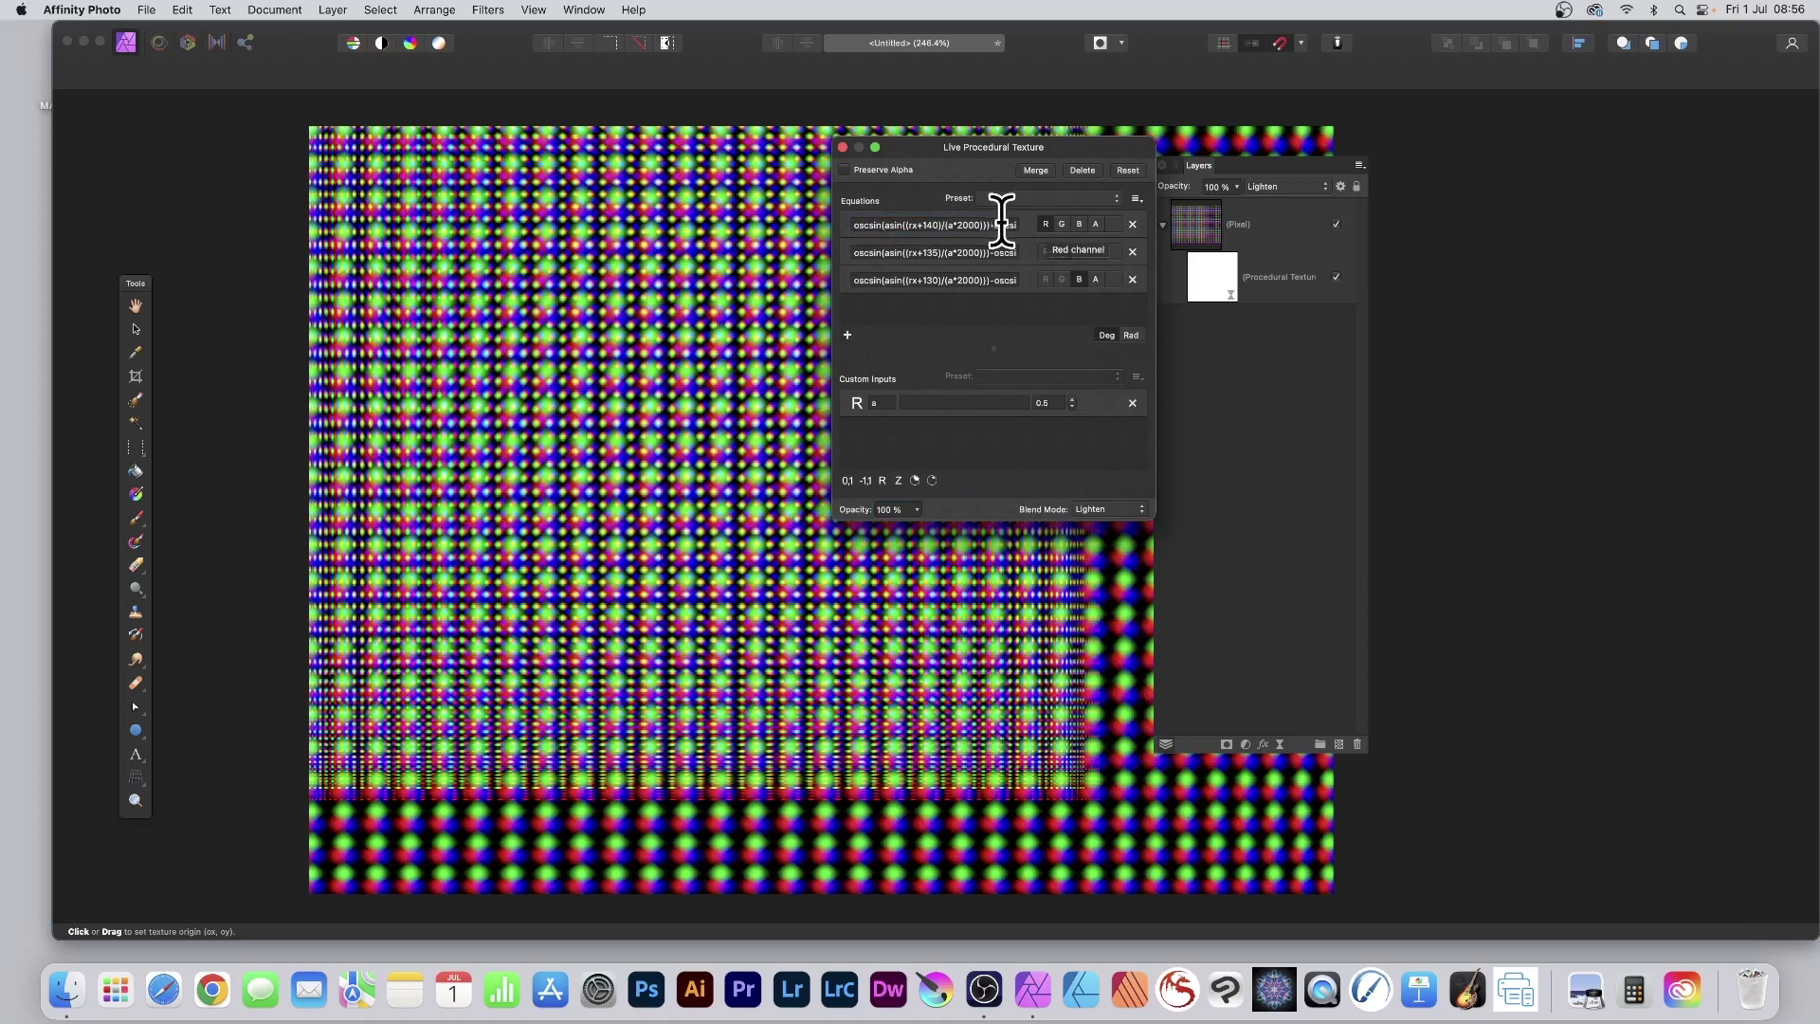
Set the live texture's custom input a to 0.4 and its blend mode to Difference, and close its settings.
{"action": "left_click", "coordinate": [1049, 403]}
{"action": "type", "text": "4"}
{"action": "key", "text": "Tab"}
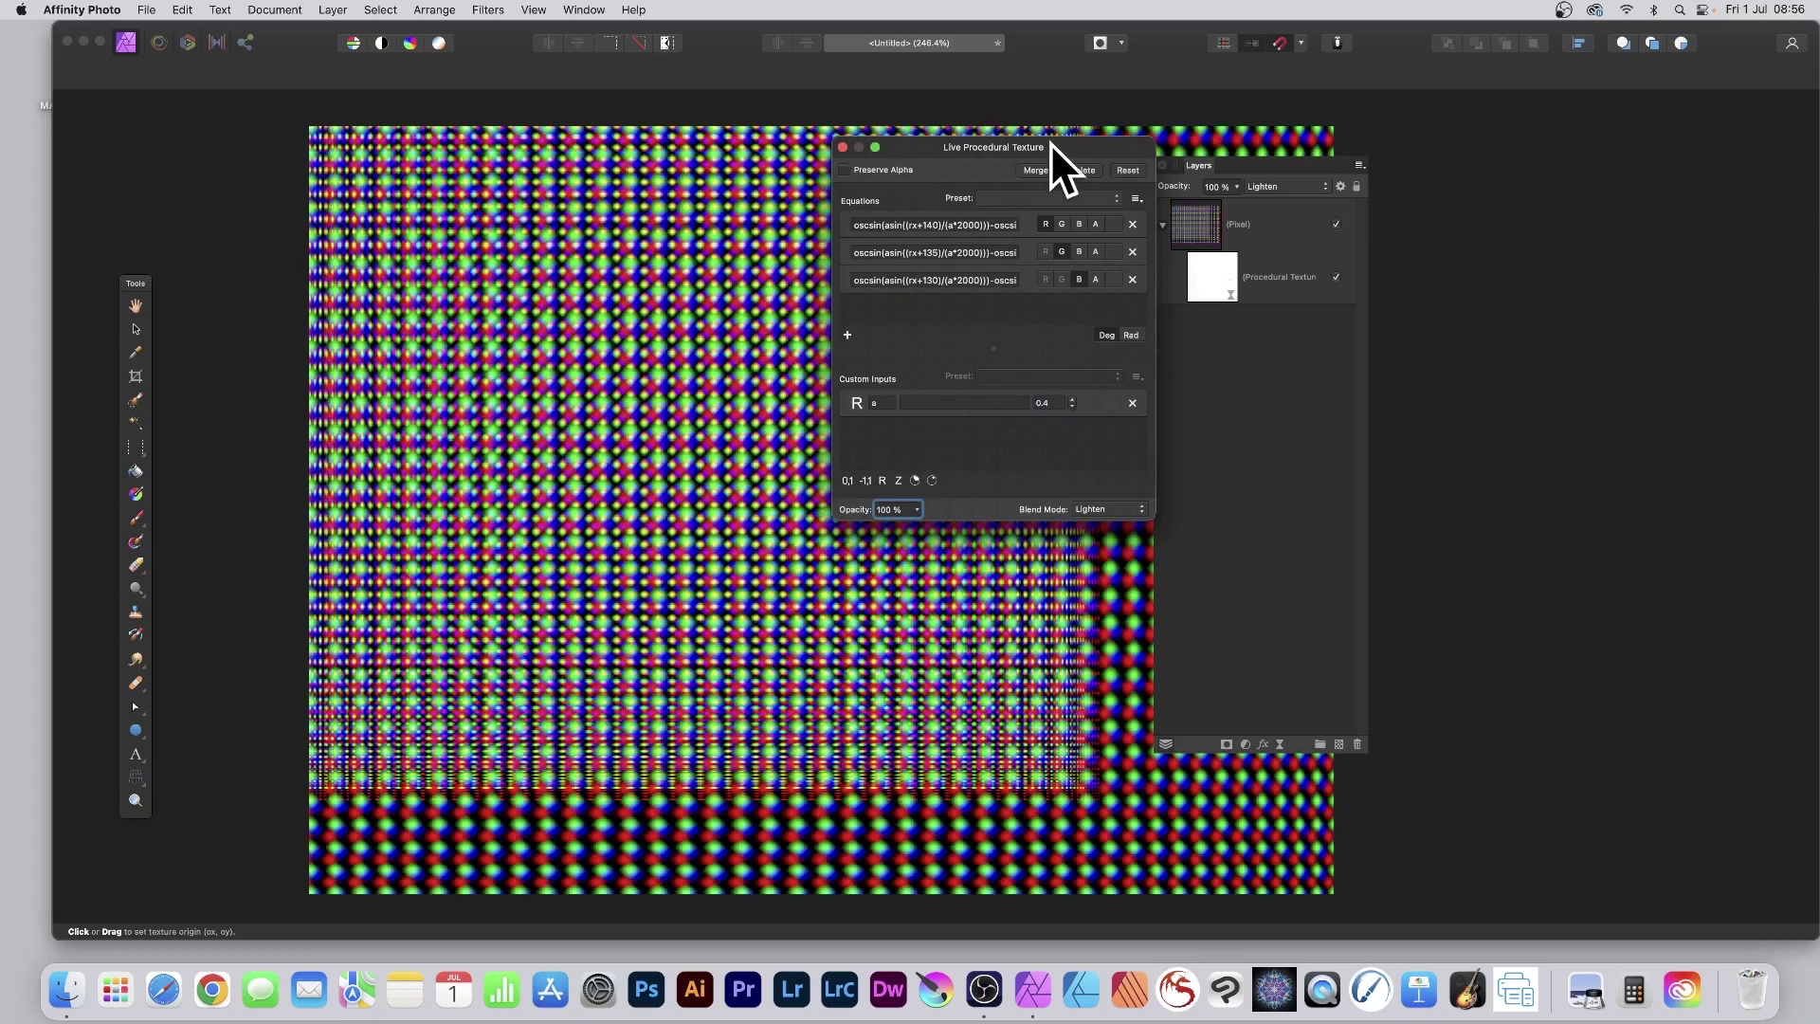
{"action": "left_click", "coordinate": [1104, 509]}
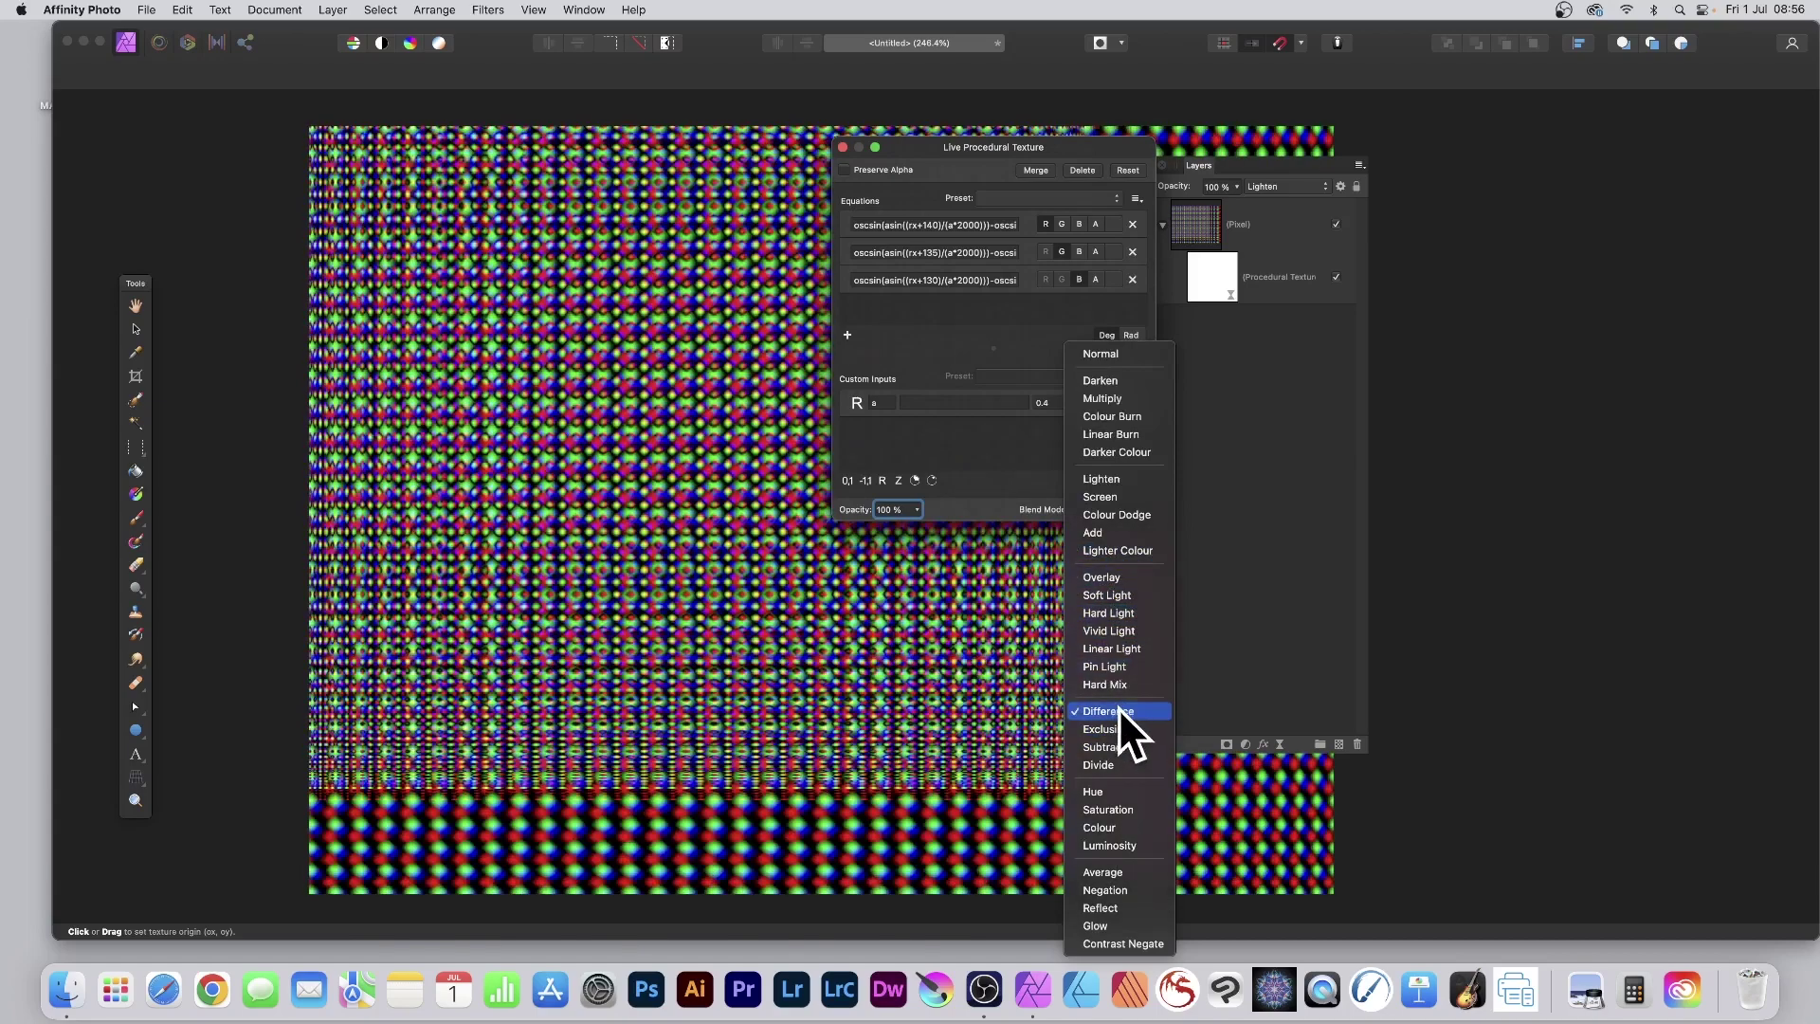
{"action": "left_click", "coordinate": [1118, 711]}
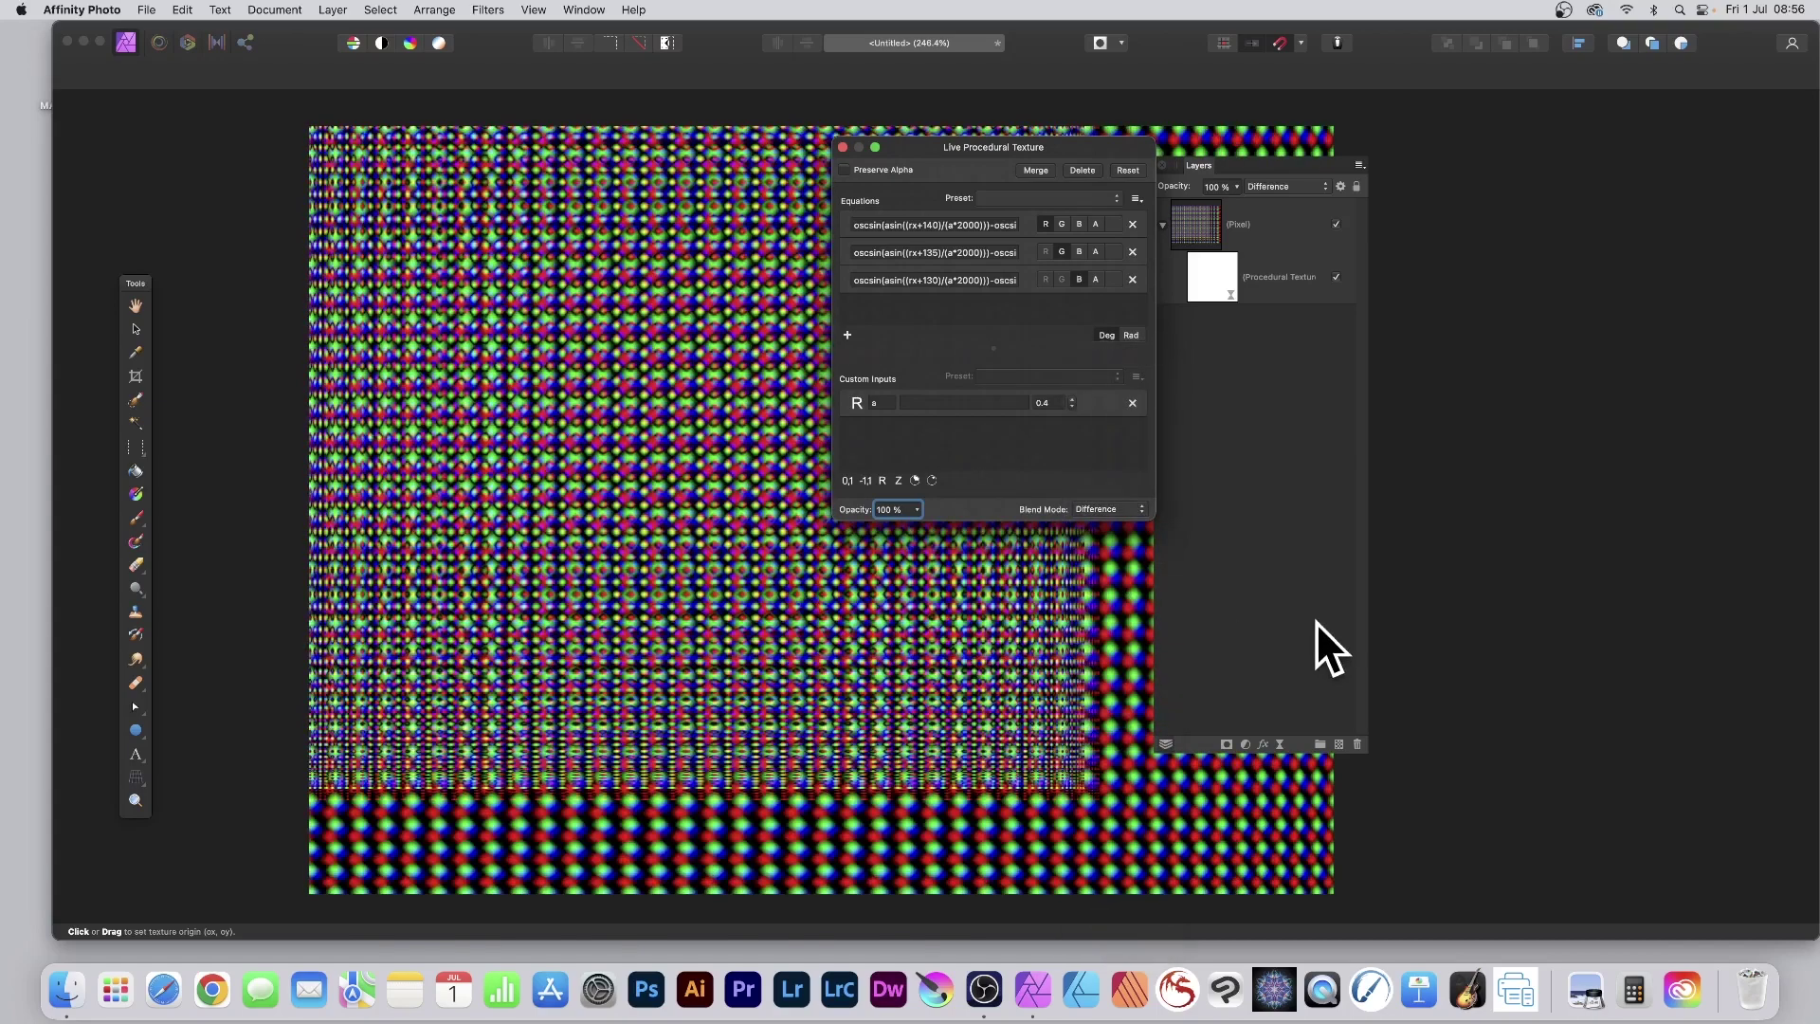
{"action": "left_click", "coordinate": [842, 147]}
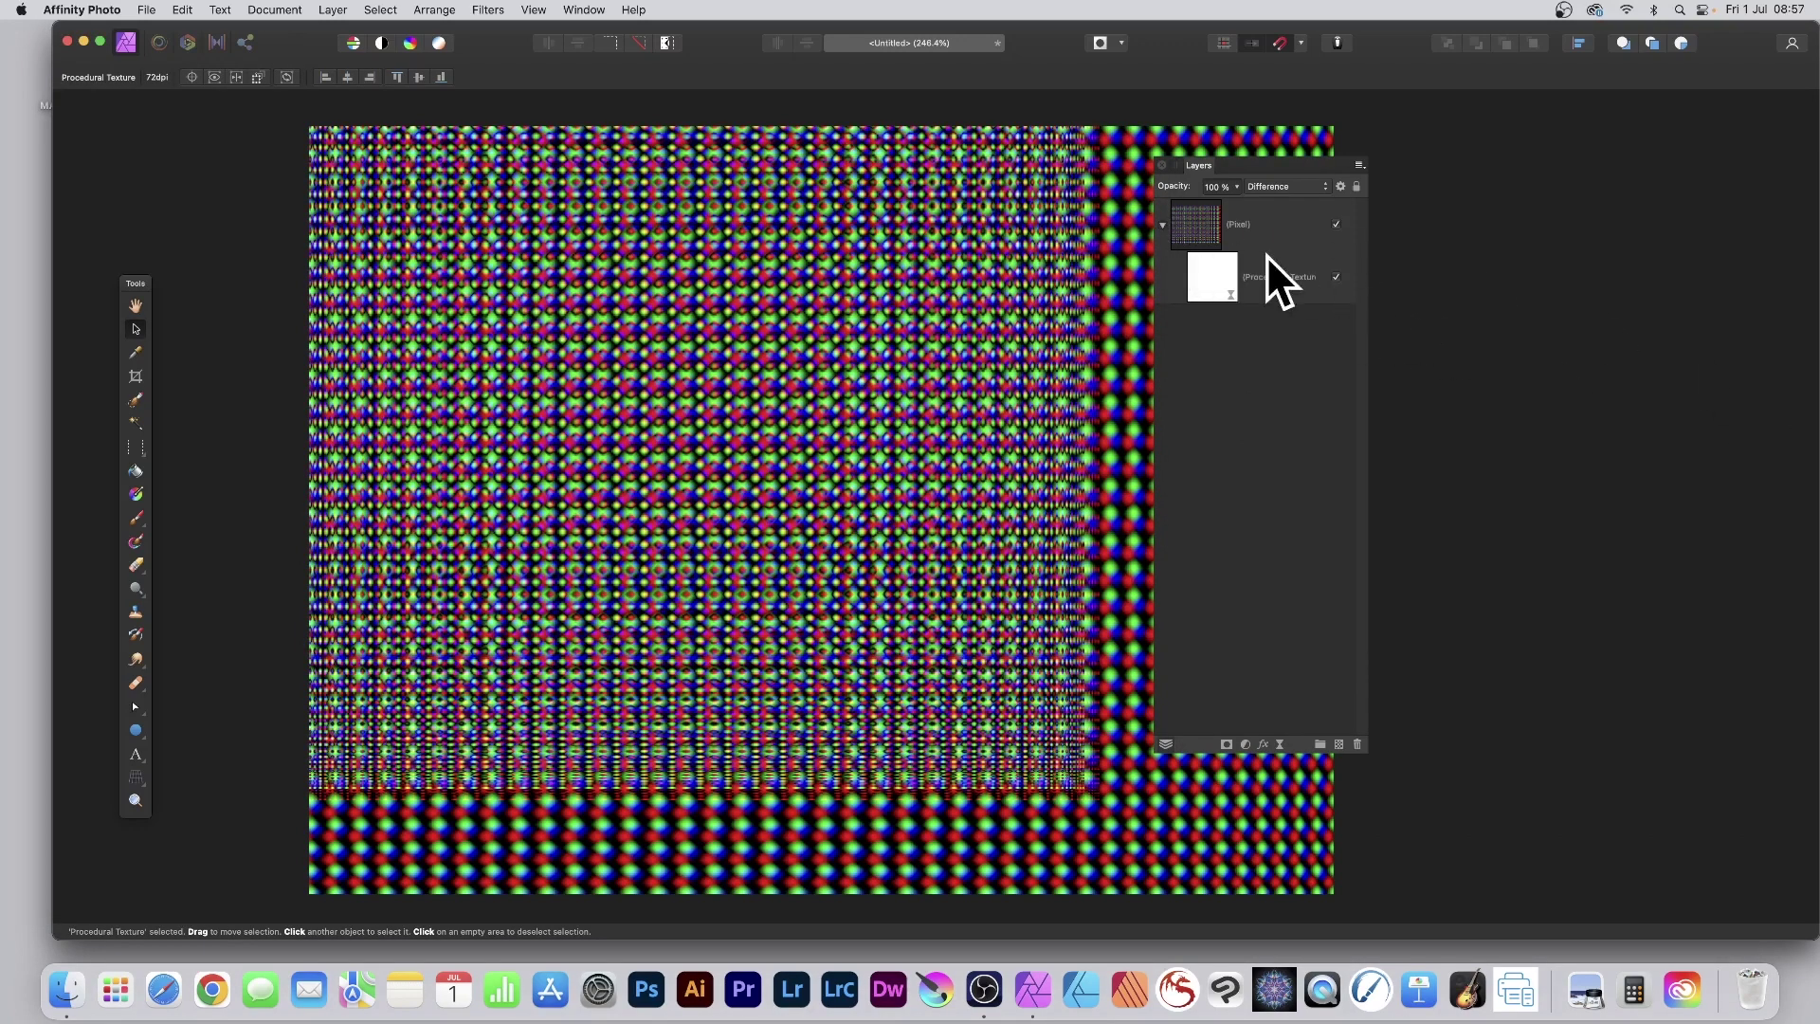
Duplicate the live Procedural Texture filter layer beneath the pixel layer.
{"action": "left_click", "coordinate": [1213, 284]}
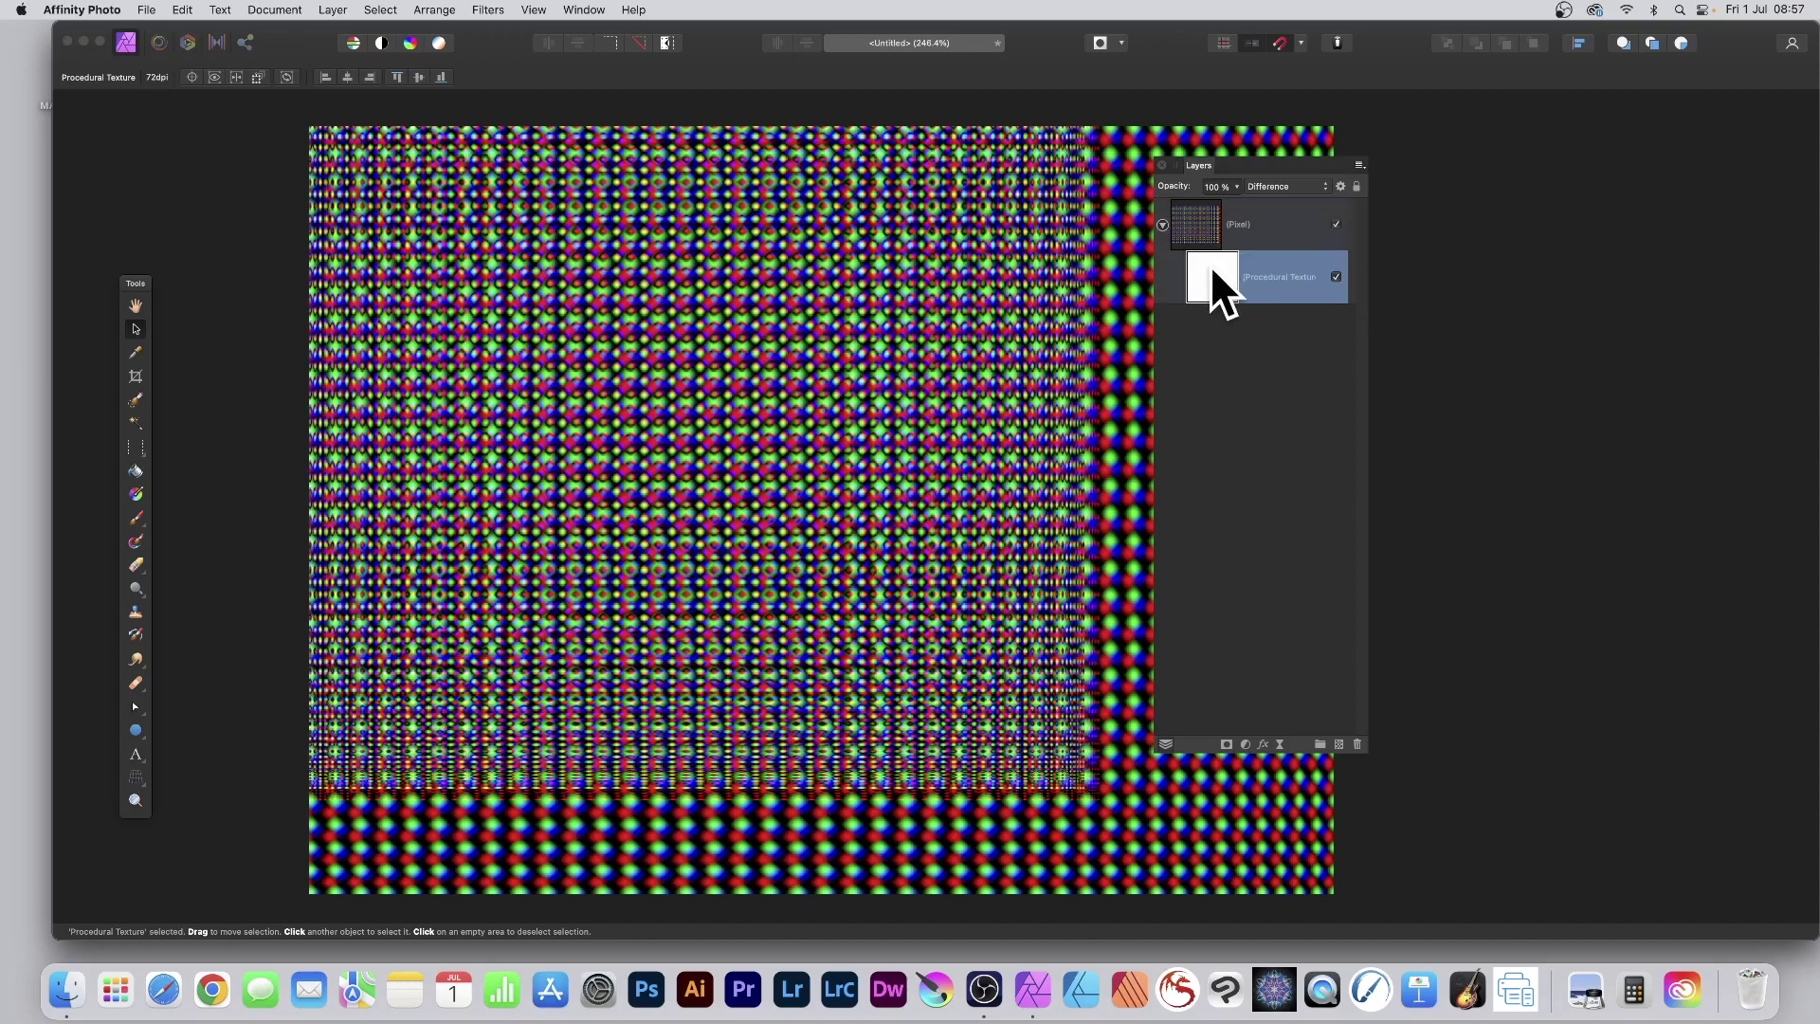
{"action": "right_click", "coordinate": [1206, 268]}
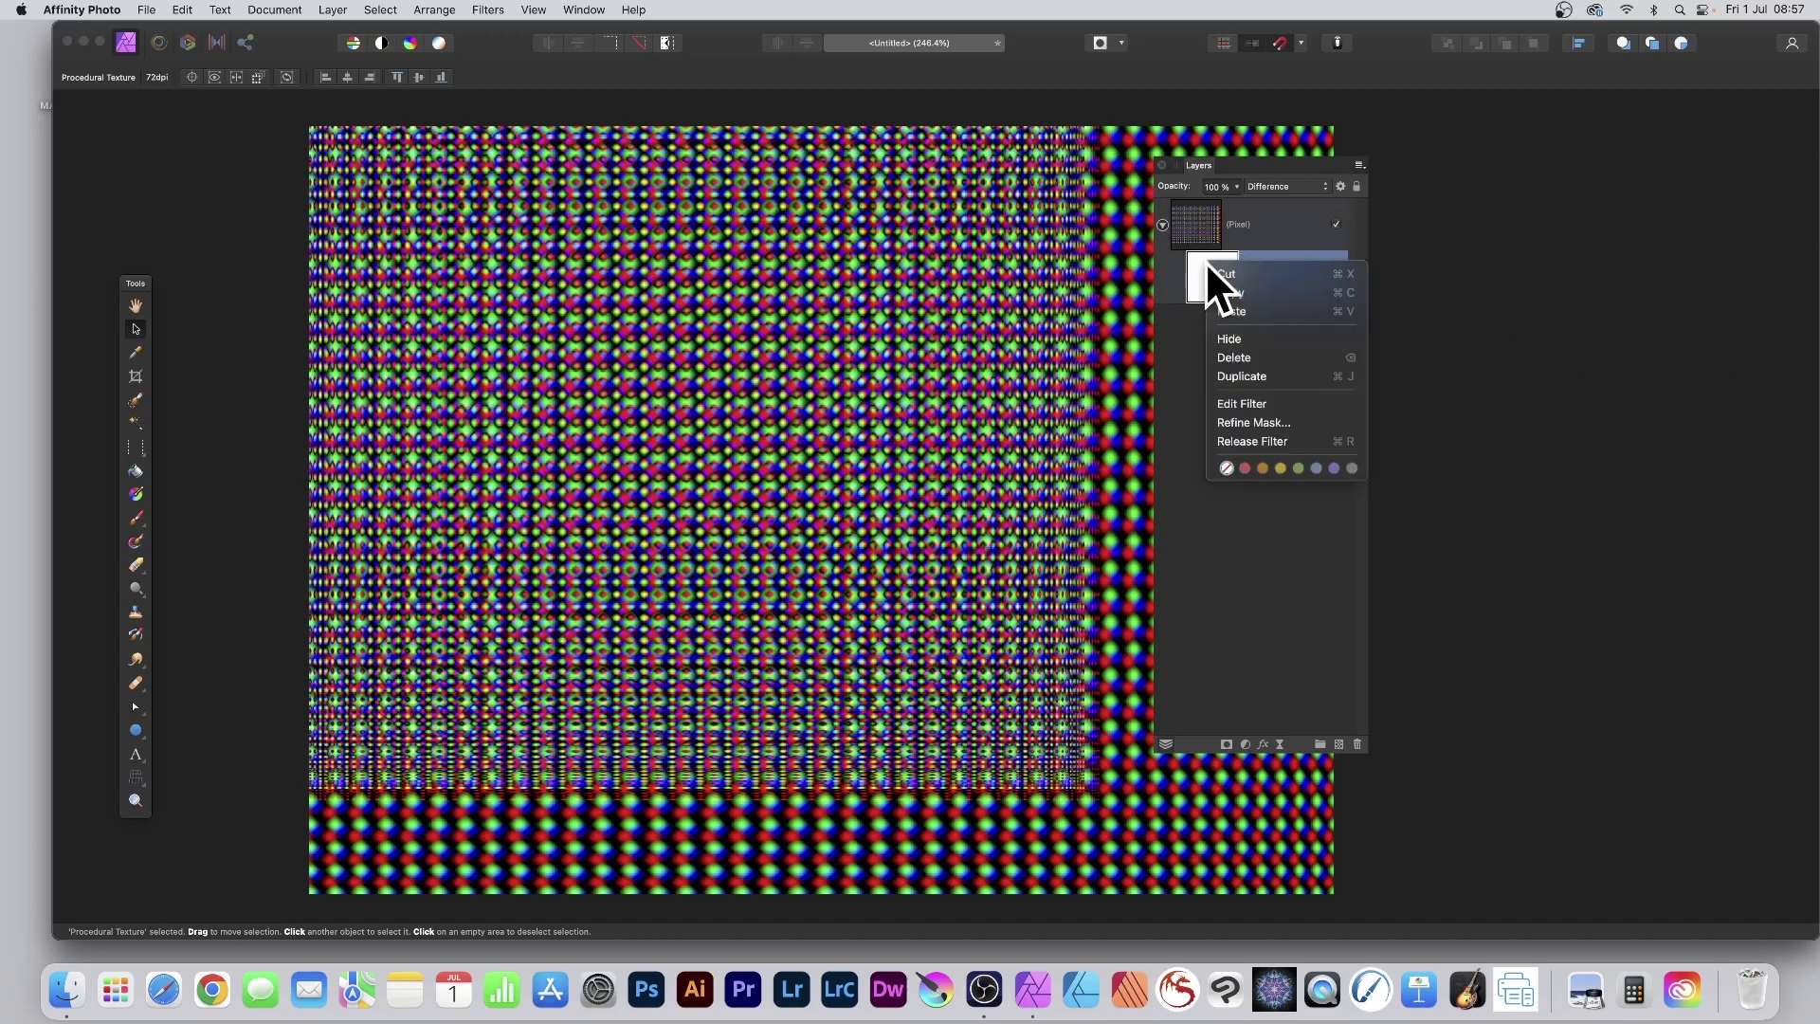
{"action": "left_click", "coordinate": [1232, 371]}
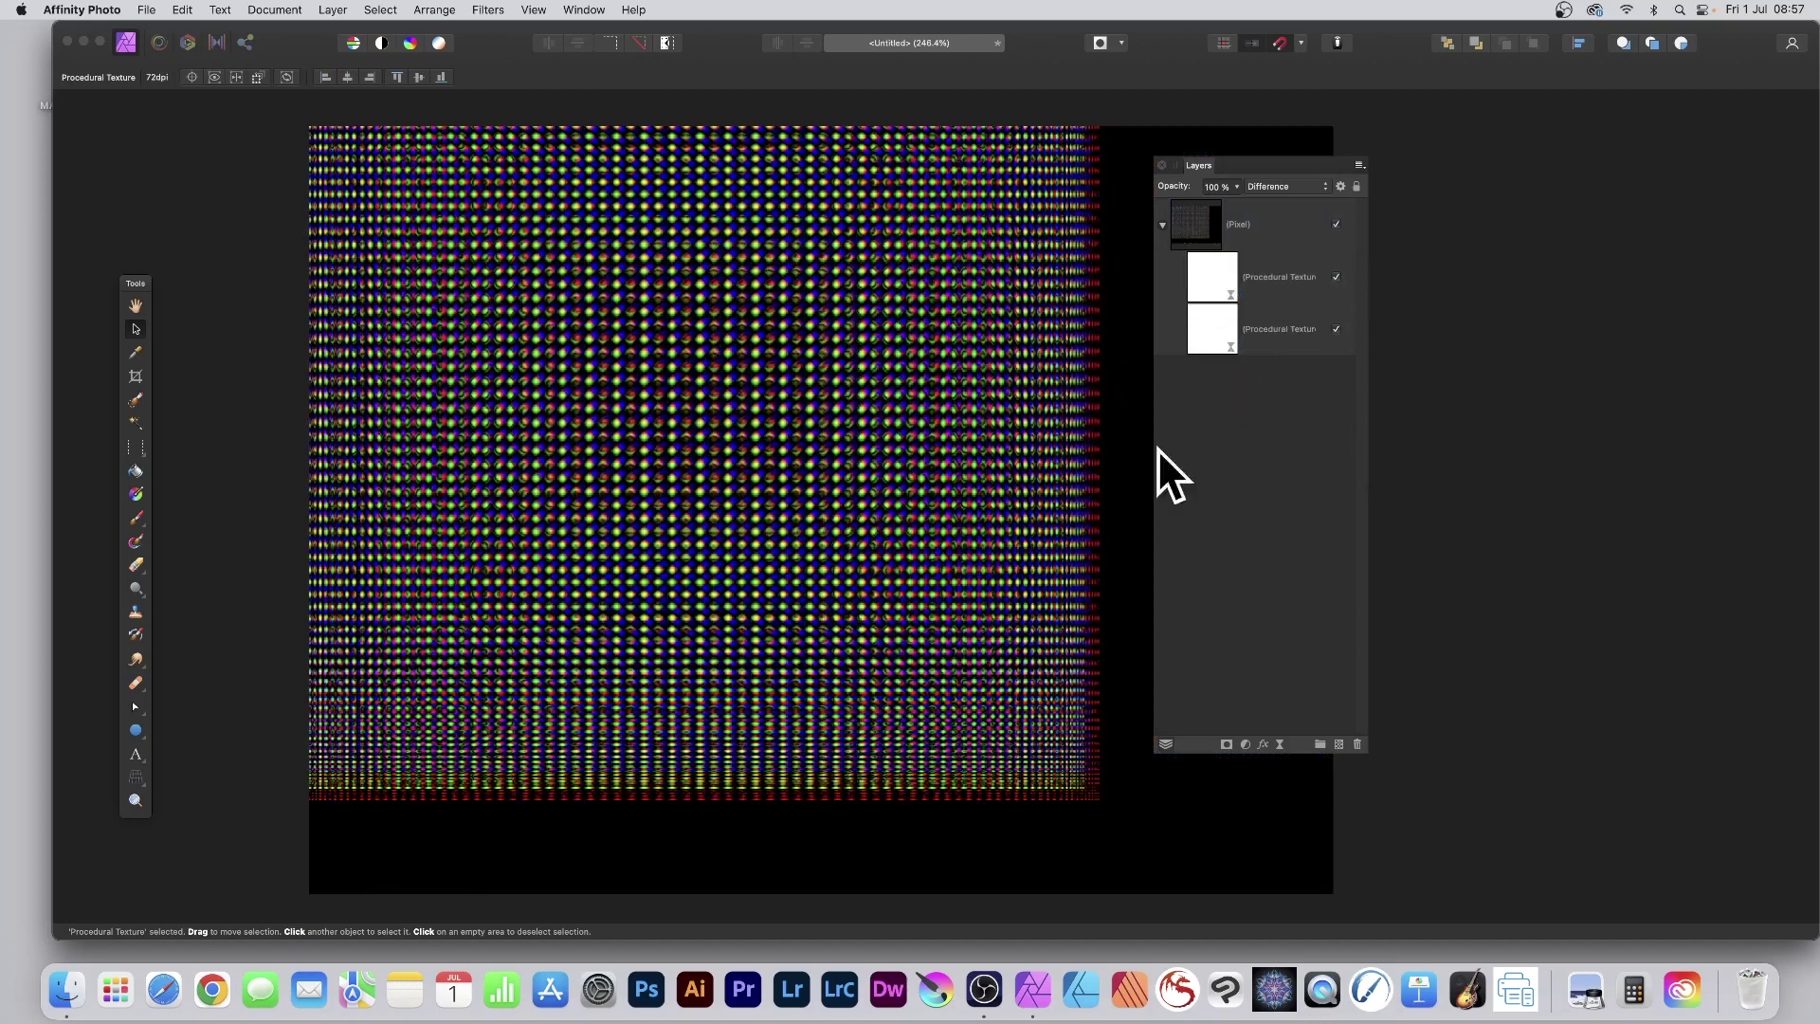
Set custom input a to 0.5 in the upper of the two live Procedural Texture layers and close its settings.
{"action": "double_click", "coordinate": [1206, 269]}
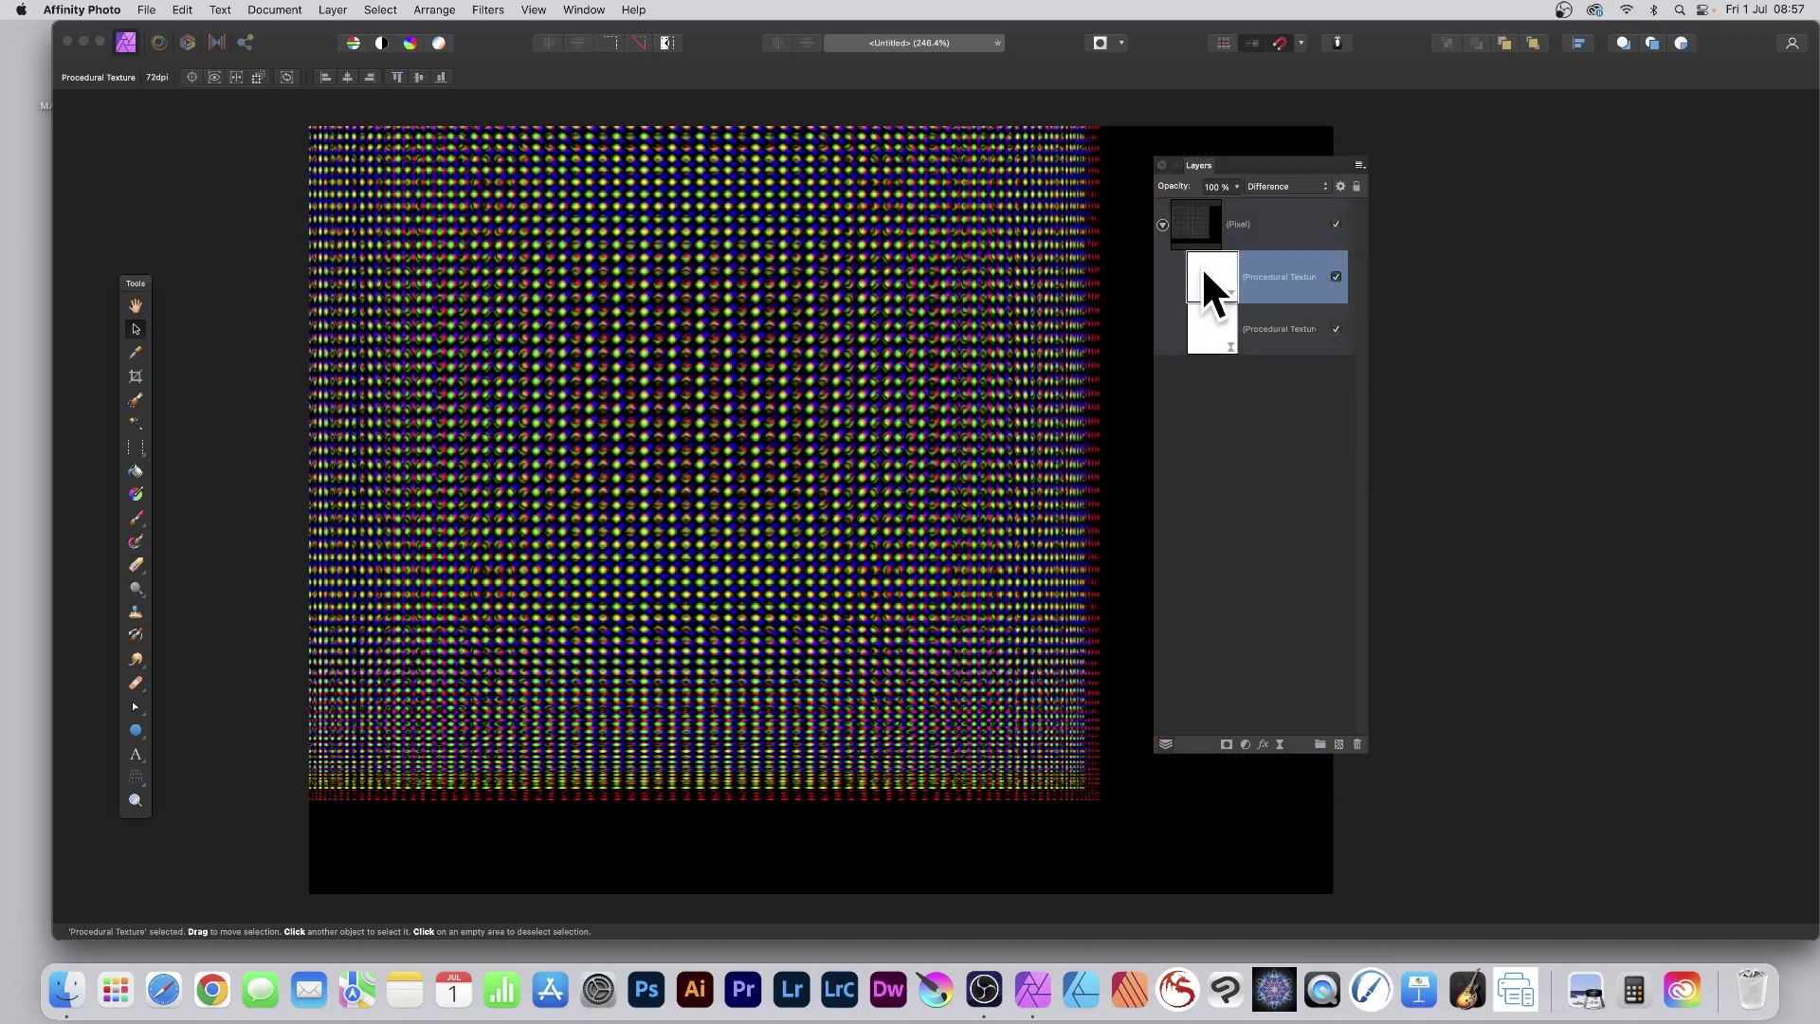
{"action": "left_click_drag", "start_coordinate": [1615, 533], "coordinate": [652, 228]}
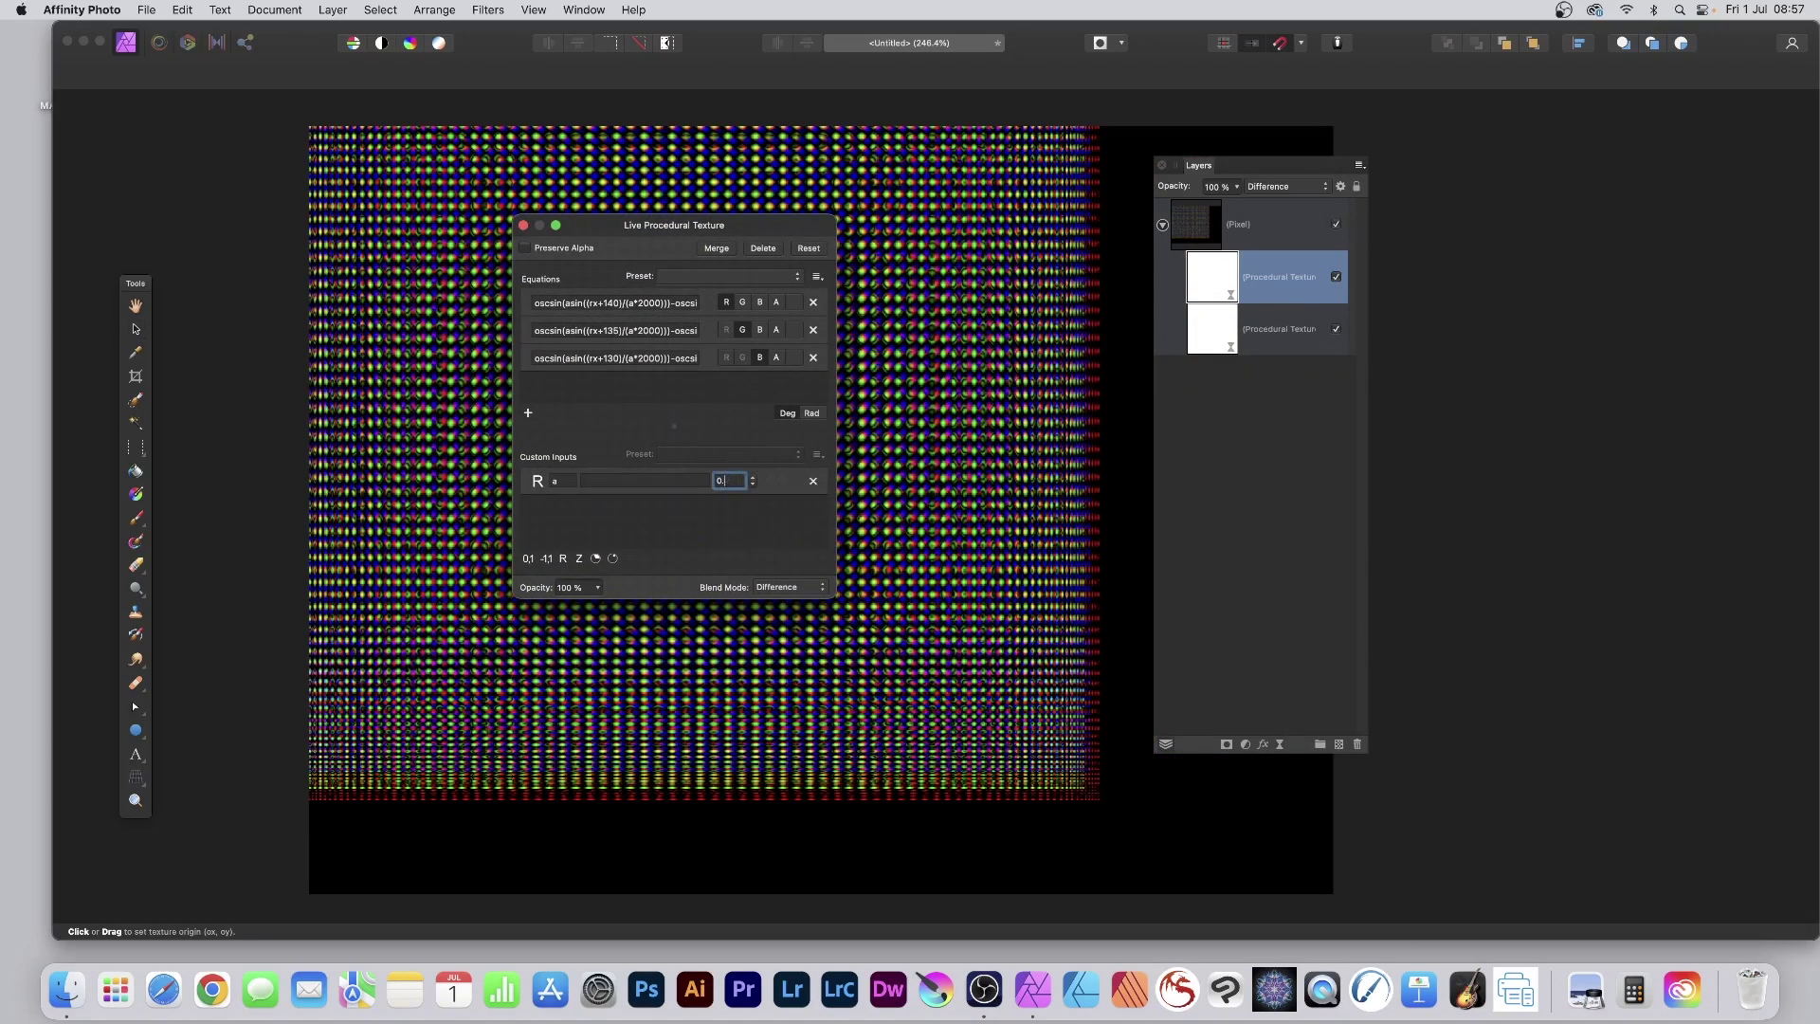
{"action": "key", "text": "Tab"}
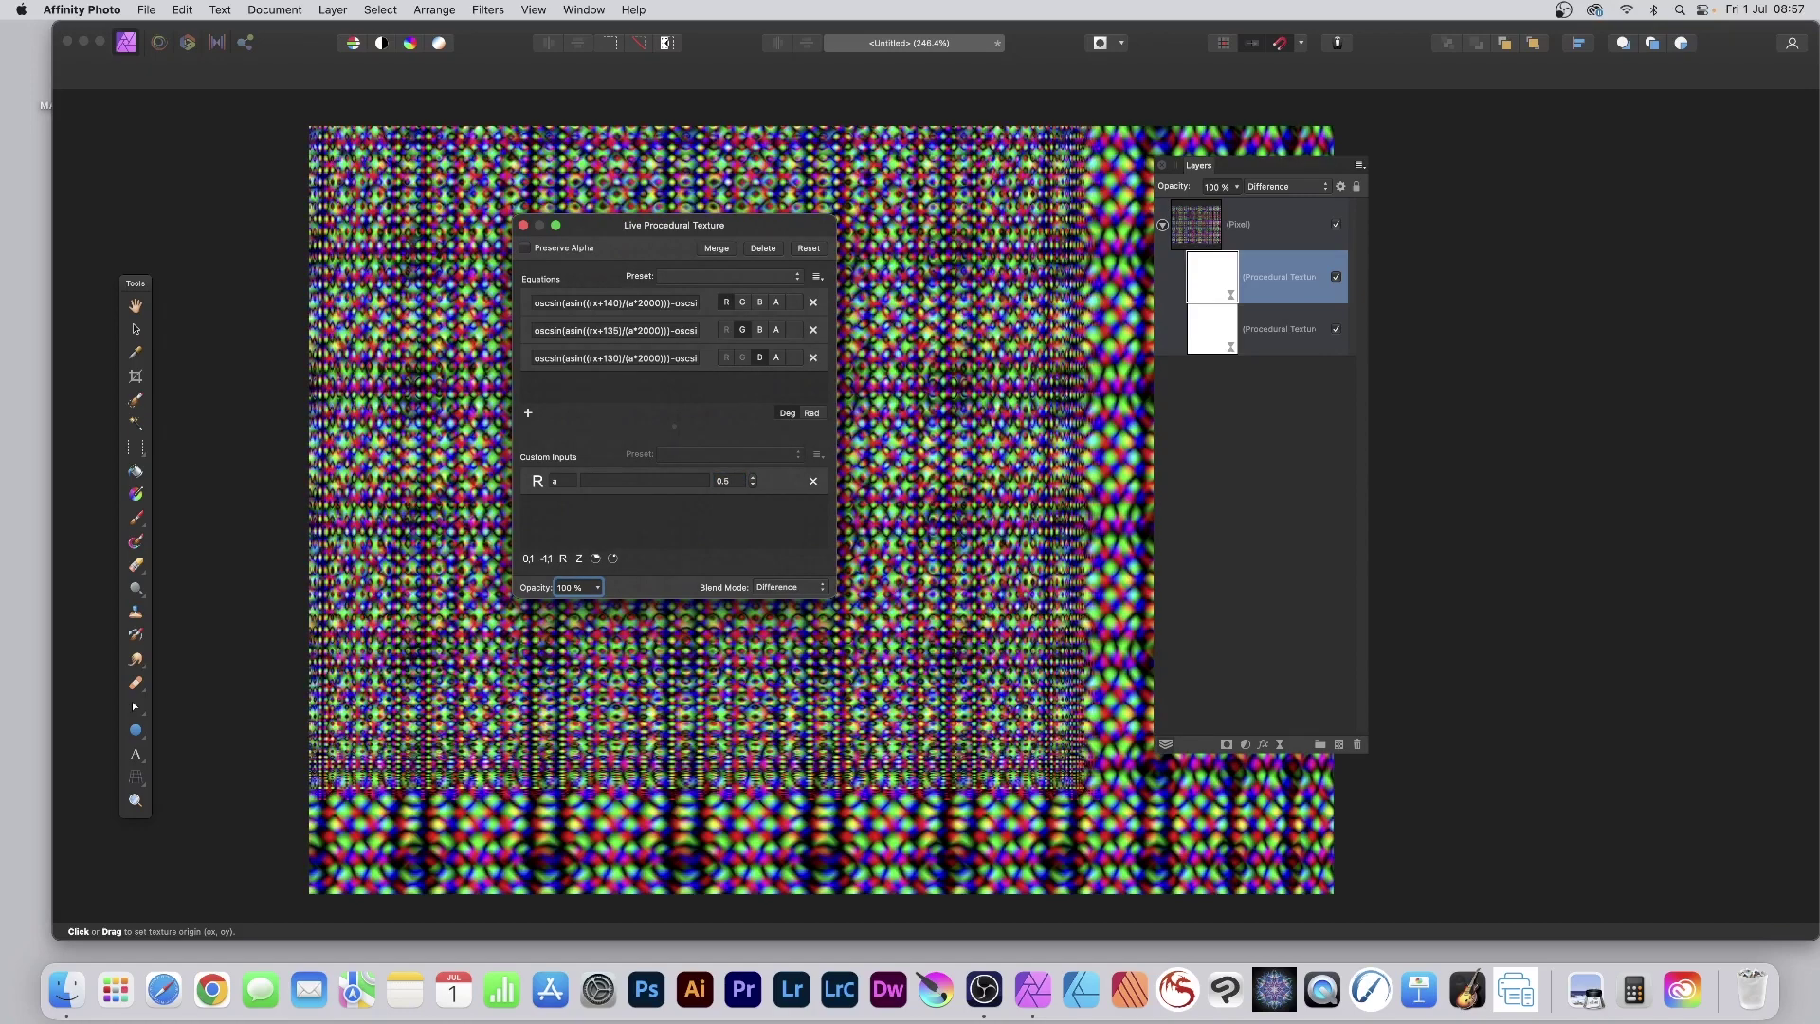
{"action": "left_click_drag", "start_coordinate": [633, 214], "coordinate": [991, 216]}
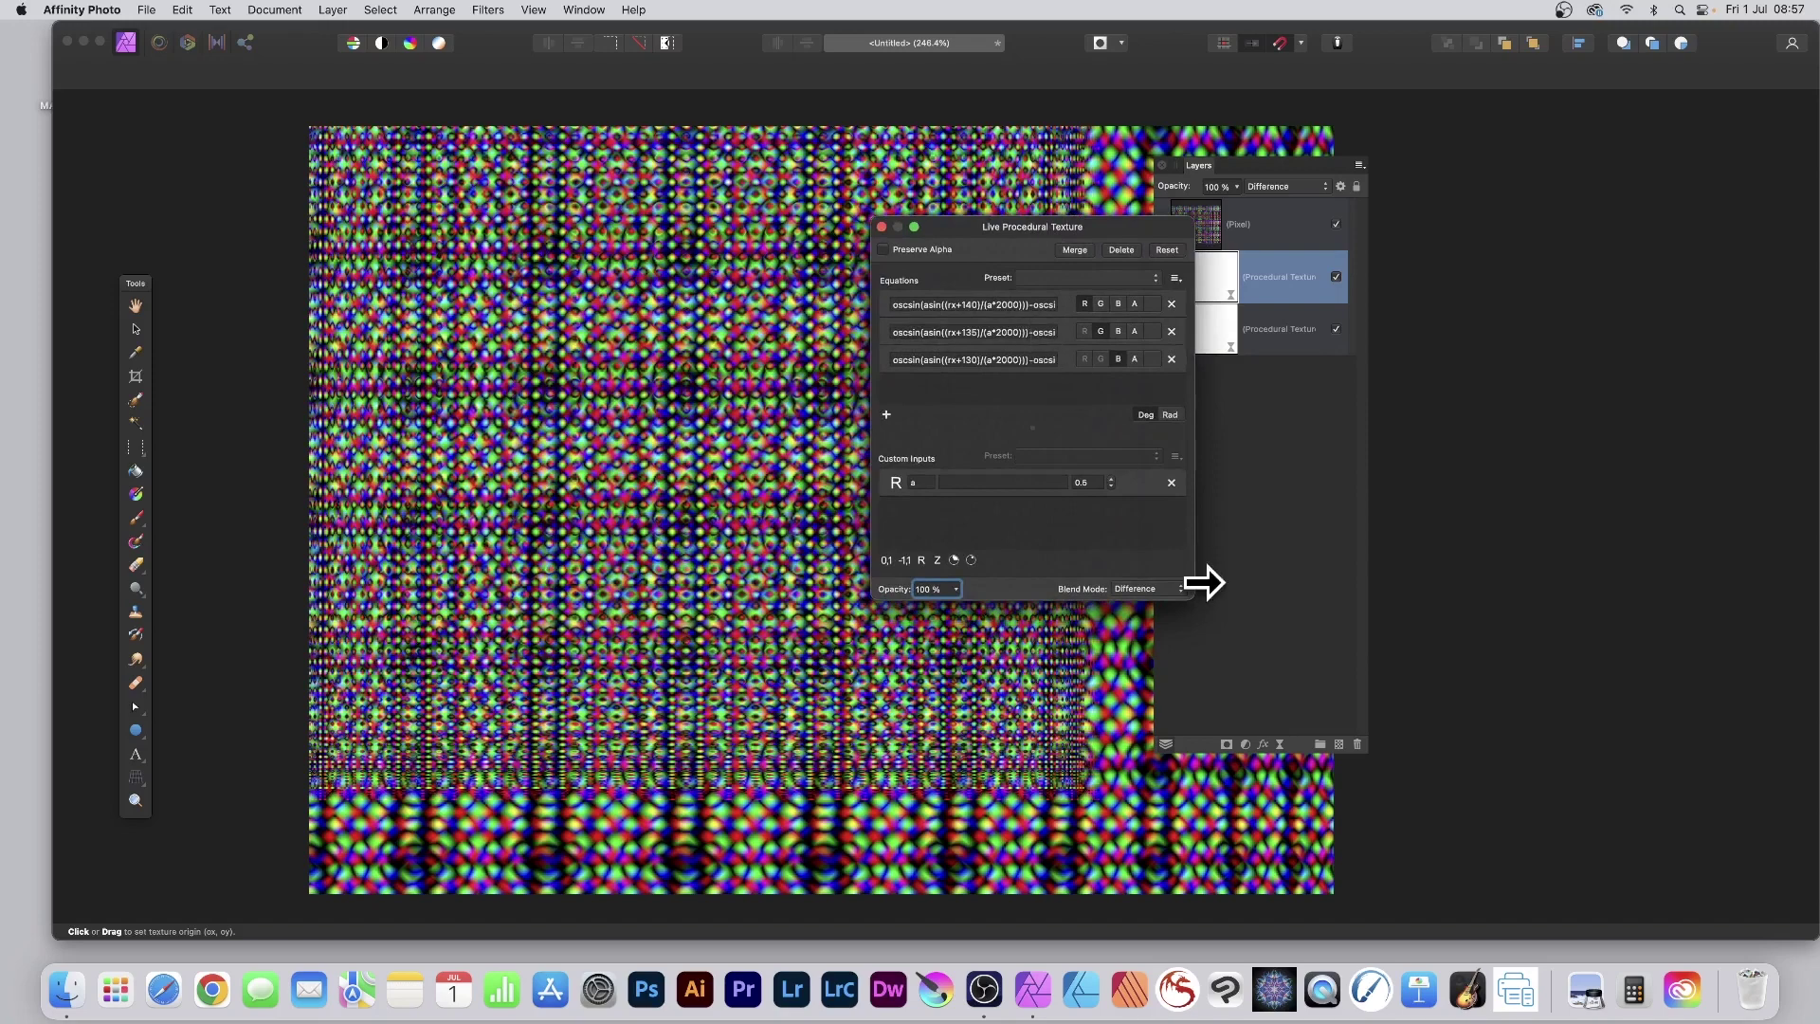
{"action": "left_click", "coordinate": [882, 227]}
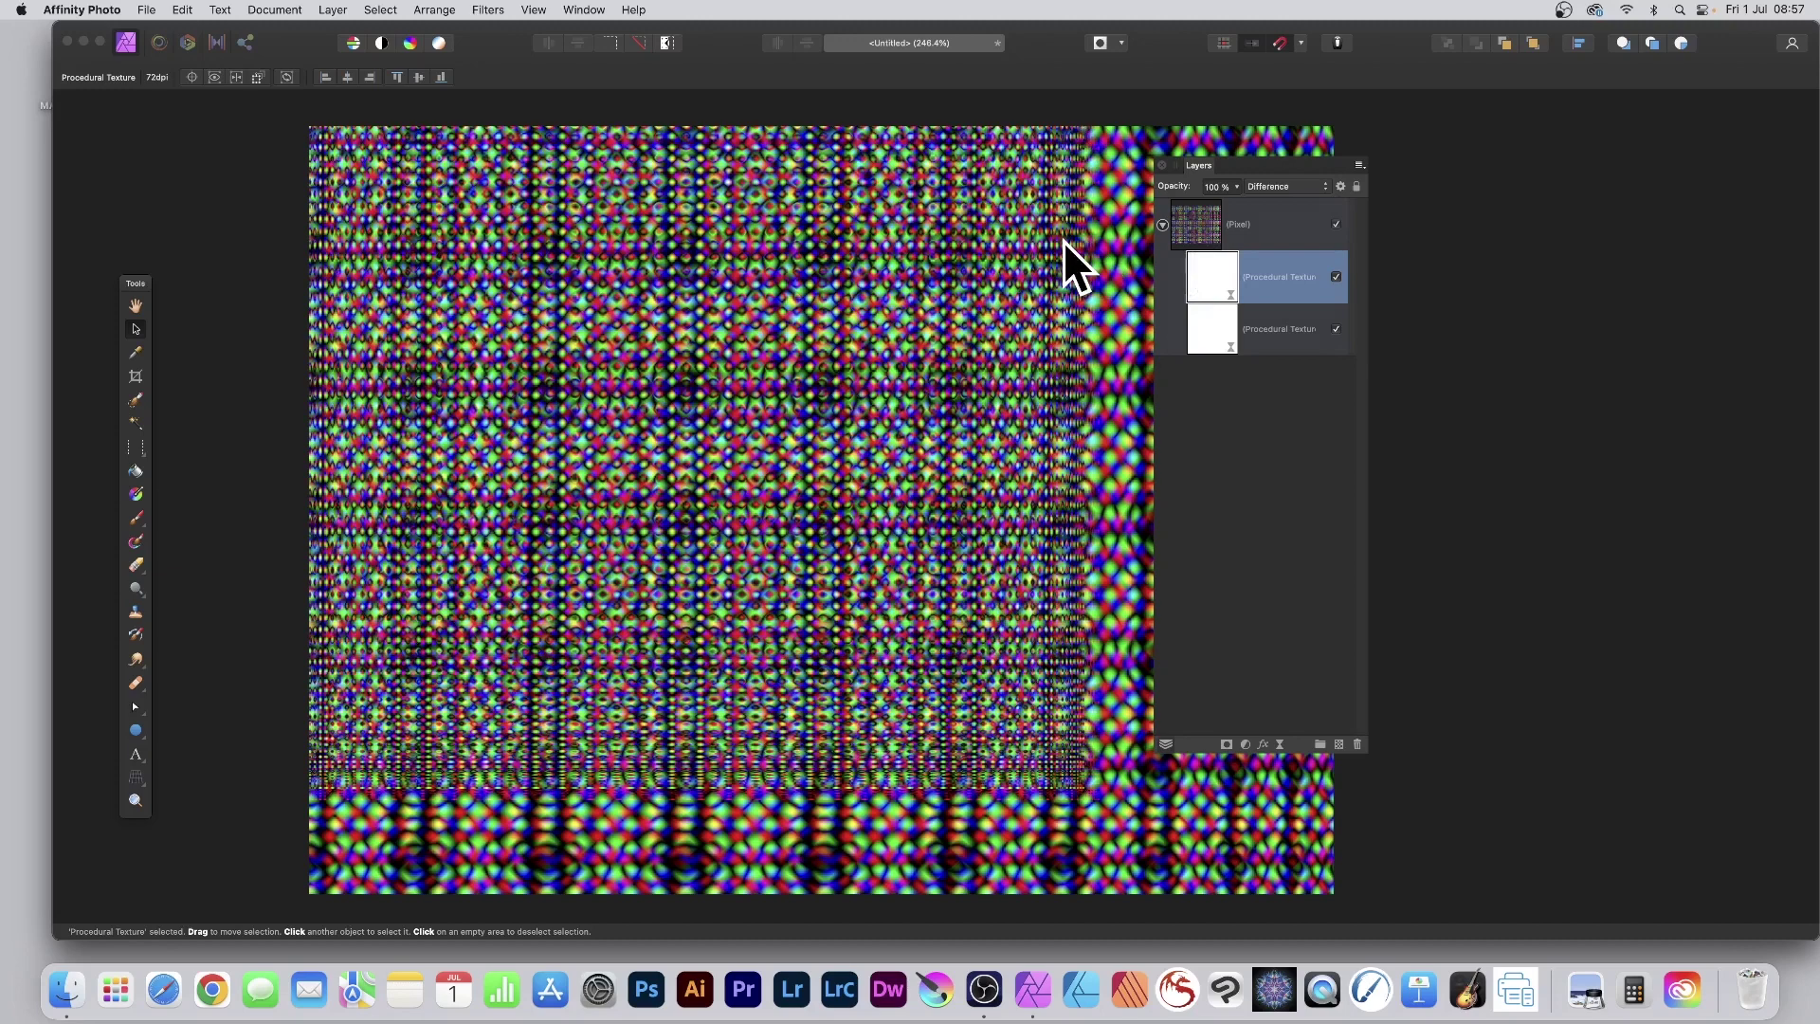
Rasterise the pixel layer together with its two live Procedural Texture filter layers into a single pixel layer.
{"action": "left_click", "coordinate": [332, 12]}
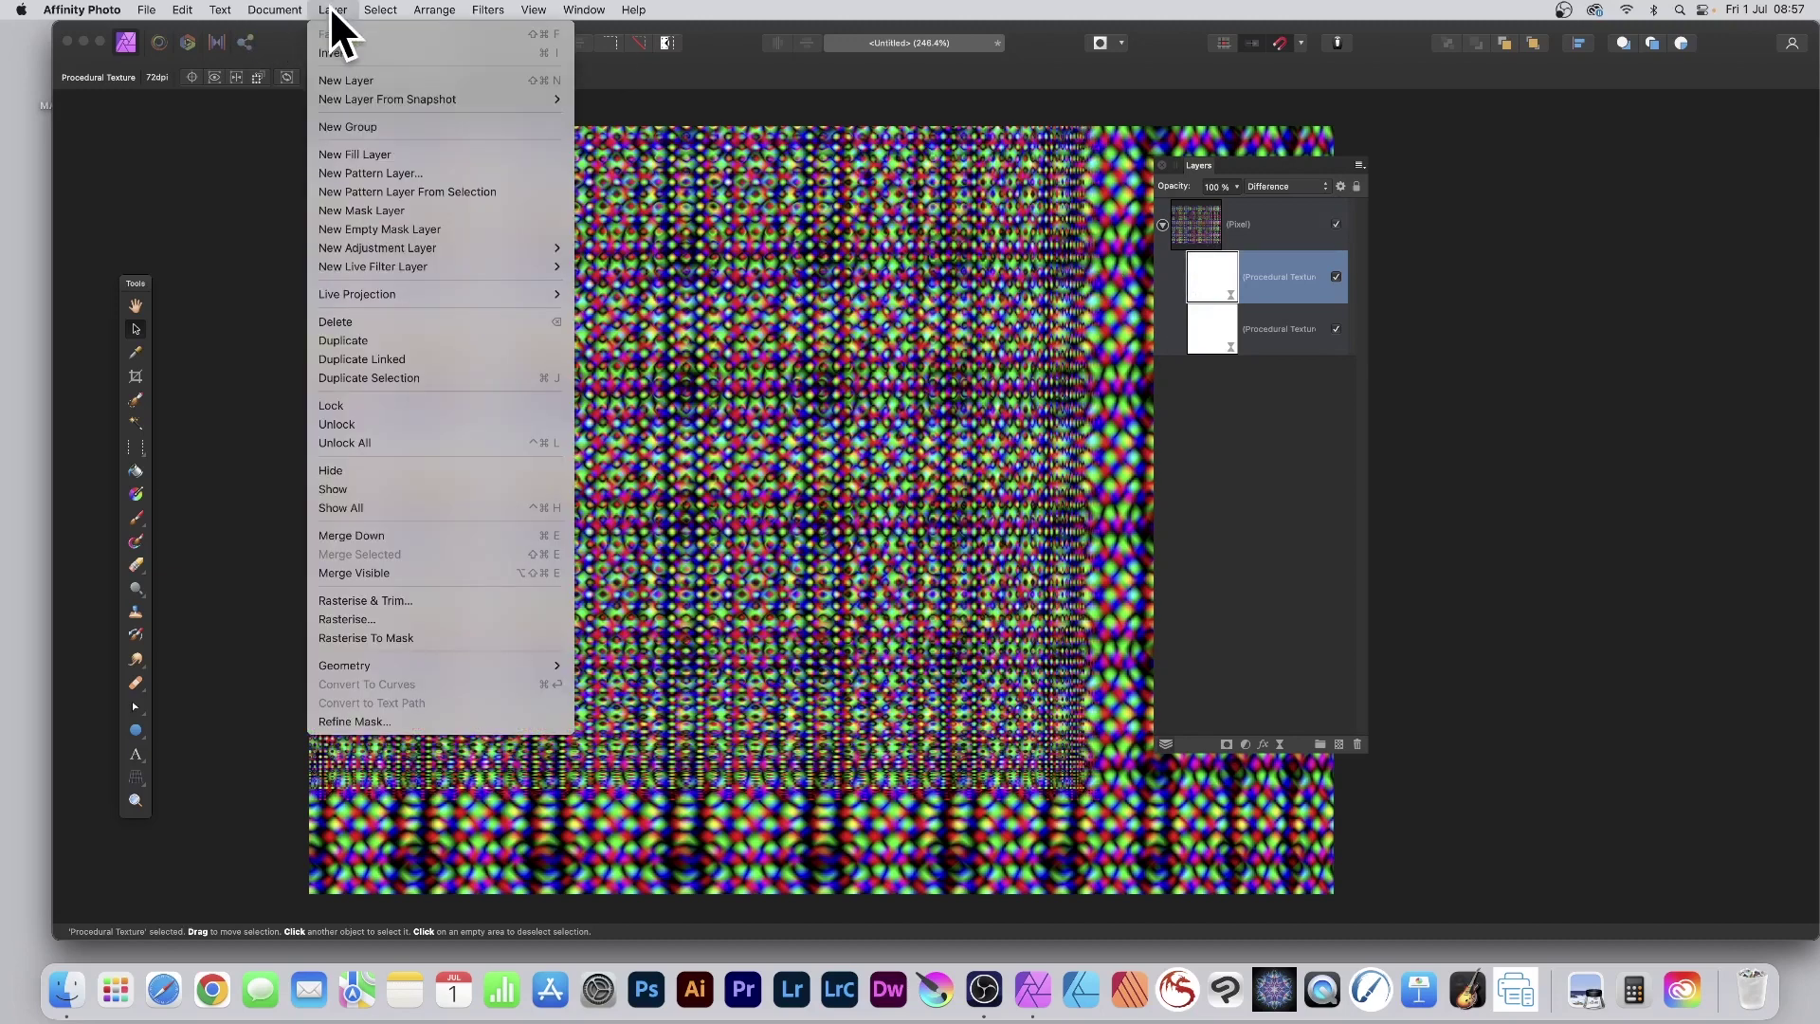
{"action": "left_click", "coordinate": [360, 617]}
{"action": "left_click", "coordinate": [1202, 232]}
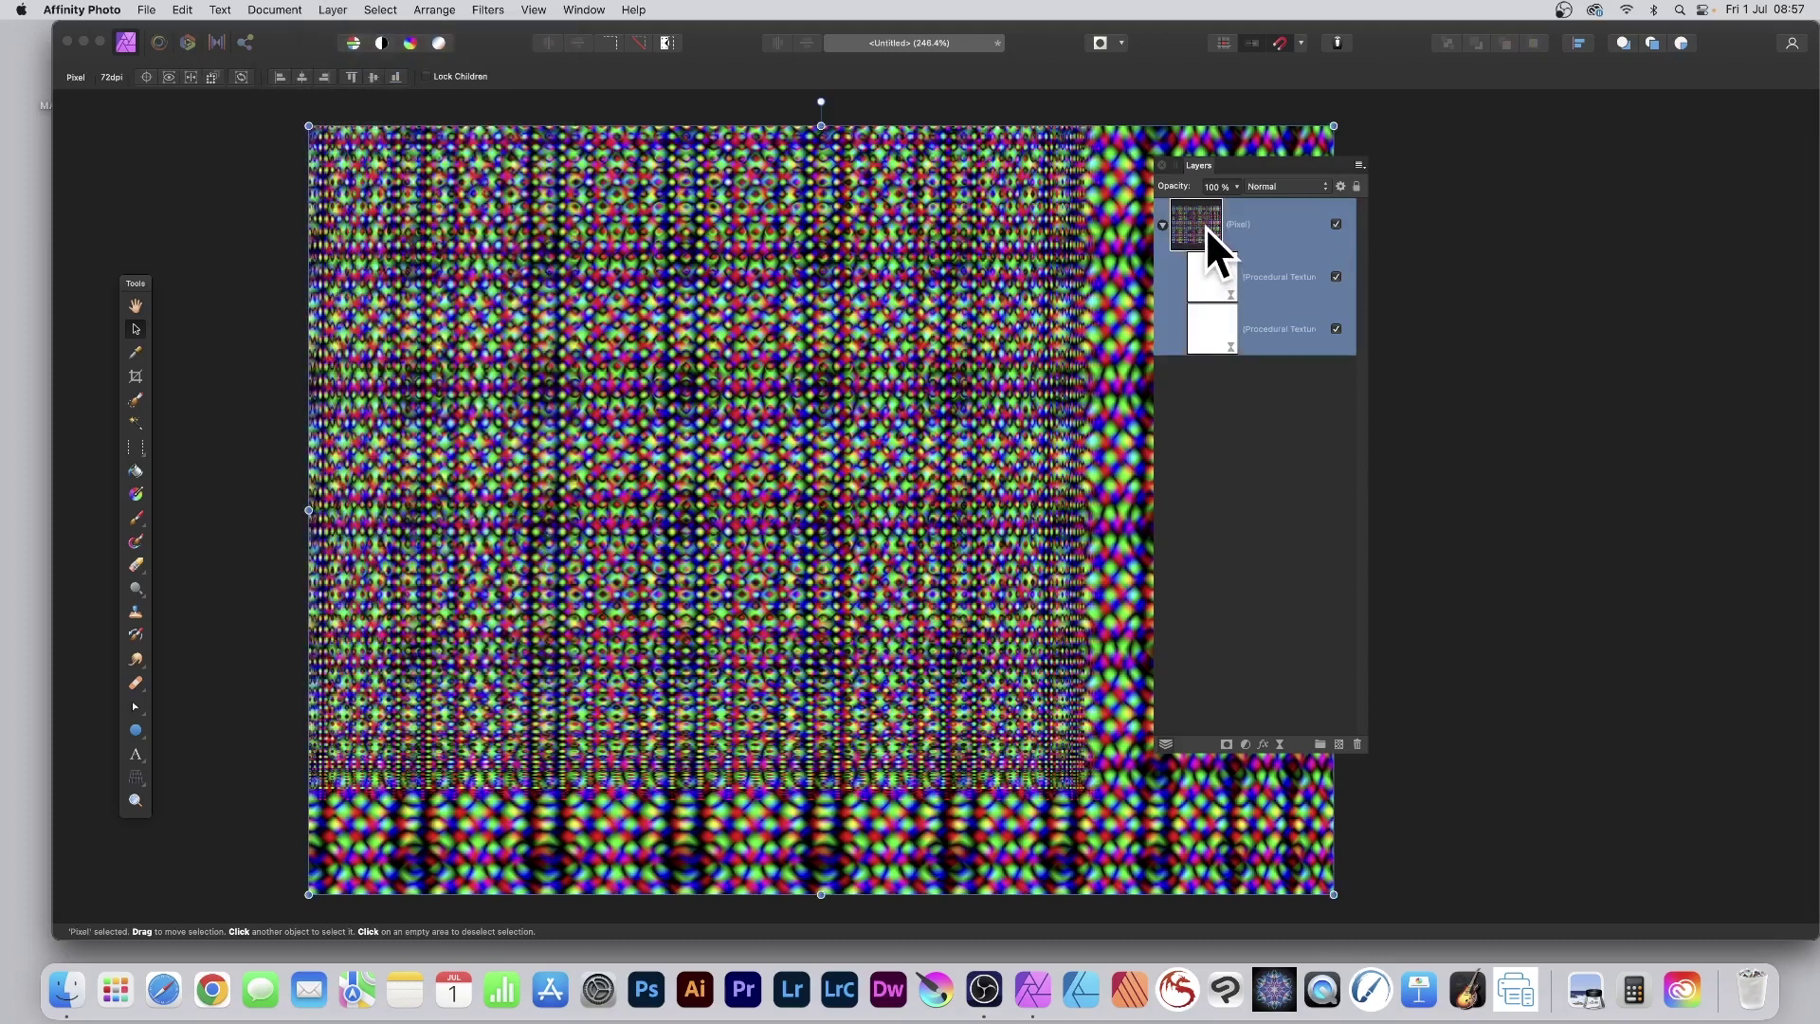
{"action": "left_click", "coordinate": [327, 11]}
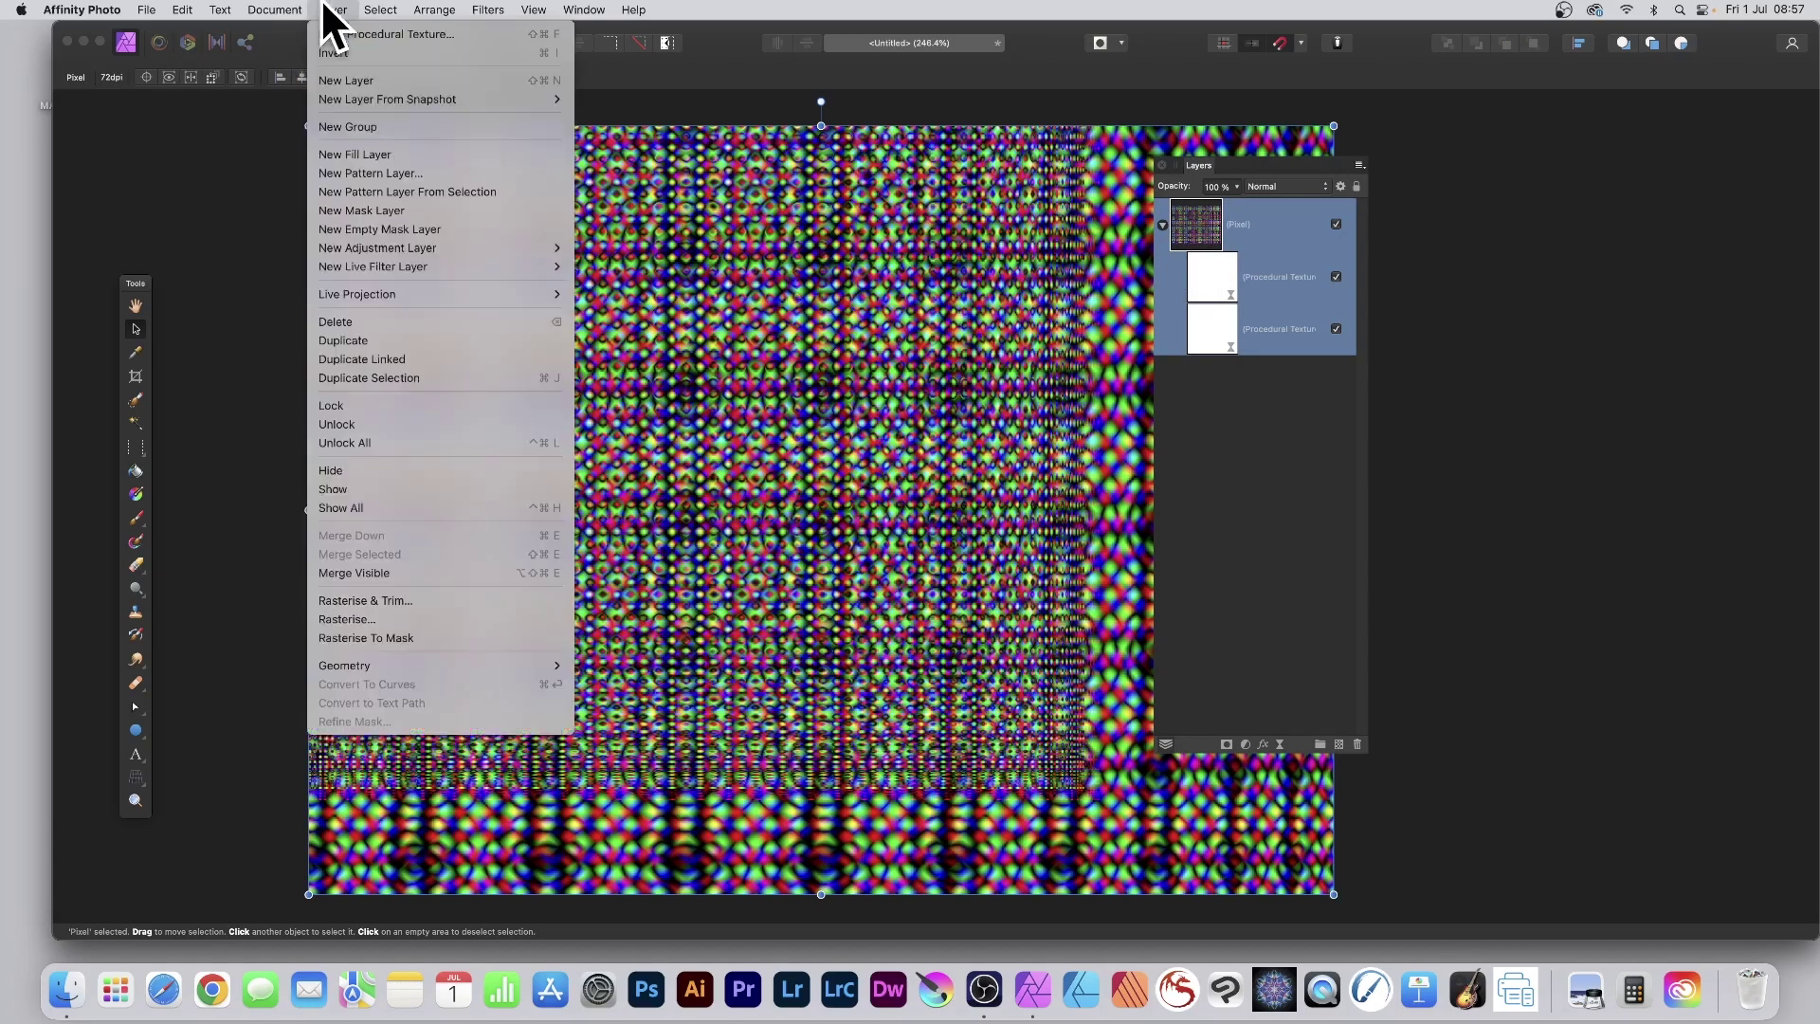
{"action": "left_click", "coordinate": [344, 618]}
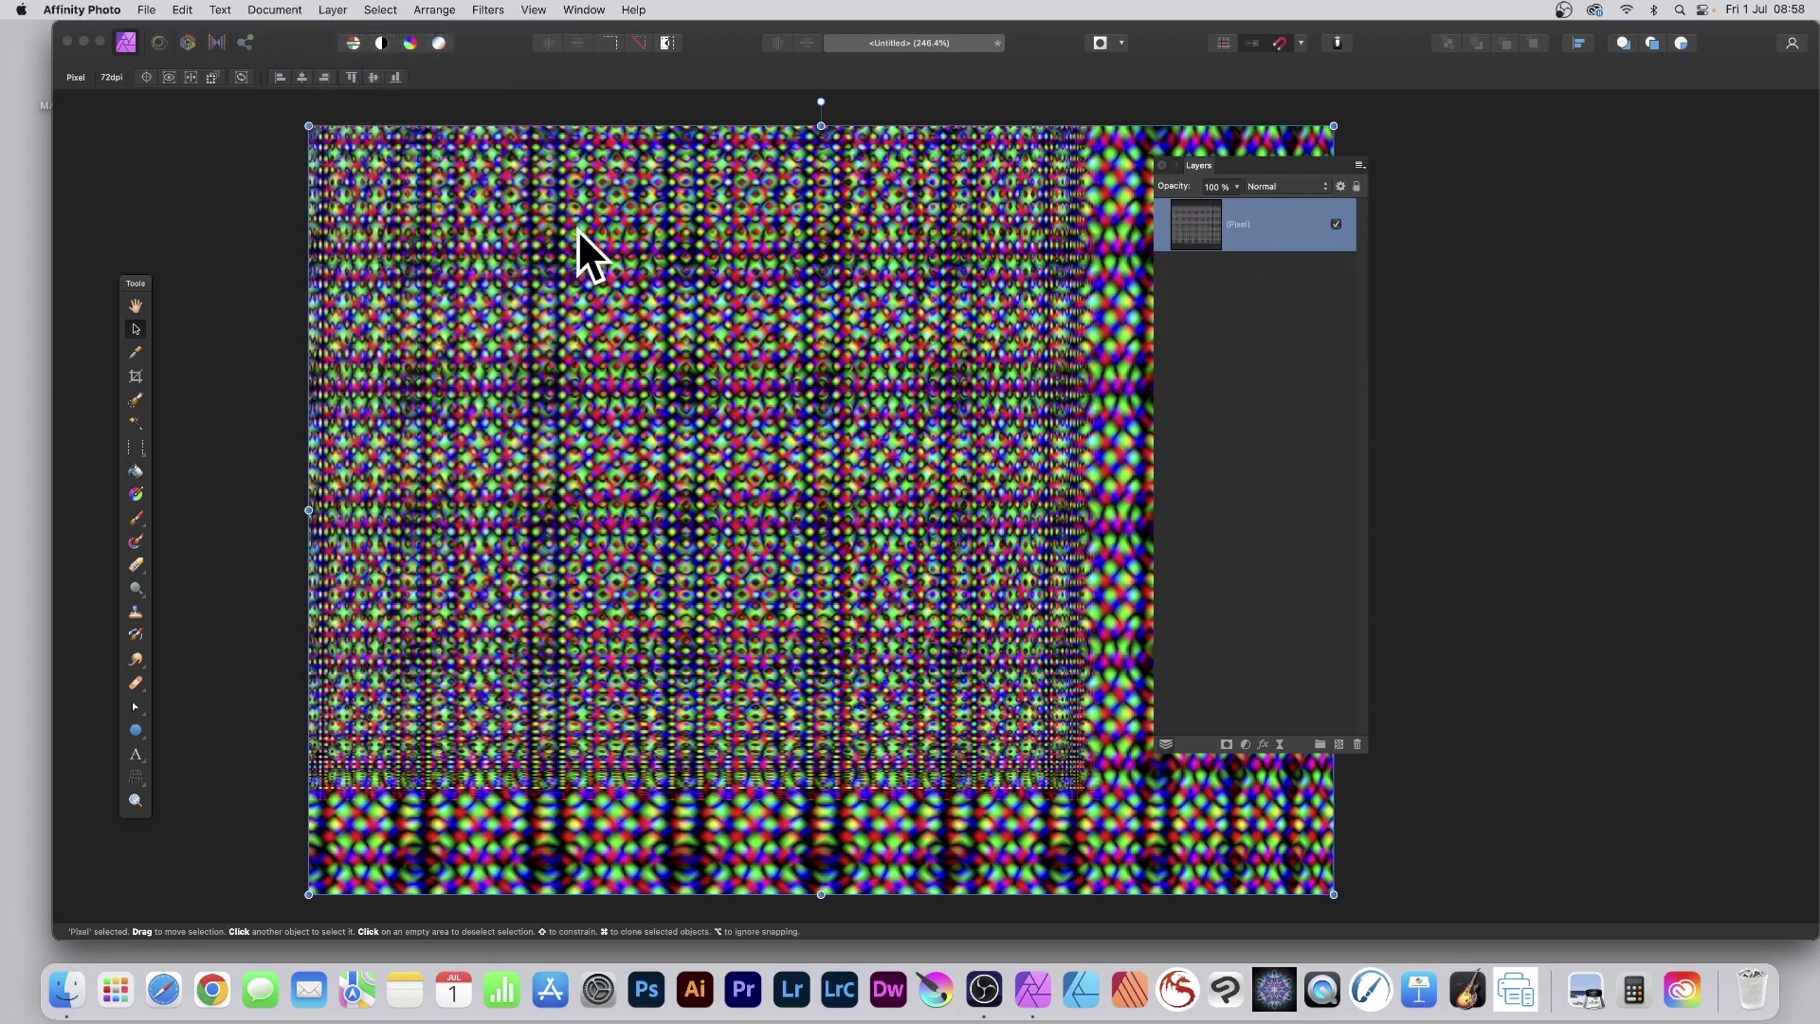
Start the Deform distortion filter on the rasterised layer and place four control points in a rough square around the pattern's middle.
{"action": "left_click", "coordinate": [488, 10]}
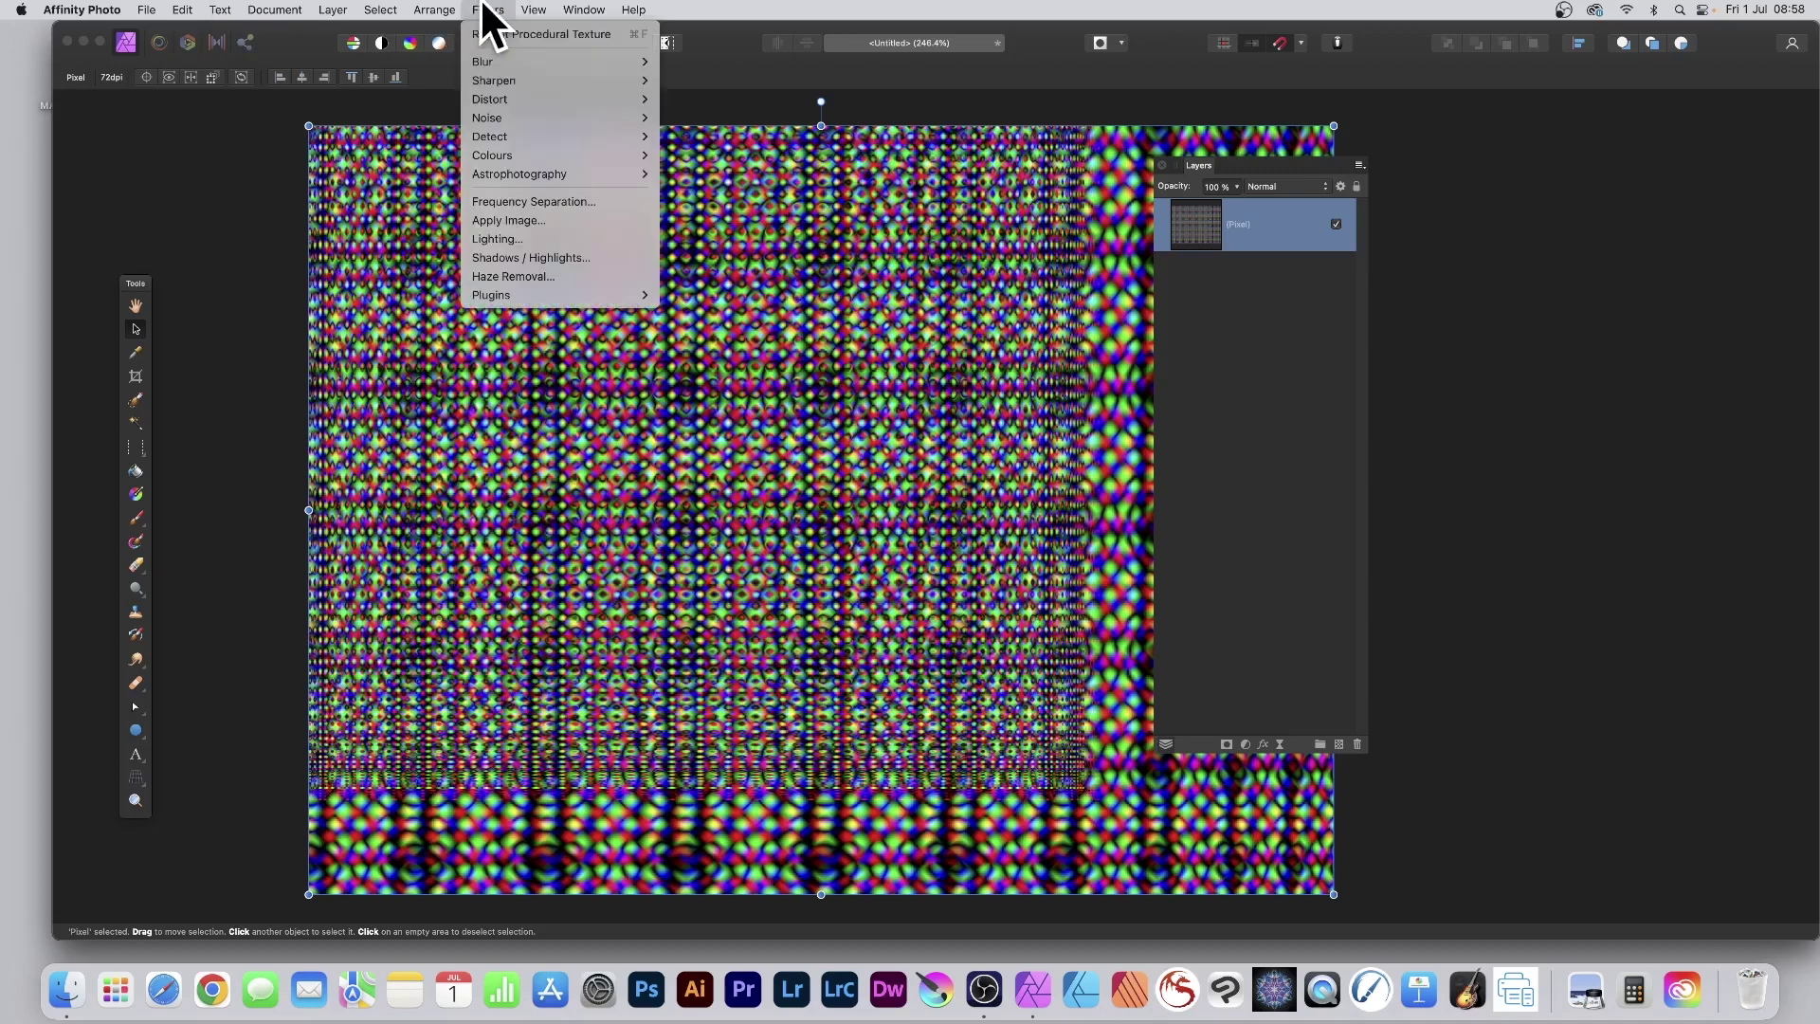
{"action": "mouse_move", "coordinate": [485, 101]}
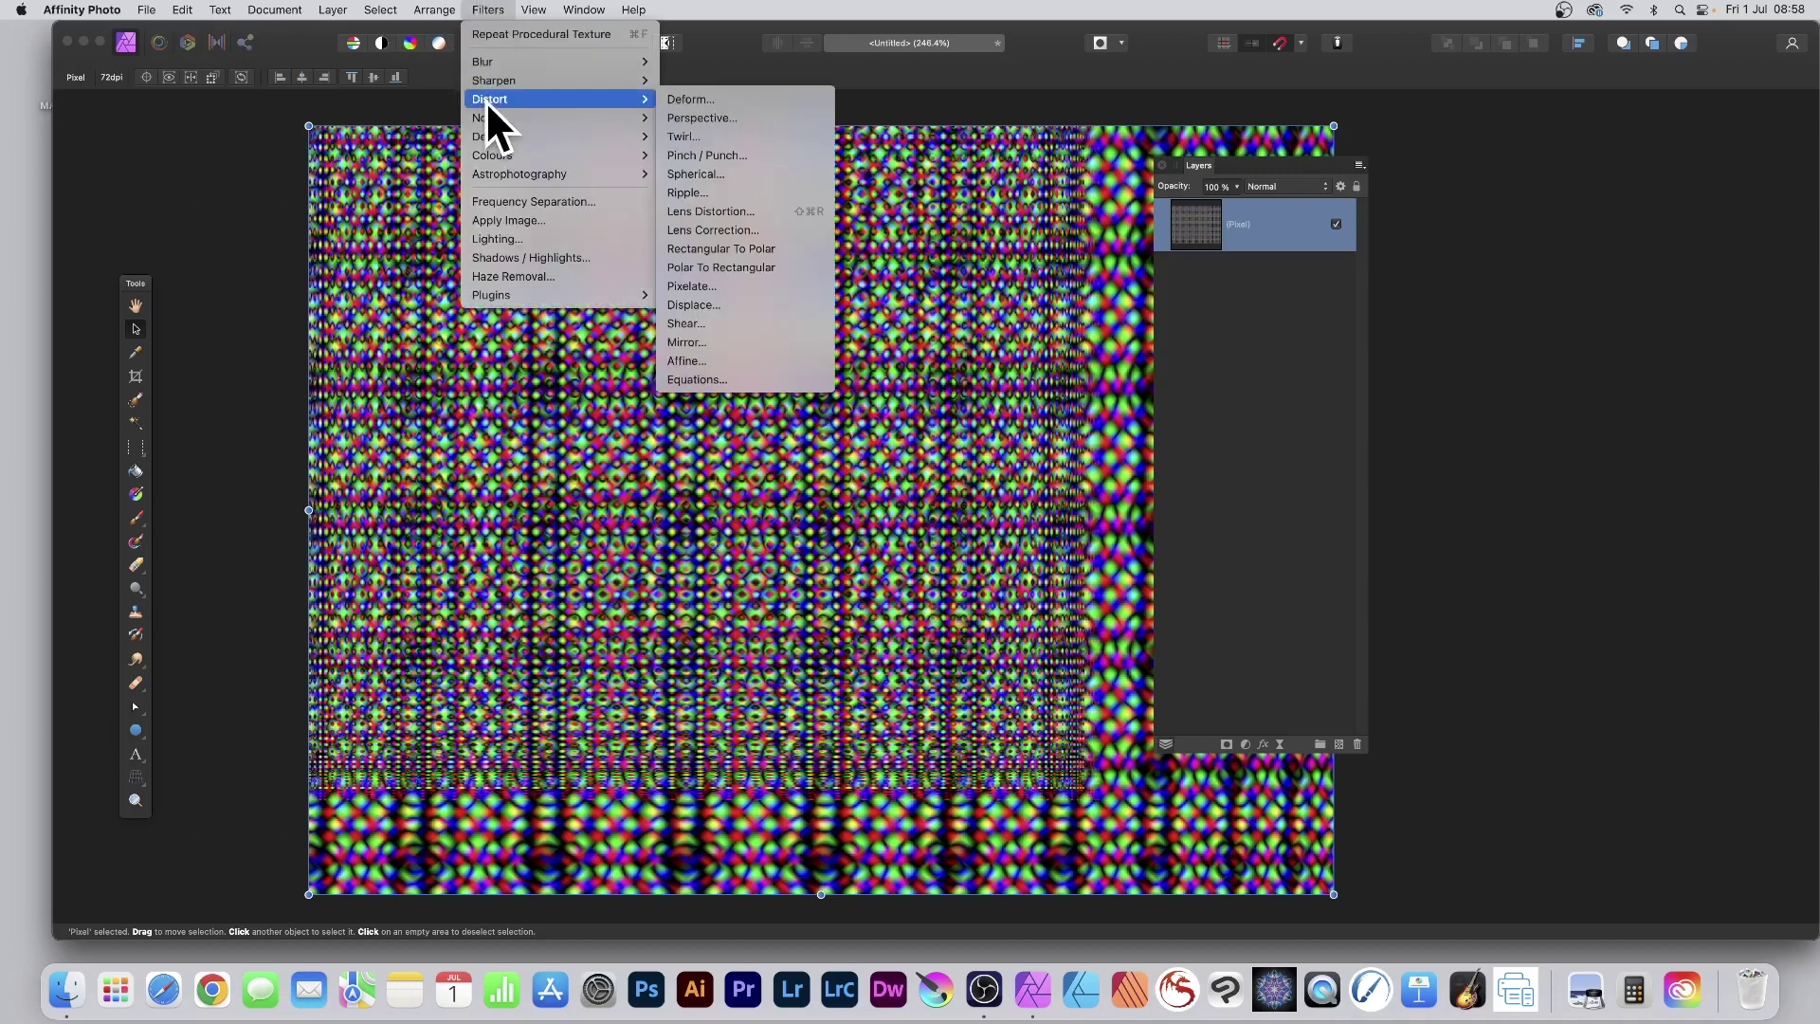
{"action": "left_click", "coordinate": [741, 98]}
{"action": "left_click_drag", "start_coordinate": [1694, 800], "coordinate": [676, 358]}
{"action": "left_click", "coordinate": [498, 275]}
{"action": "left_click", "coordinate": [846, 301]}
{"action": "left_click", "coordinate": [817, 544]}
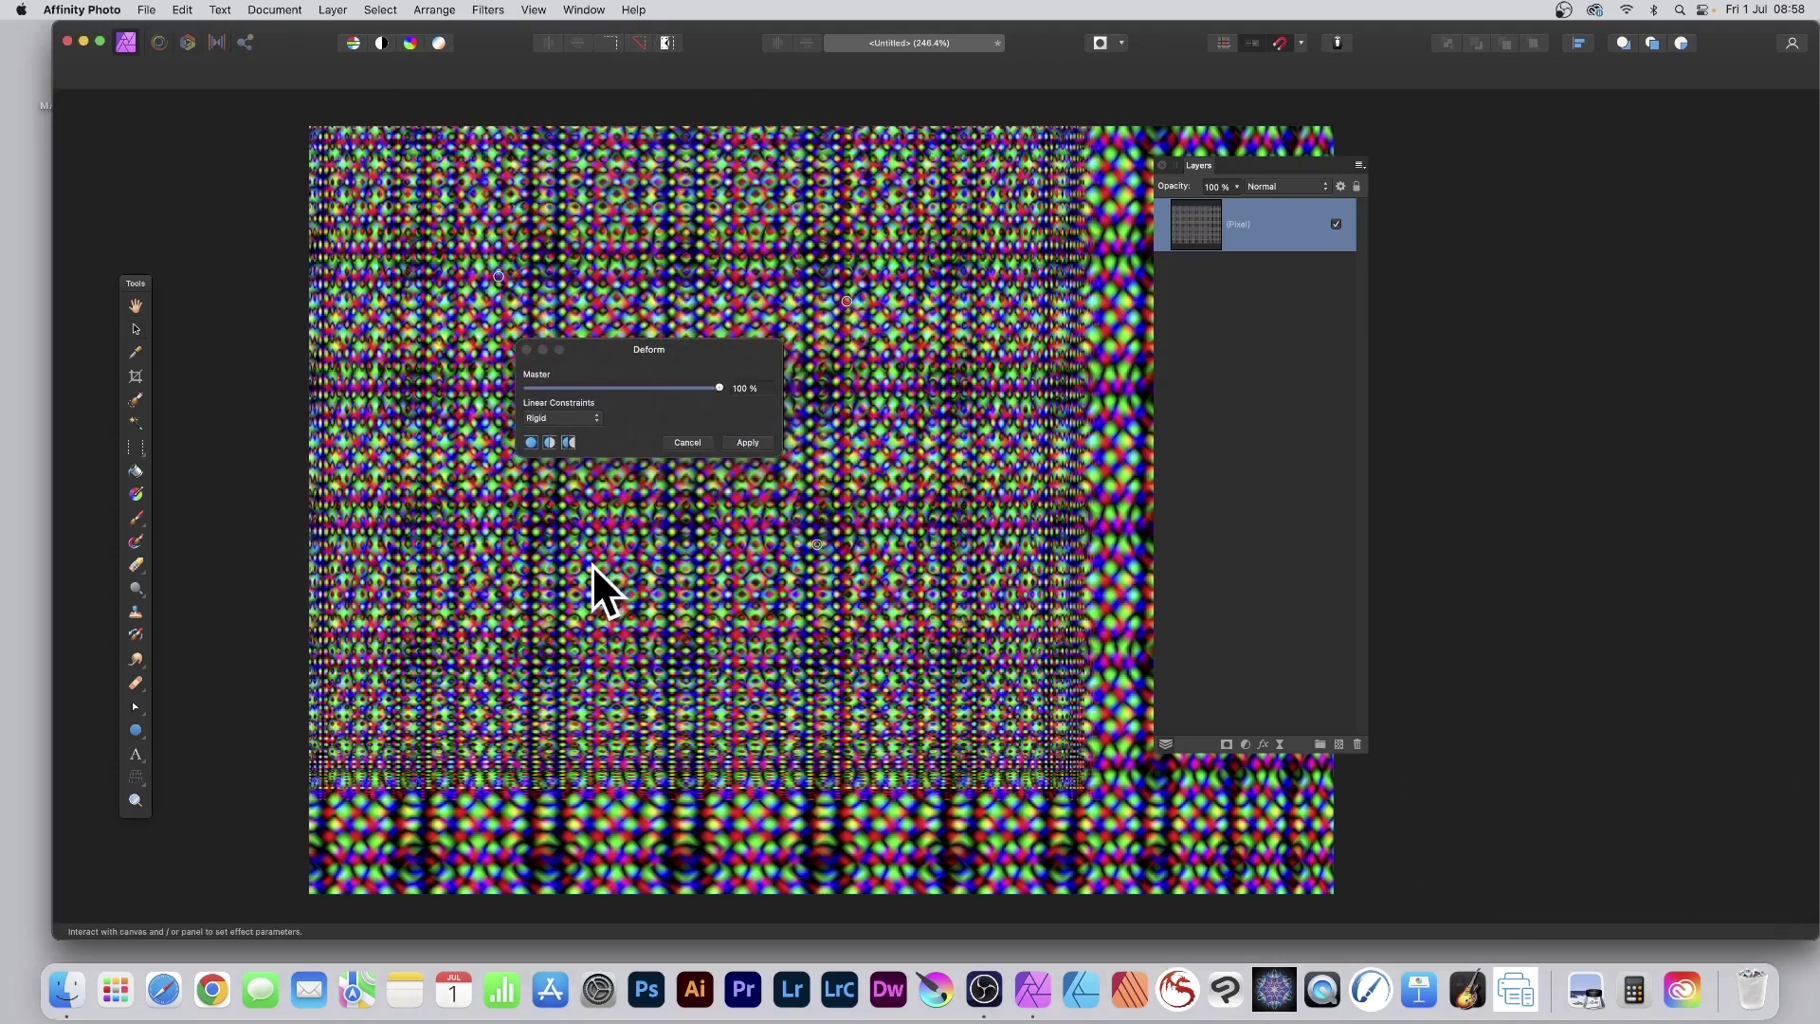
{"action": "left_click", "coordinate": [592, 567]}
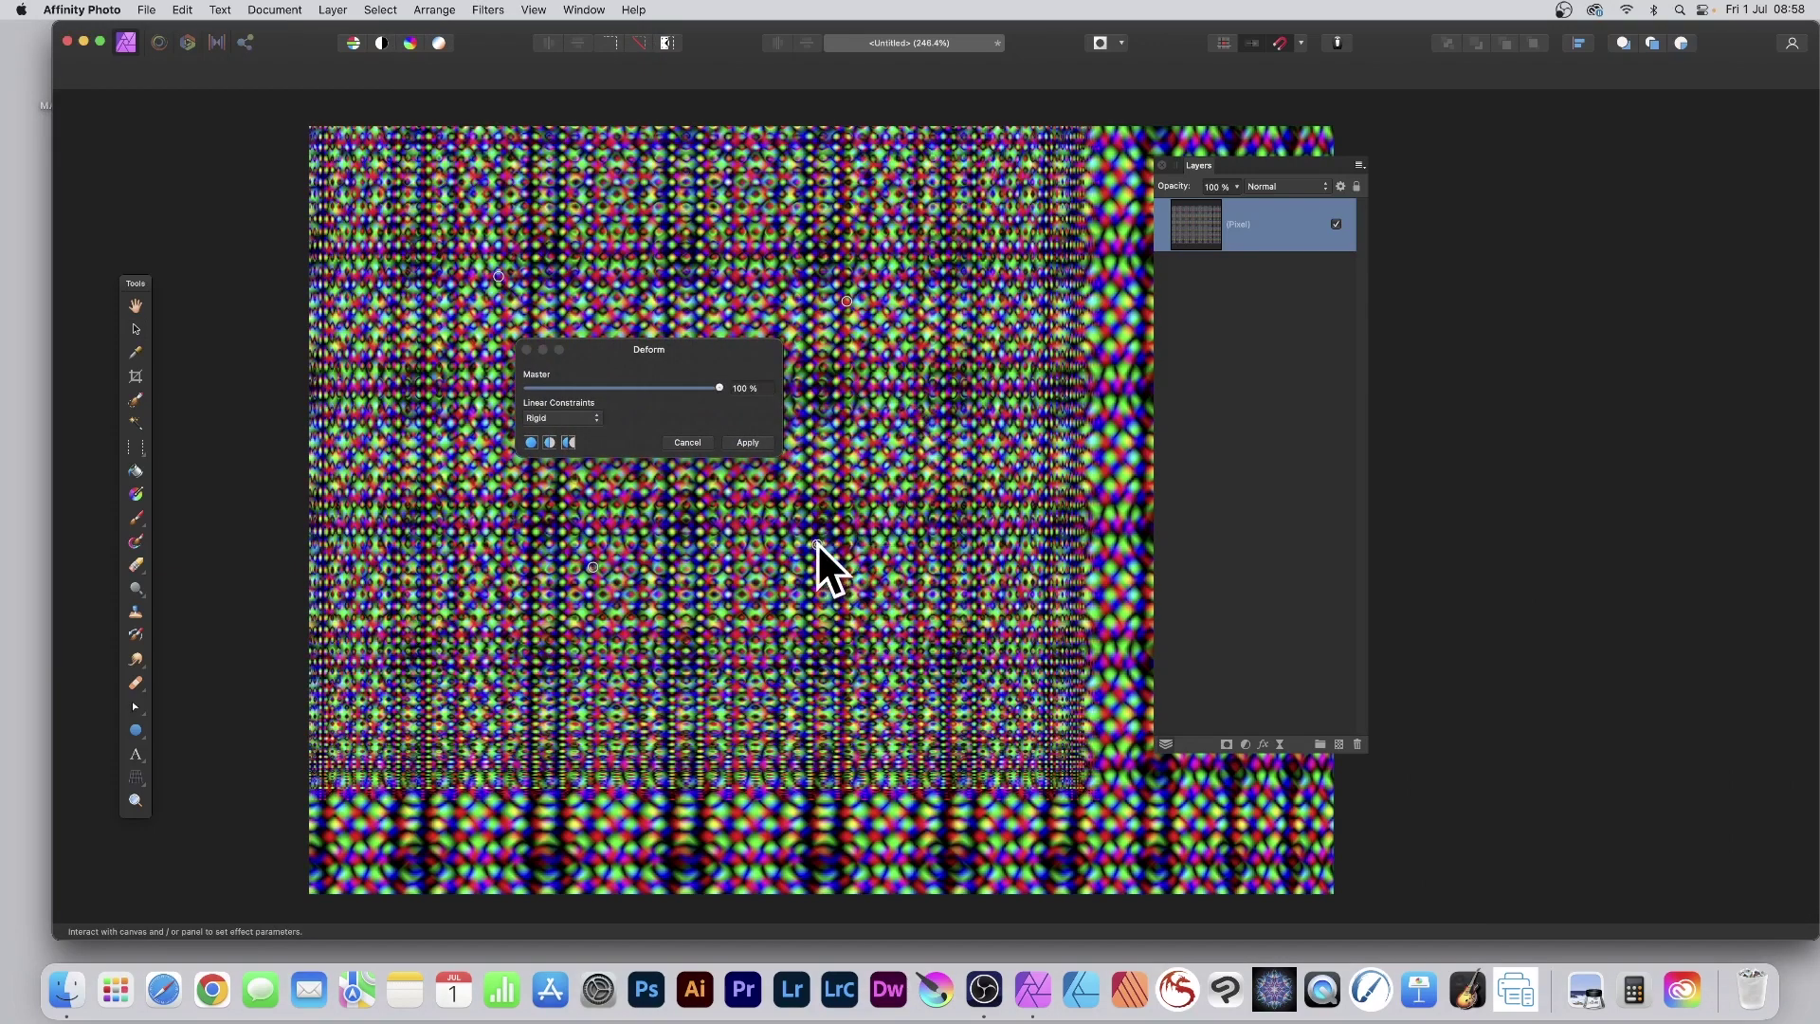
Warp the pattern with Deform by pulling control points outward towards the image's right edge, lower-right, lower-left and upper-left corners.
{"action": "left_click_drag", "start_coordinate": [817, 544], "coordinate": [1226, 398]}
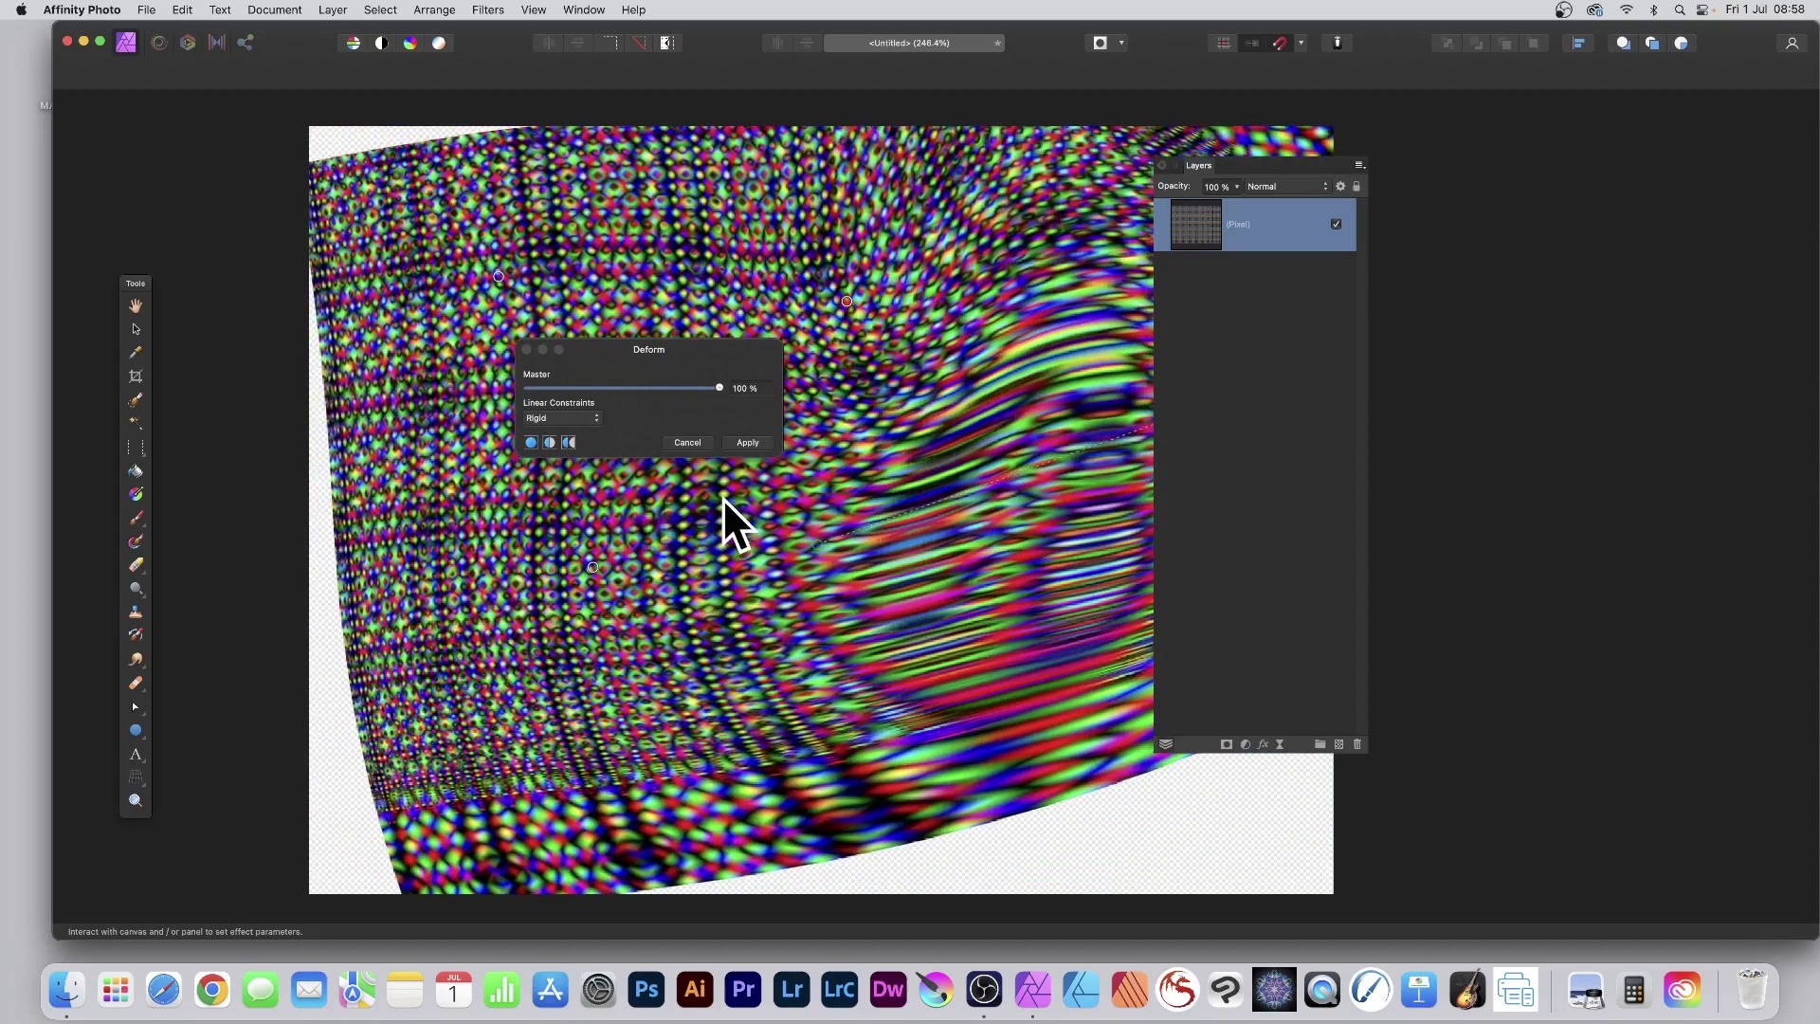
{"action": "left_click_drag", "start_coordinate": [723, 500], "coordinate": [1226, 866]}
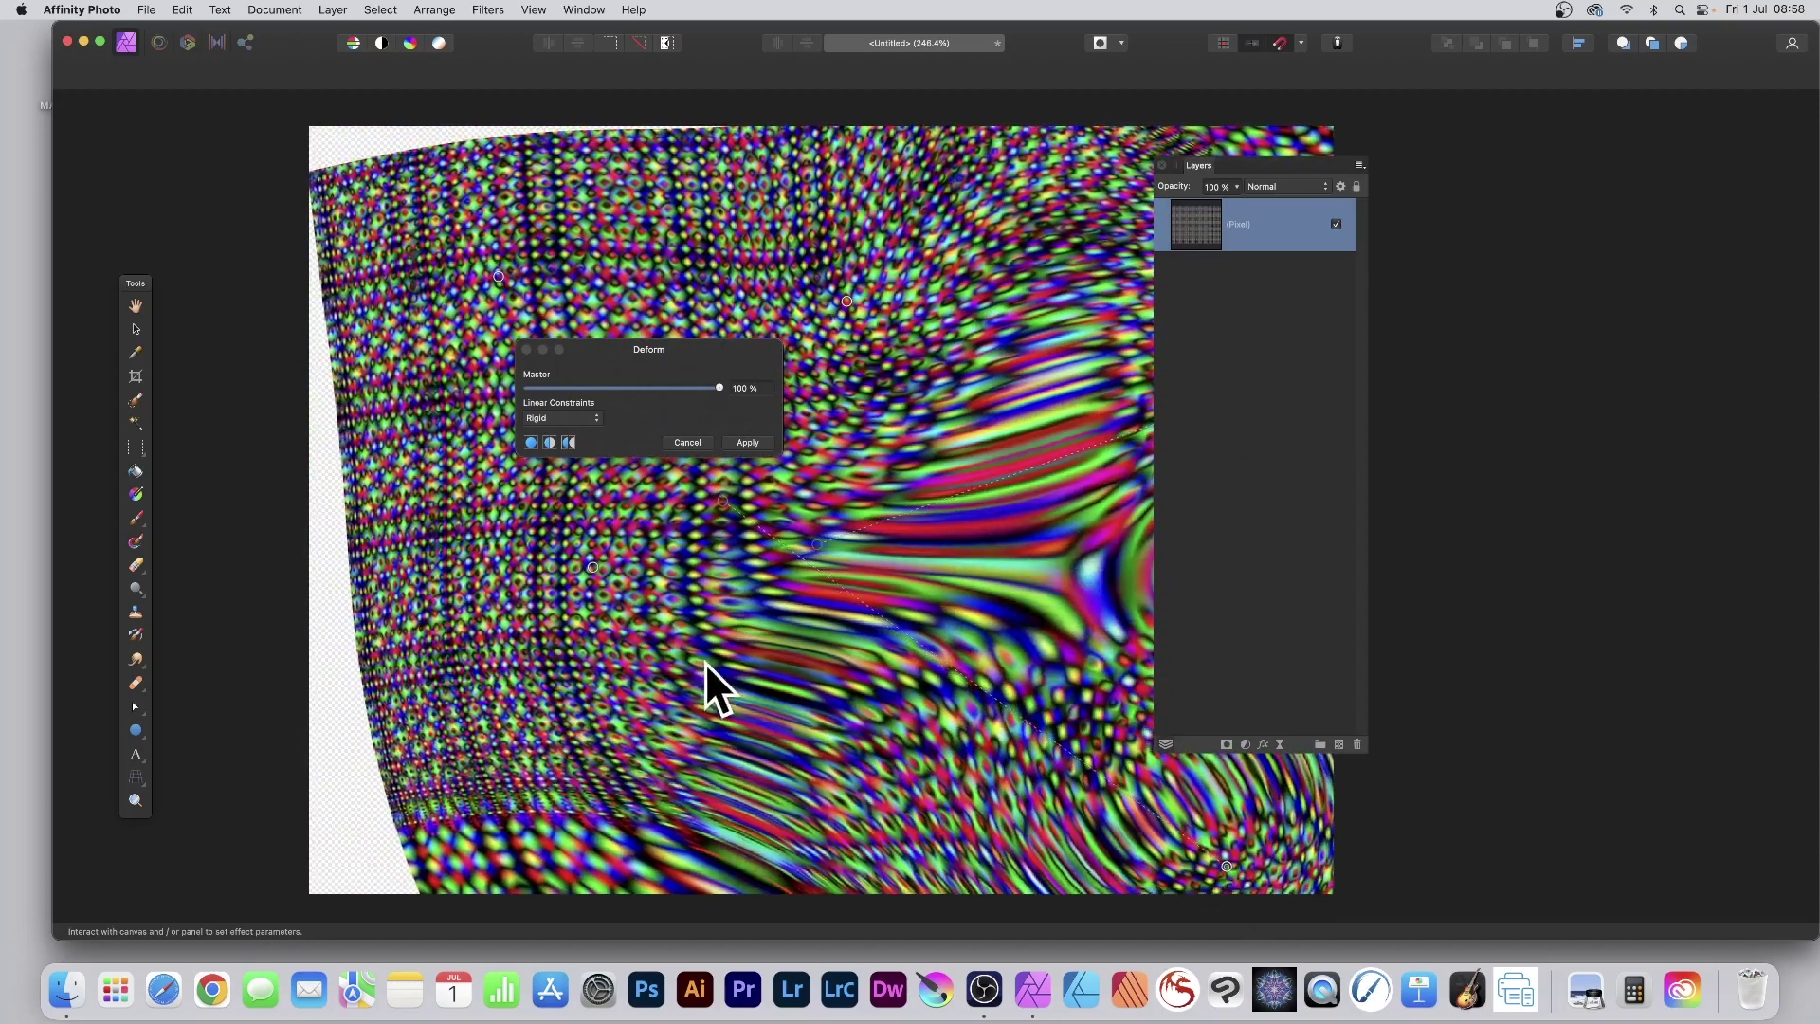
{"action": "left_click", "coordinate": [714, 618]}
{"action": "left_click_drag", "start_coordinate": [714, 618], "coordinate": [482, 792]}
{"action": "left_click_drag", "start_coordinate": [578, 296], "coordinate": [356, 185]}
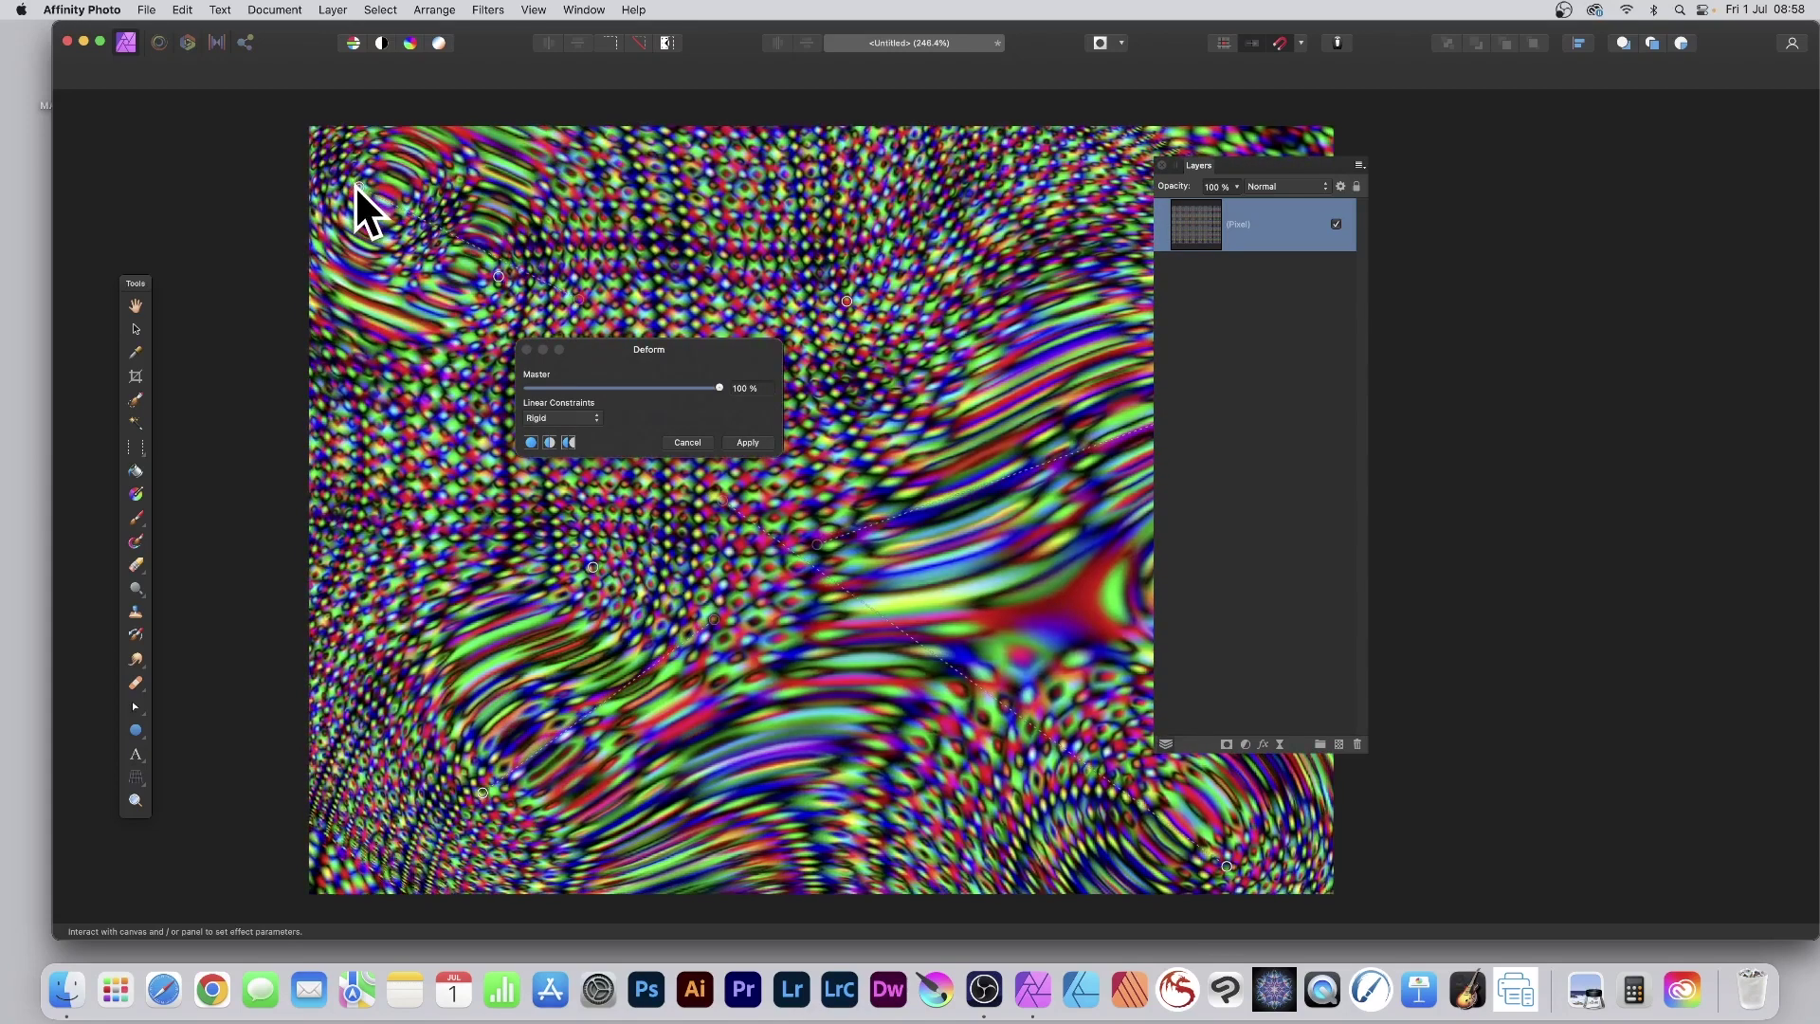